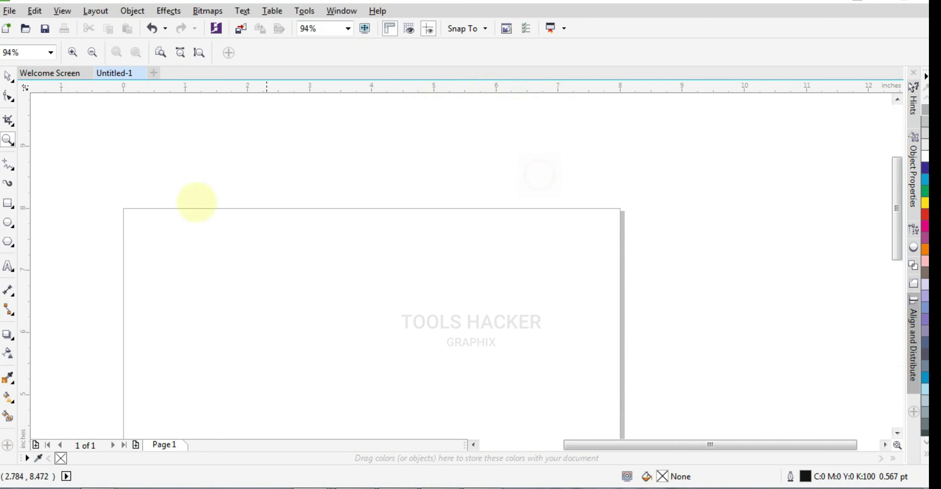
# Step: Zoom out to 50% so the whole blank page fits in view
pyautogui.rightClick(432, 267)
pyautogui.rightClick(420, 294)
pyautogui.click(420, 294)
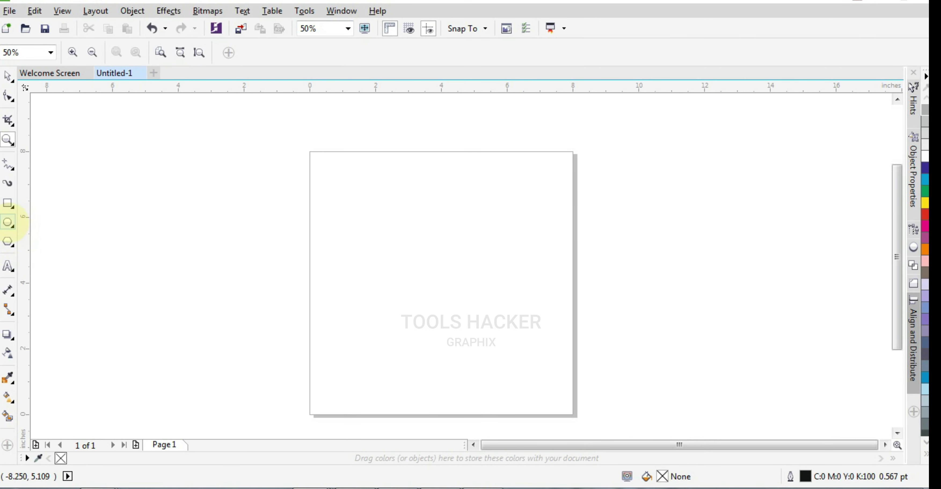
pyautogui.click(8, 222)
# Step: Draw a 5.375-inch circle in the middle of the page
pyautogui.moveTo(441, 283); pyautogui.dragTo(530, 351)
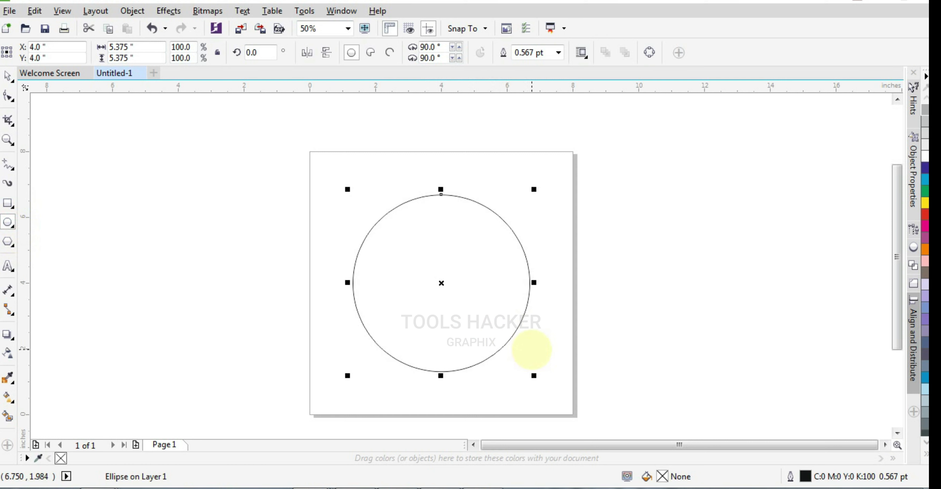
pyautogui.click(7, 76)
pyautogui.click(126, 153)
pyautogui.click(444, 205)
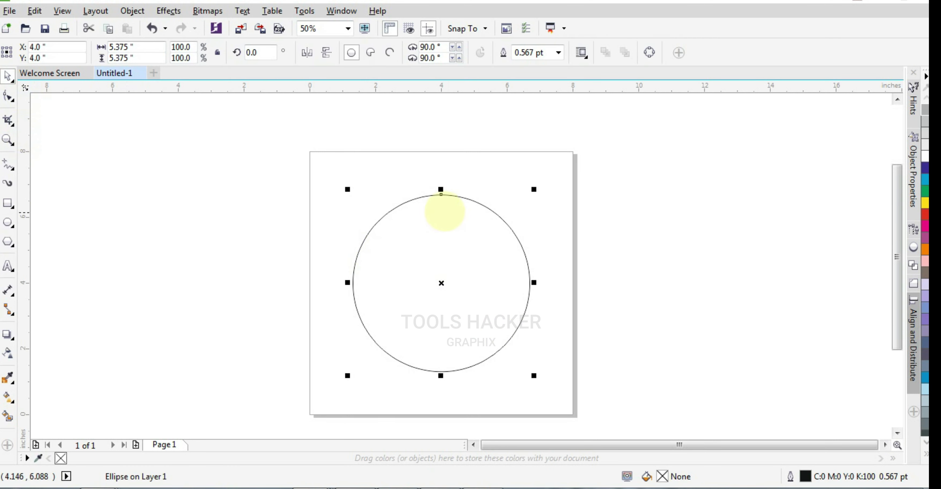
pyautogui.scroll(-1, 446, 285)
pyautogui.scroll(2, 445, 284)
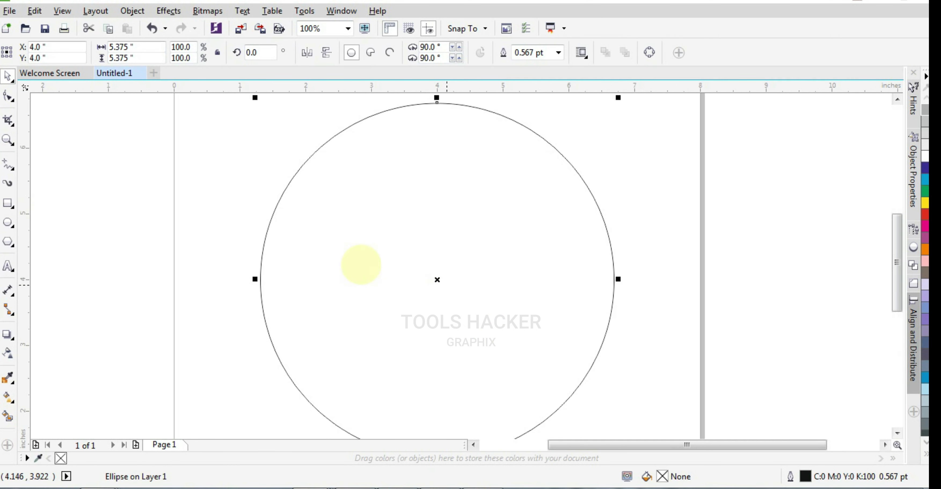
# Step: Set a vertical guideline at 4.0 inches through the circle's centre and zoom into its upper-left
pyautogui.click(438, 317)
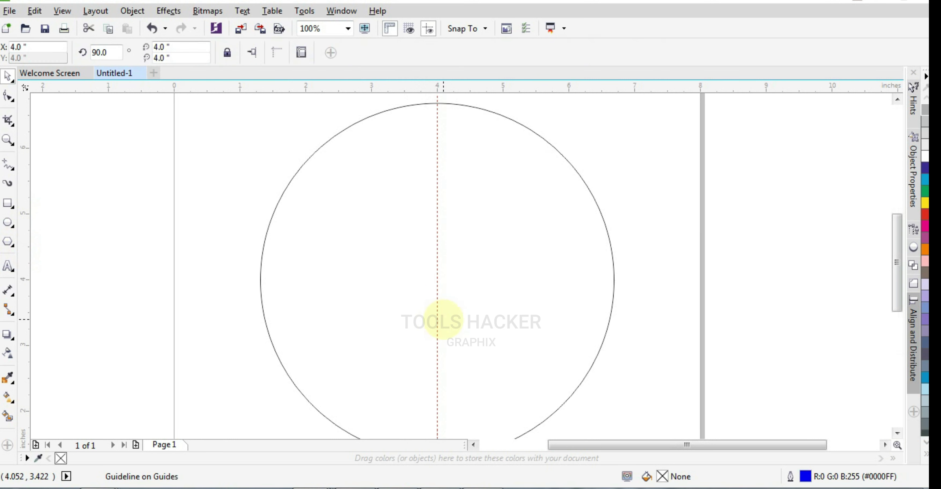
pyautogui.click(7, 139)
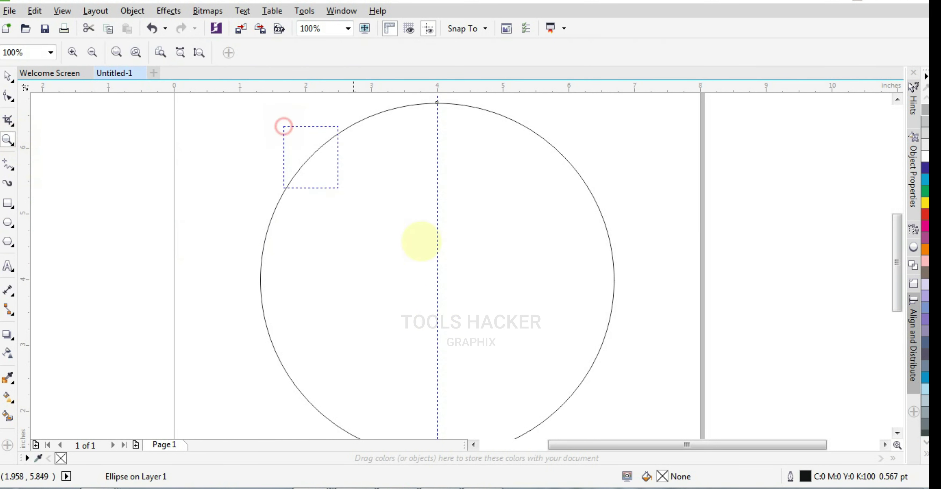
pyautogui.moveTo(284, 127); pyautogui.dragTo(520, 339)
pyautogui.click(7, 76)
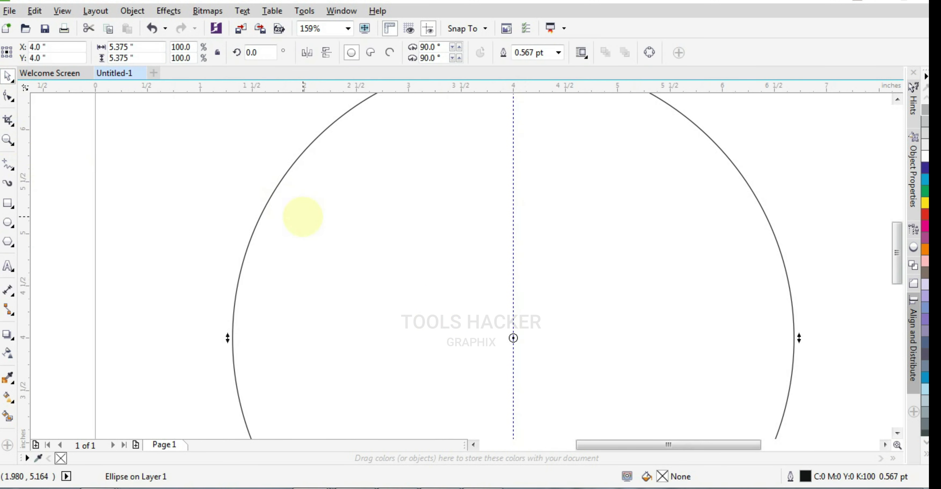
pyautogui.click(248, 281)
pyautogui.scroll(-1, 576, 269)
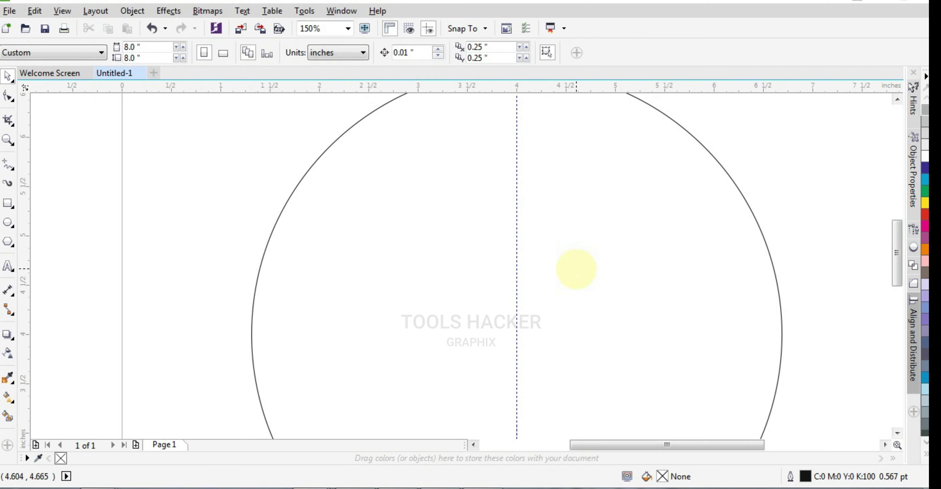
pyautogui.scroll(-2, 559, 271)
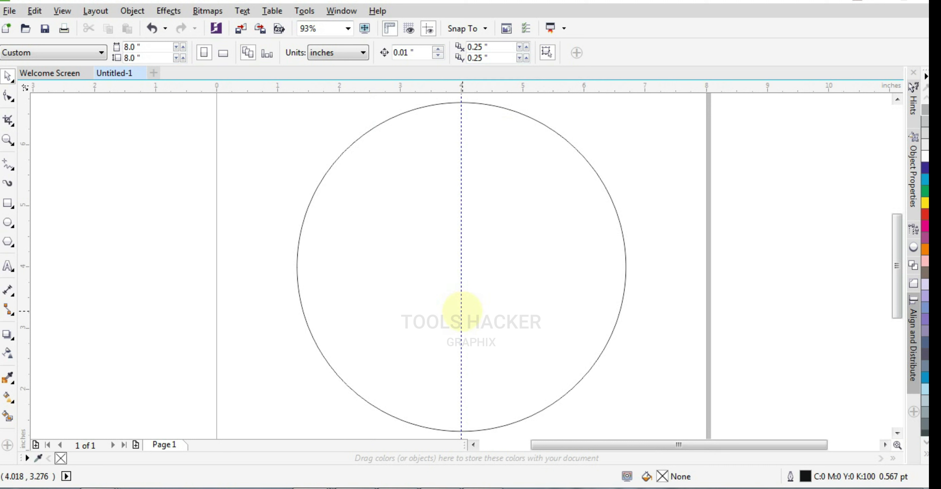
# Step: Draw a straight freehand line from the circle's lower-left edge to the centre guideline
pyautogui.click(8, 165)
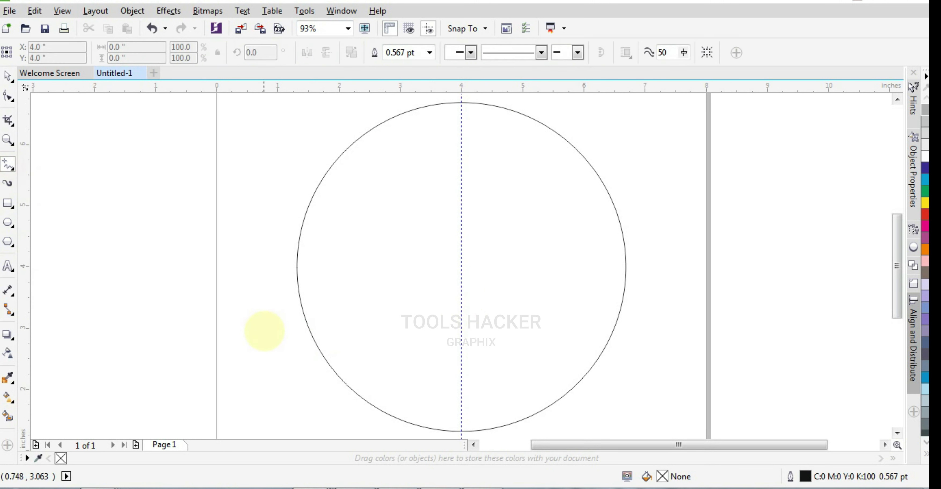
pyautogui.click(323, 356)
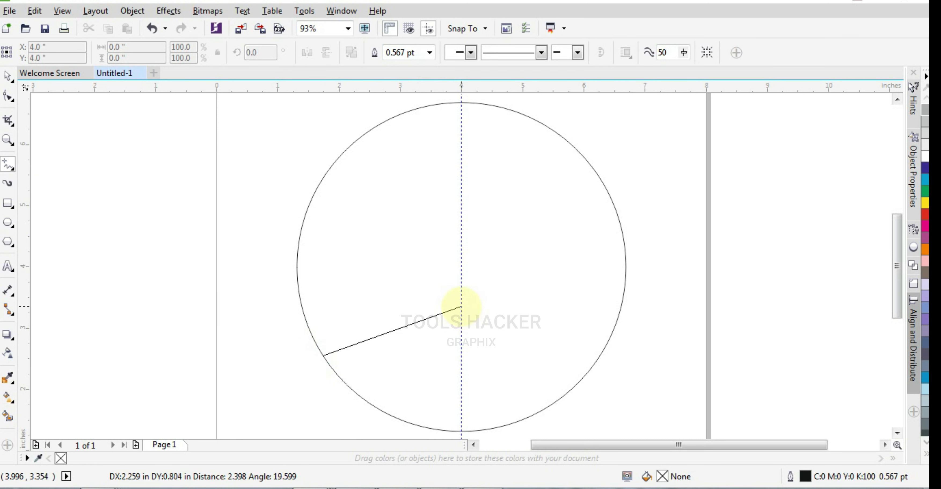
pyautogui.click(462, 306)
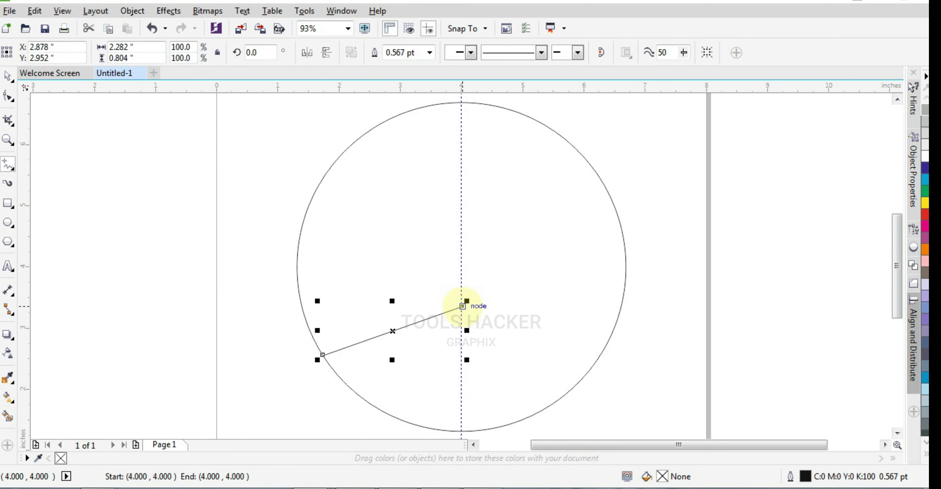
pyautogui.click(323, 355)
pyautogui.scroll(2, 334, 360)
pyautogui.click(7, 140)
pyautogui.moveTo(217, 227); pyautogui.dragTo(624, 385)
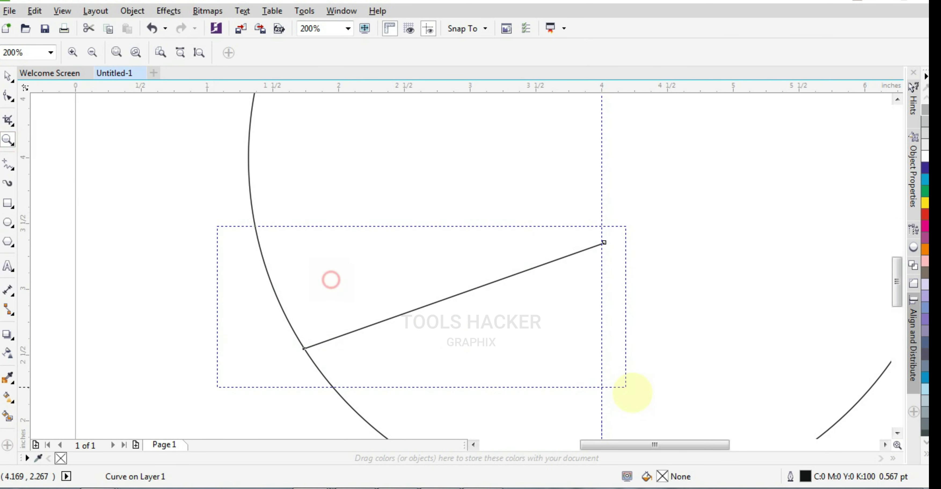
# Step: Curve the line downward and raise its end up the guideline, forming a 2.282 × 1.467-inch wedge
pyautogui.click(9, 97)
pyautogui.click(378, 236)
pyautogui.click(189, 52)
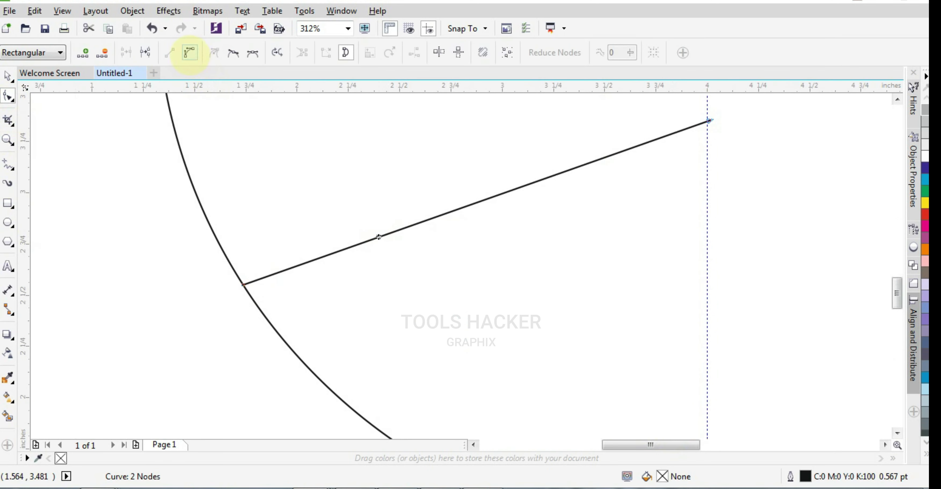
pyautogui.moveTo(397, 230)
pyautogui.mouseDown()
pyautogui.moveTo(441, 393)
pyautogui.moveTo(417, 419)
pyautogui.mouseUp()
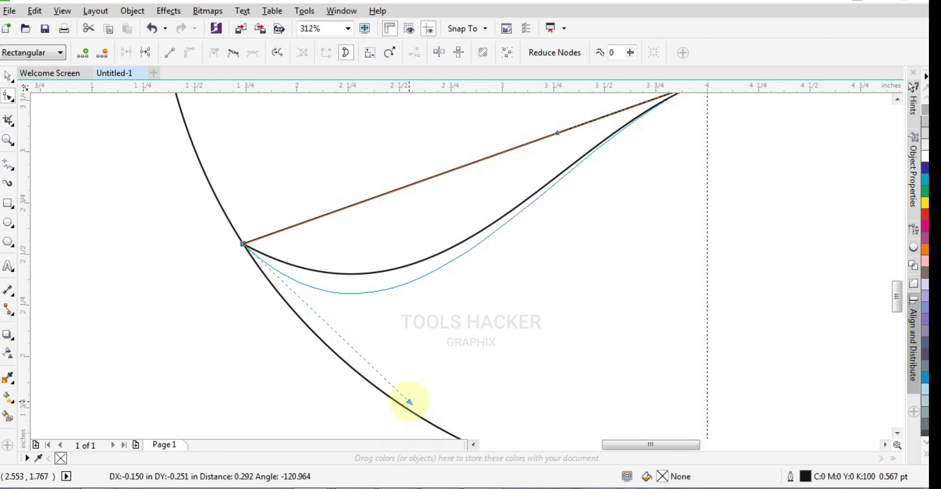
pyautogui.scroll(-2, 403, 326)
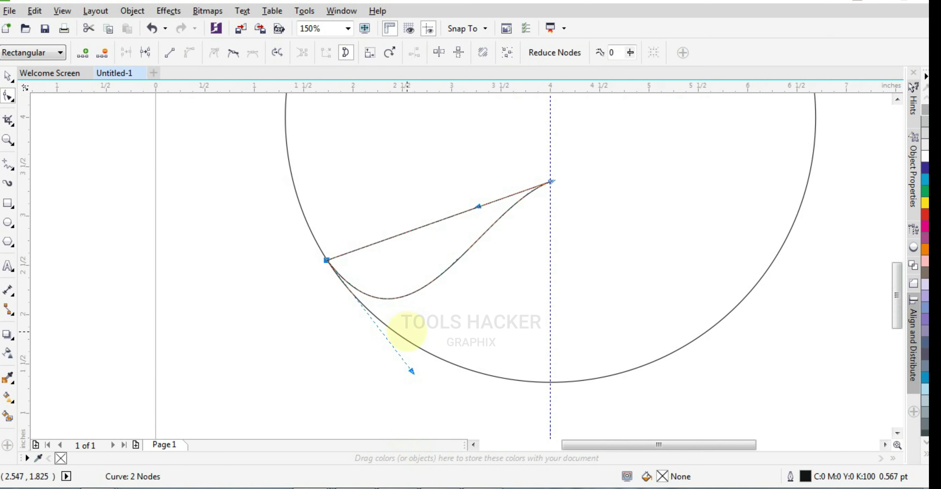
pyautogui.moveTo(477, 206); pyautogui.dragTo(479, 206)
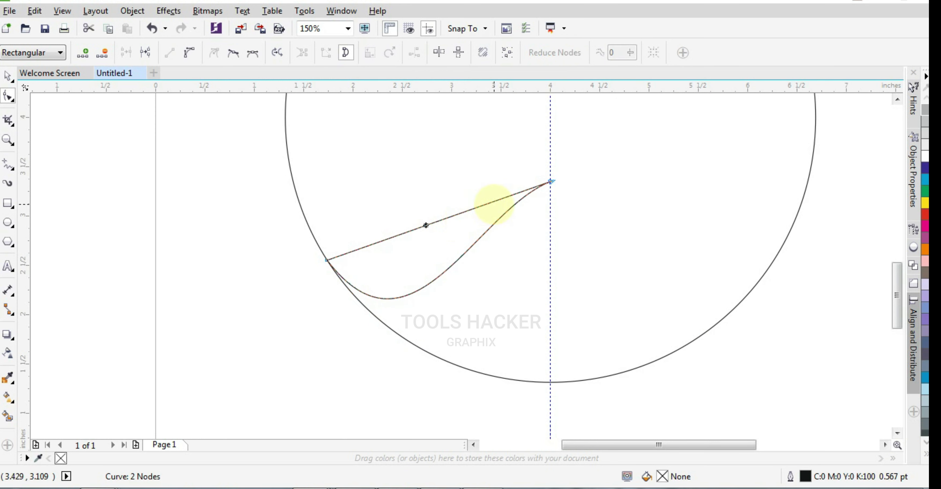
pyautogui.moveTo(493, 201); pyautogui.dragTo(550, 153)
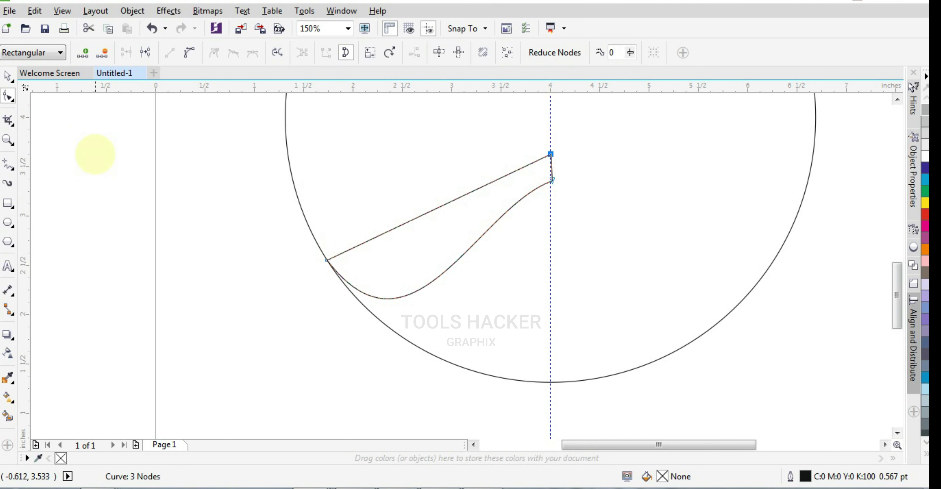
pyautogui.press('space')
pyautogui.scroll(-2, 387, 305)
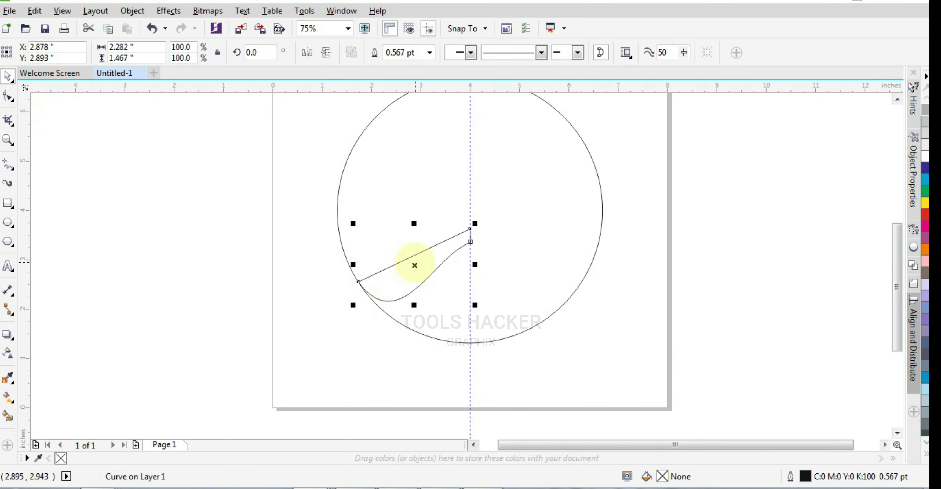
# Step: Duplicate the feather slightly higher and reshape the copy's end node and curve
pyautogui.moveTo(413, 255); pyautogui.dragTo(411, 253)
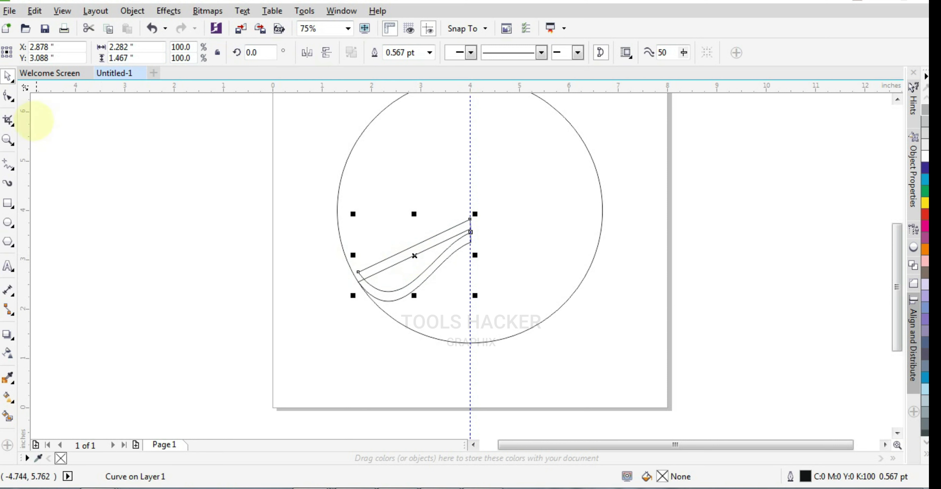
pyautogui.click(8, 96)
pyautogui.click(358, 272)
pyautogui.moveTo(358, 271); pyautogui.dragTo(344, 254)
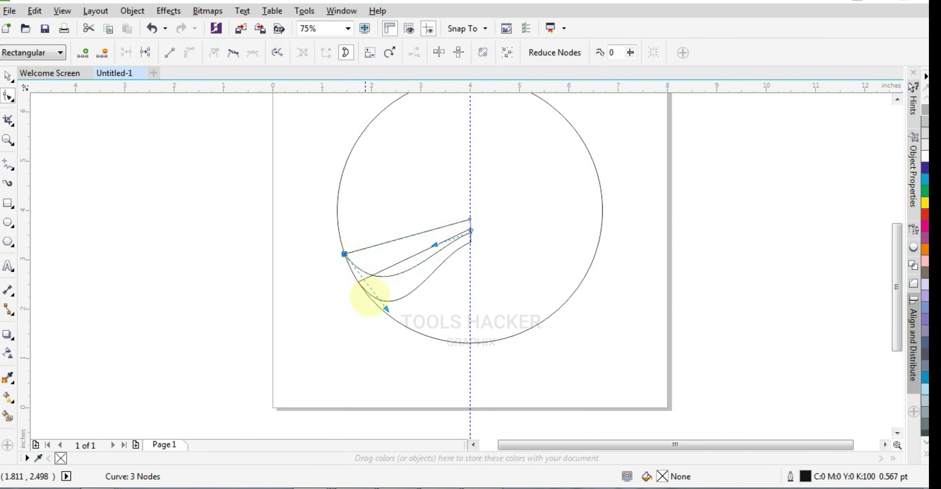
pyautogui.moveTo(386, 309); pyautogui.dragTo(374, 320)
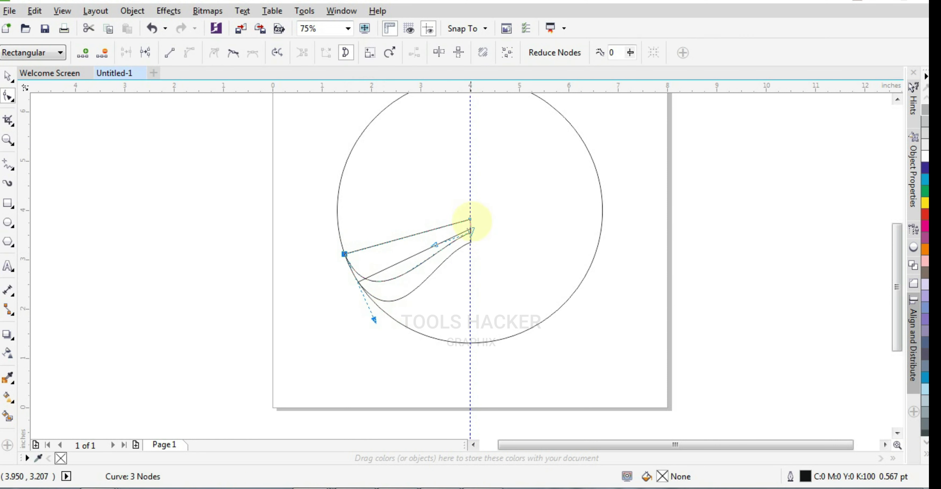
pyautogui.moveTo(470, 232); pyautogui.dragTo(470, 229)
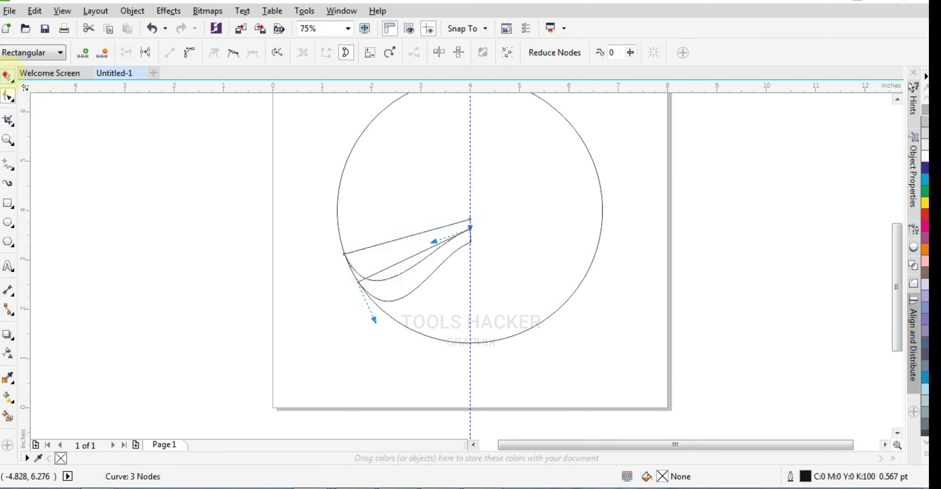
pyautogui.click(7, 75)
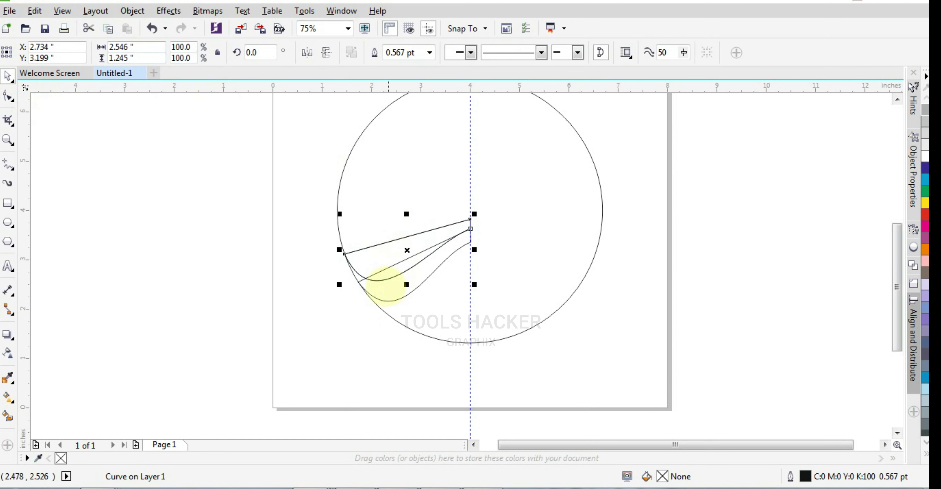
# Step: Move the copy's left node out to the circle's edge, deepen its curve, and level the top edge
pyautogui.click(345, 254)
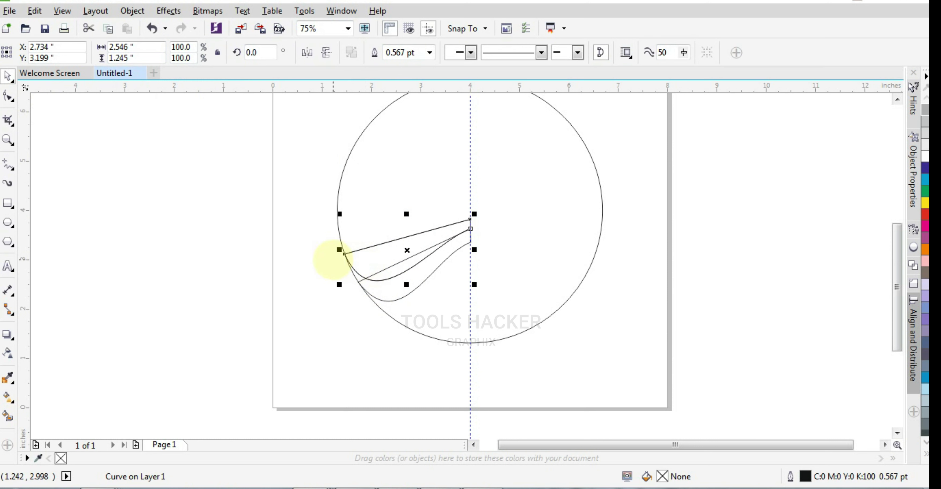
pyautogui.click(8, 96)
pyautogui.click(344, 254)
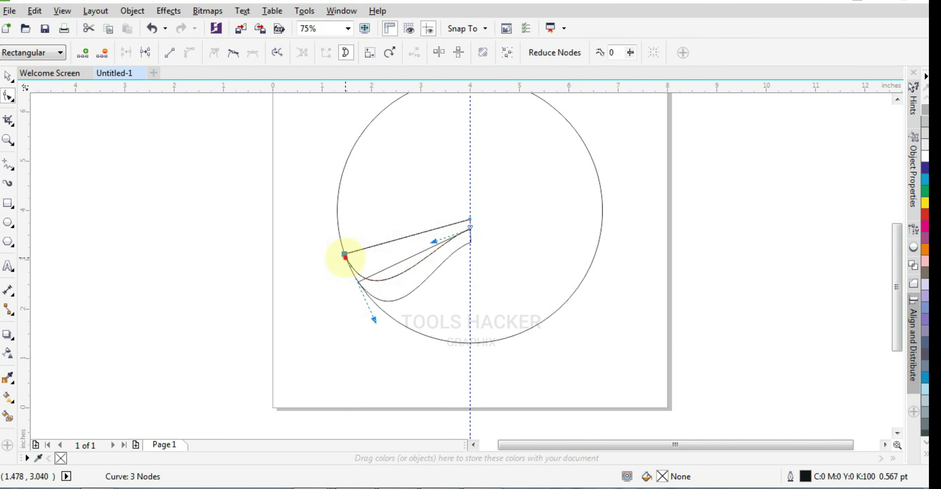
pyautogui.moveTo(345, 257); pyautogui.dragTo(333, 211)
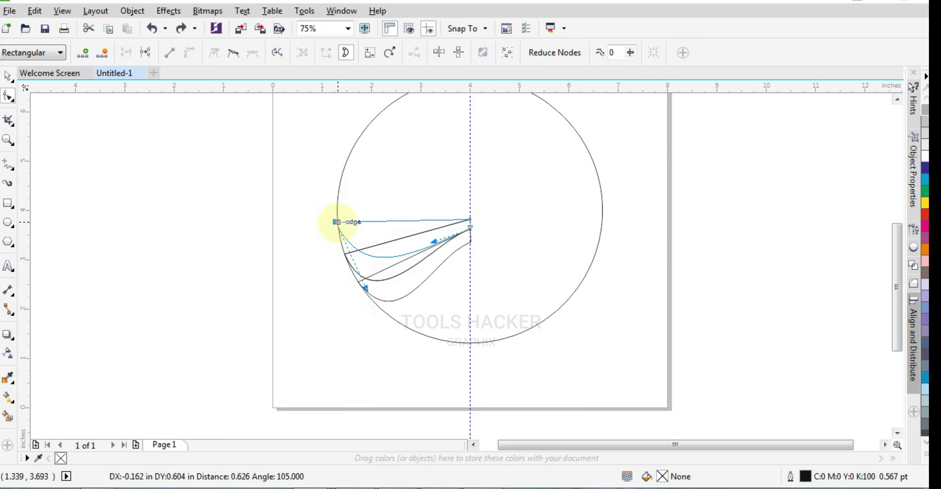
pyautogui.moveTo(362, 278)
pyautogui.mouseDown()
pyautogui.moveTo(343, 298)
pyautogui.moveTo(351, 303)
pyautogui.mouseUp()
pyautogui.moveTo(332, 211); pyautogui.dragTo(336, 210)
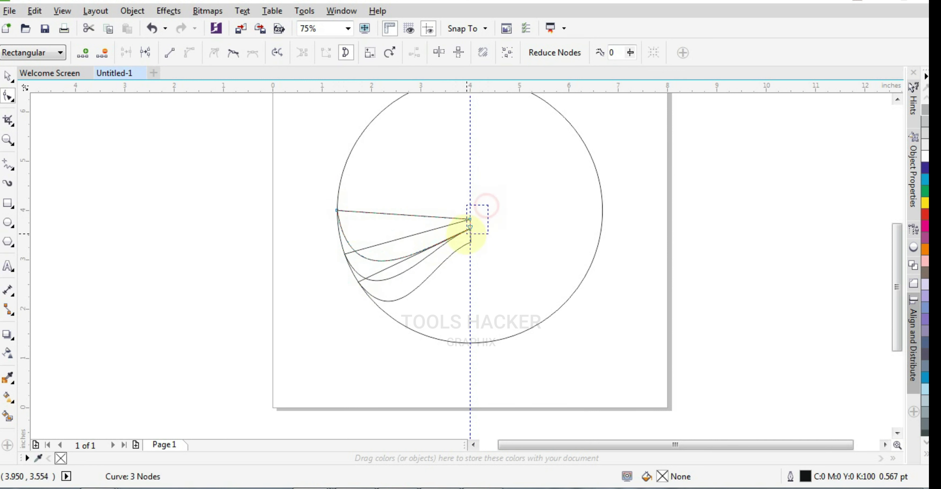
pyautogui.moveTo(470, 219); pyautogui.dragTo(470, 211)
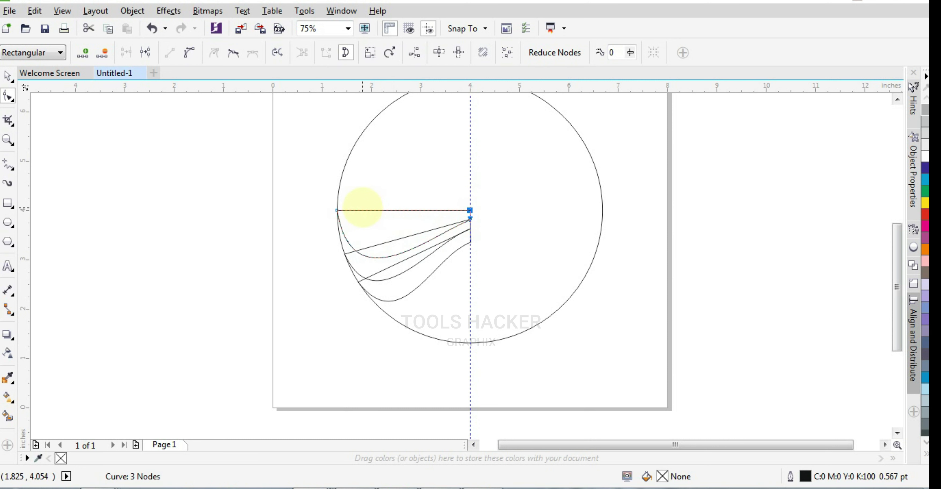
pyautogui.press('space')
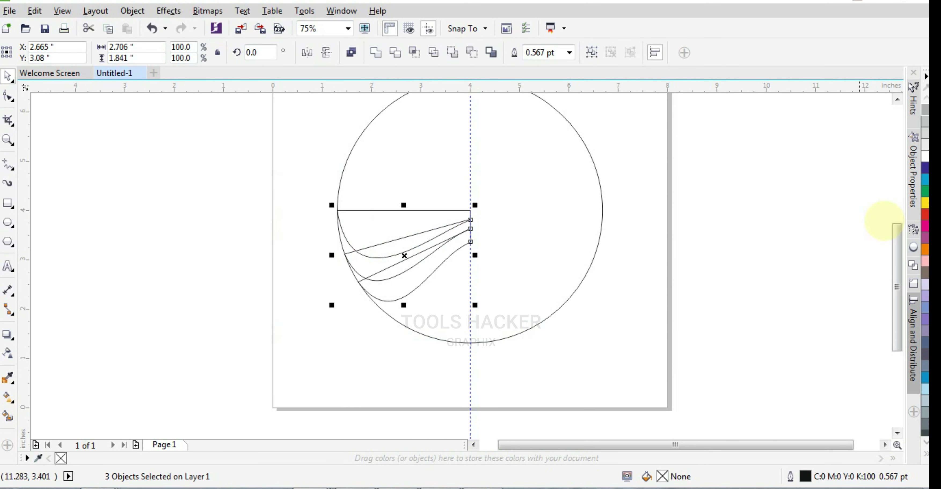
# Step: Duplicate the top feather curve and nudge the copy upward
pyautogui.click(747, 292)
pyautogui.click(445, 225)
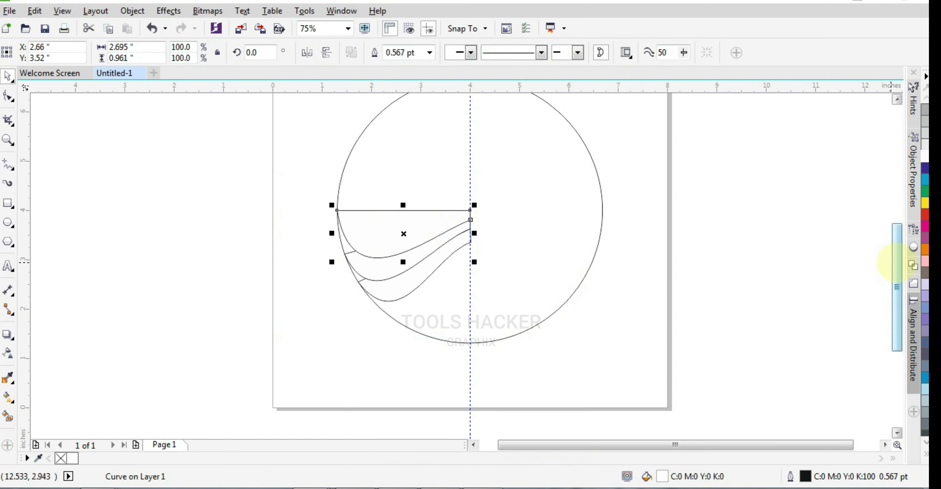
pyautogui.moveTo(897, 268); pyautogui.dragTo(898, 249)
pyautogui.click(427, 277)
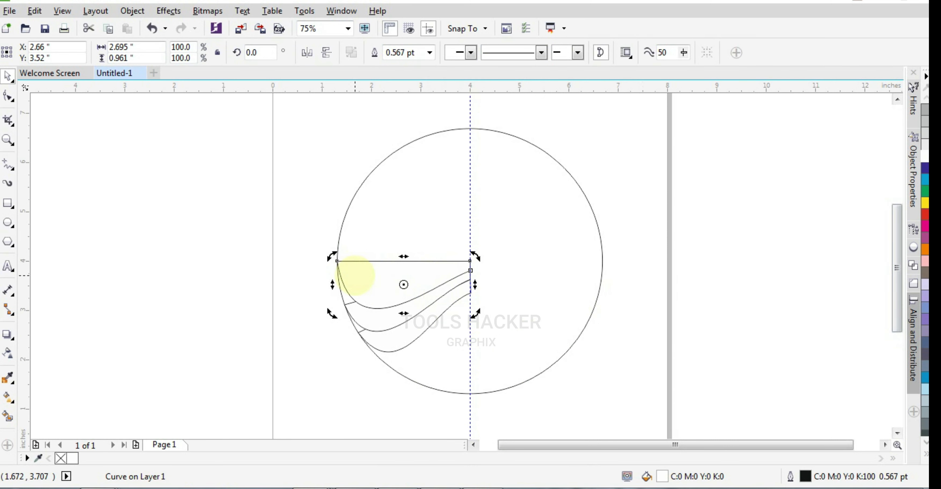
pyautogui.moveTo(358, 270); pyautogui.dragTo(359, 273)
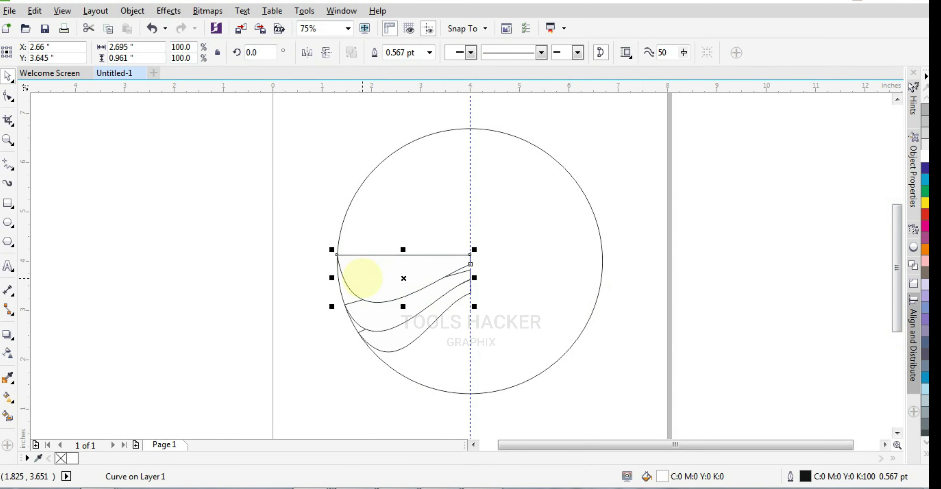
pyautogui.hotkey('ctrl', 'z')
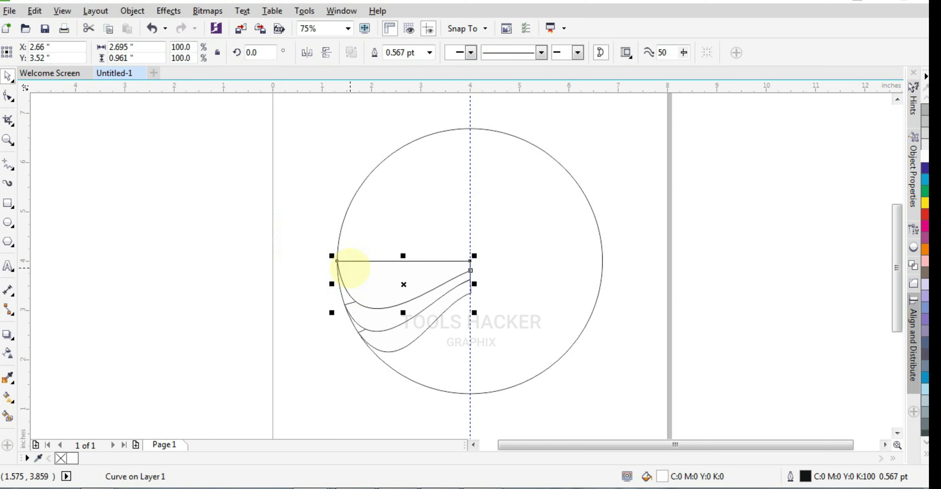
pyautogui.press('Up')
pyautogui.press('Up')
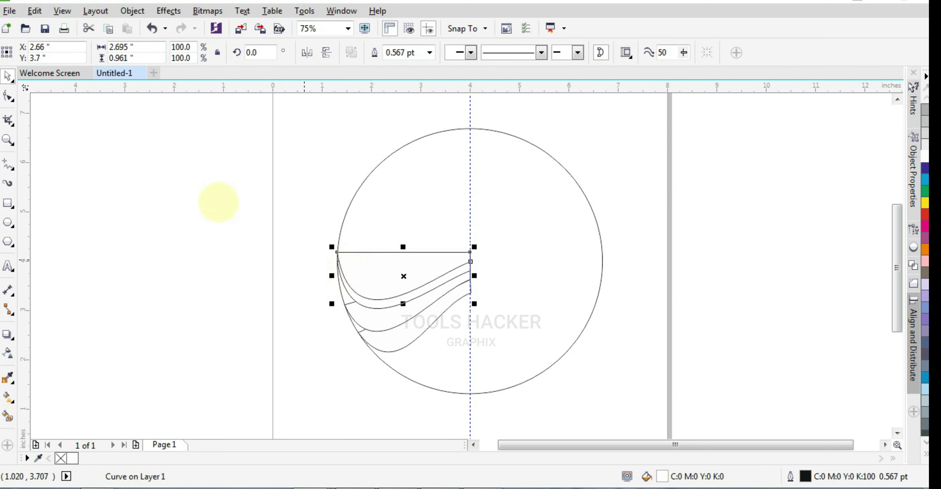
# Step: Pull the copy's left node up toward the circle and reshape its bend
pyautogui.click(8, 95)
pyautogui.moveTo(336, 252); pyautogui.dragTo(351, 202)
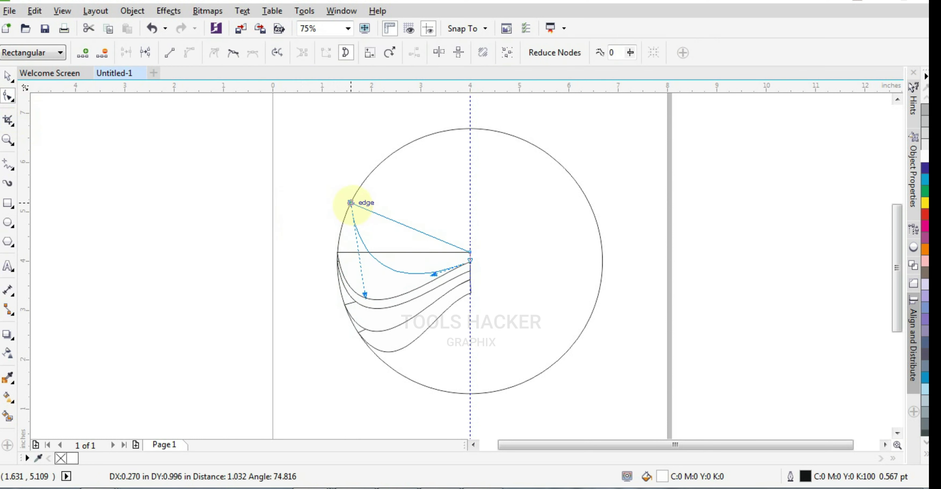
pyautogui.moveTo(365, 296); pyautogui.dragTo(321, 320)
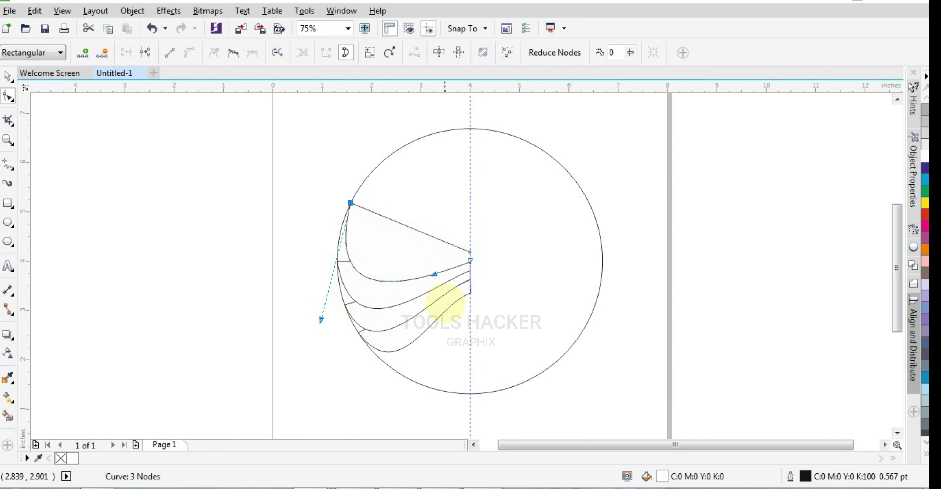
pyautogui.moveTo(434, 274)
pyautogui.mouseDown()
pyautogui.moveTo(431, 260)
pyautogui.moveTo(431, 270)
pyautogui.mouseUp()
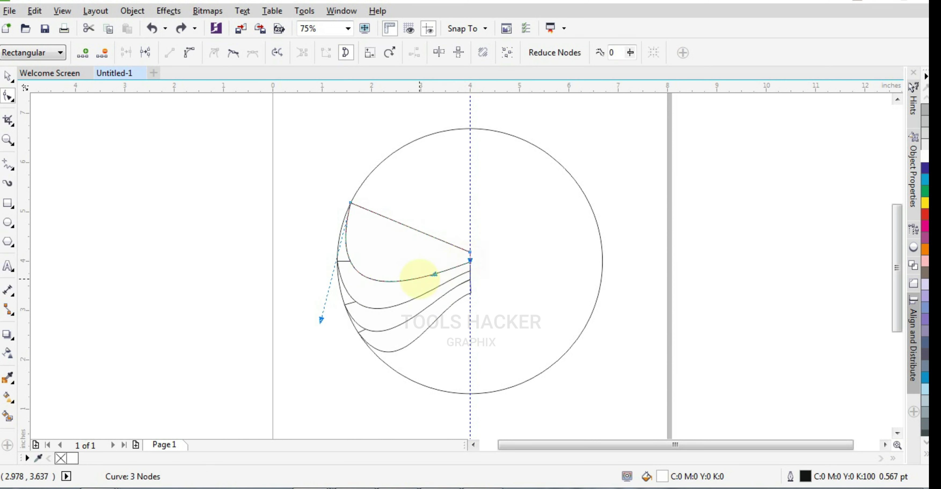
pyautogui.moveTo(321, 320); pyautogui.dragTo(302, 328)
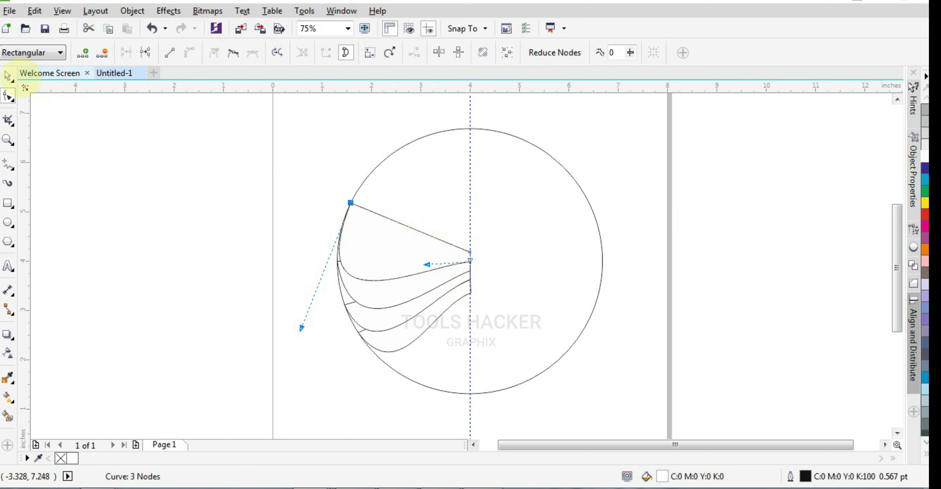
# Step: Raise the wedge onto the circle, curve its outer edge, and add a lower-edge node
pyautogui.click(8, 76)
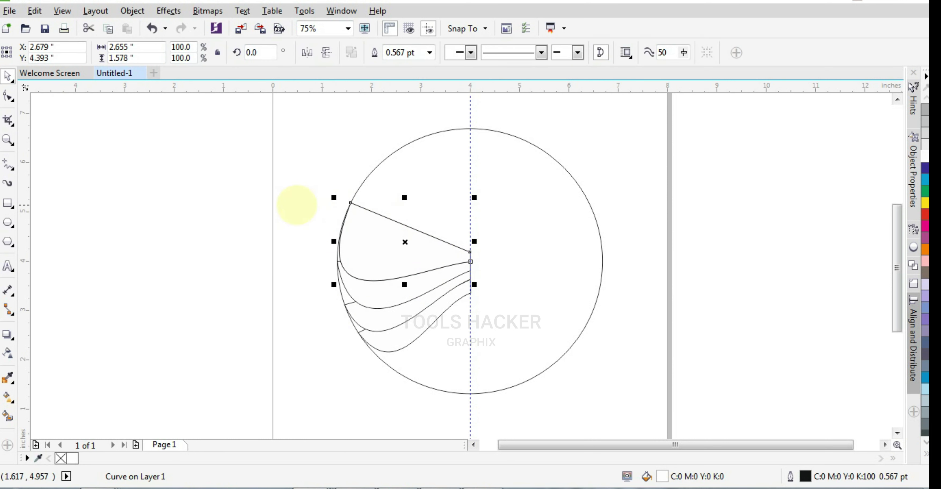
pyautogui.moveTo(371, 233); pyautogui.dragTo(373, 224)
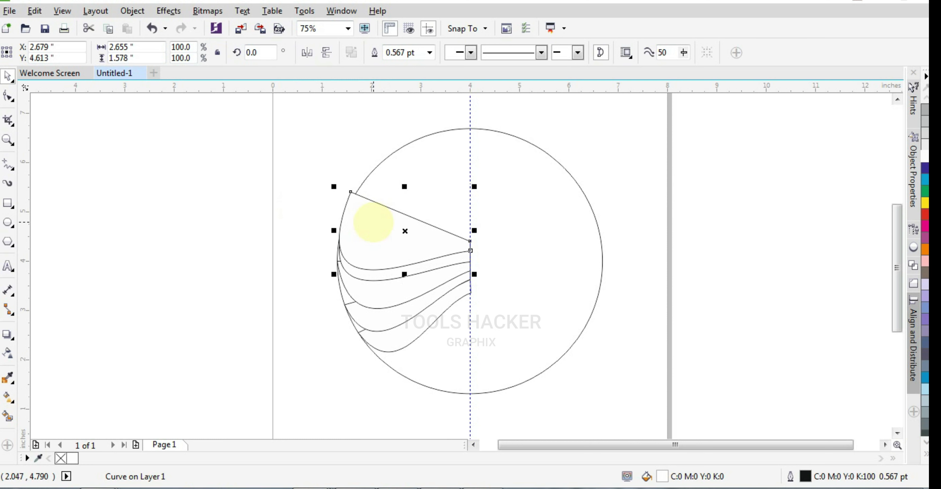
pyautogui.click(8, 97)
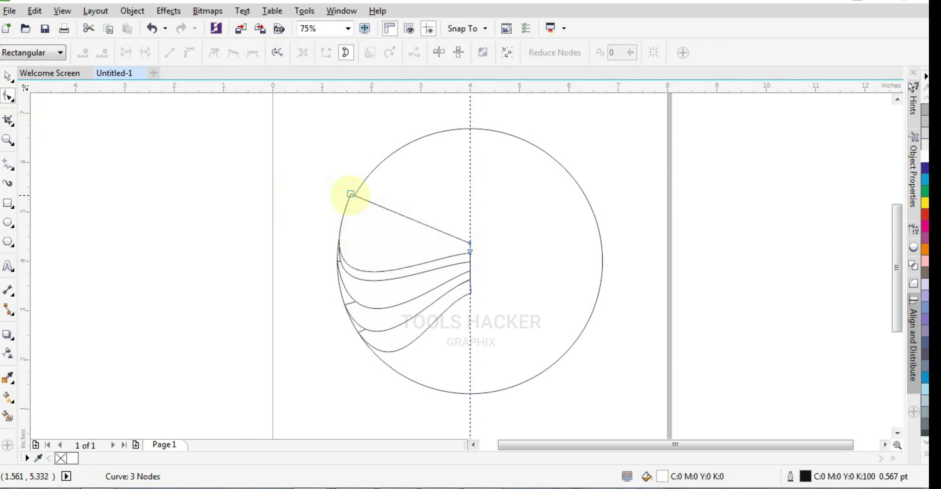
pyautogui.moveTo(351, 193); pyautogui.dragTo(378, 163)
pyautogui.moveTo(330, 289); pyautogui.dragTo(286, 266)
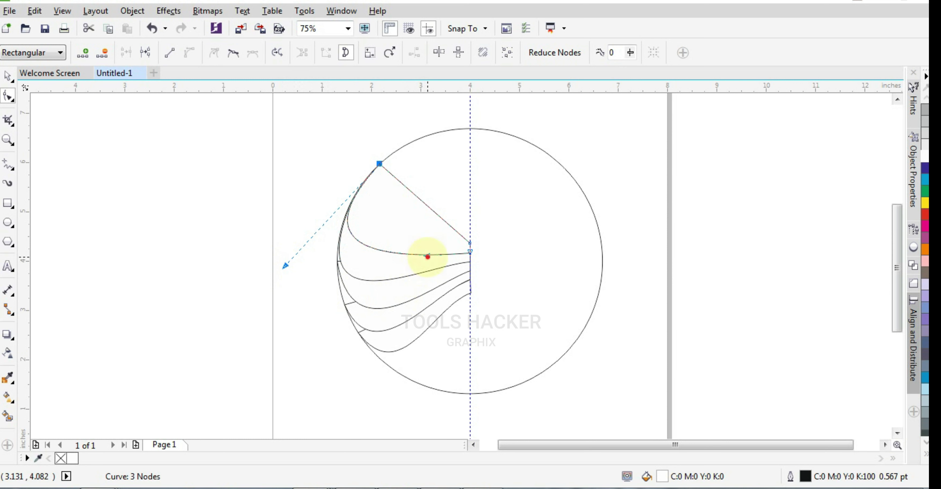
pyautogui.doubleClick(393, 253)
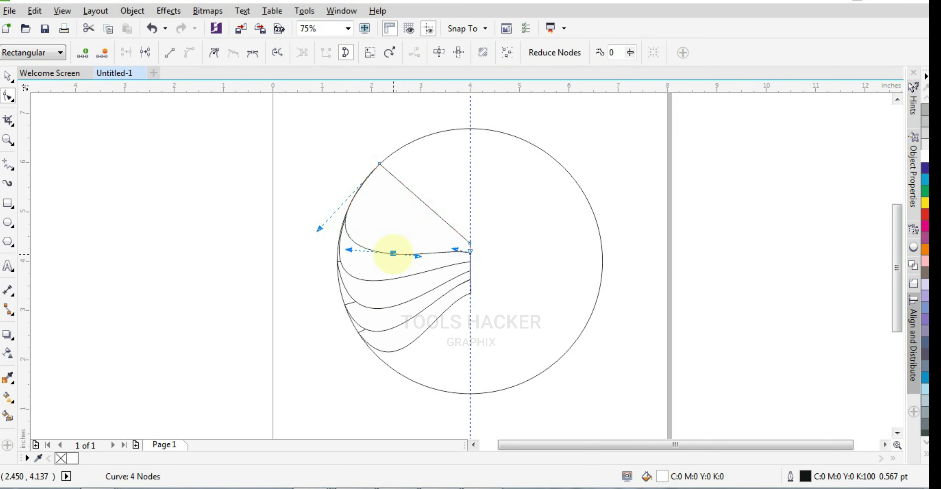
pyautogui.scroll(1, 393, 253)
pyautogui.scroll(1, 347, 221)
pyautogui.scroll(-1, 347, 248)
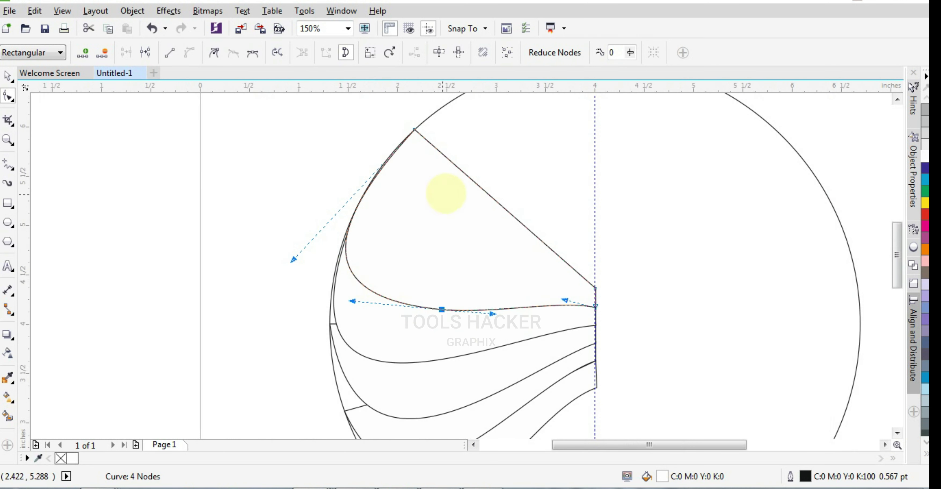
pyautogui.scroll(-1, 464, 274)
pyautogui.scroll(-2, 475, 252)
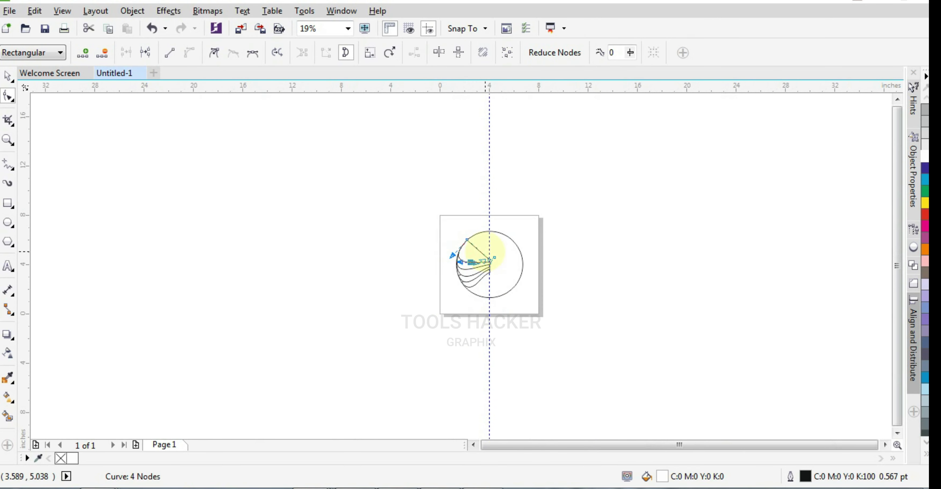
pyautogui.scroll(1, 483, 256)
pyautogui.press('space')
pyautogui.scroll(1, 412, 218)
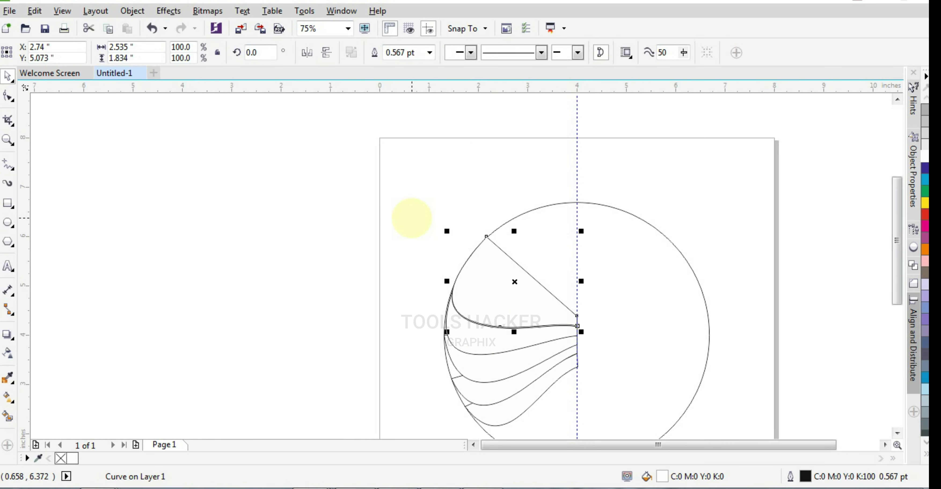
# Step: Nudge the wedge up and move its top node so the outer edge hugs the circle
pyautogui.press('Up')
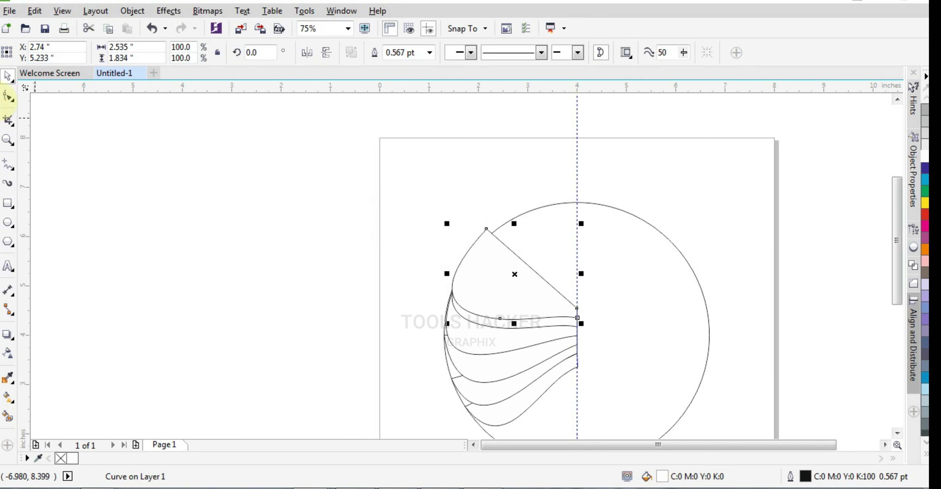
pyautogui.click(8, 96)
pyautogui.moveTo(487, 229); pyautogui.dragTo(516, 216)
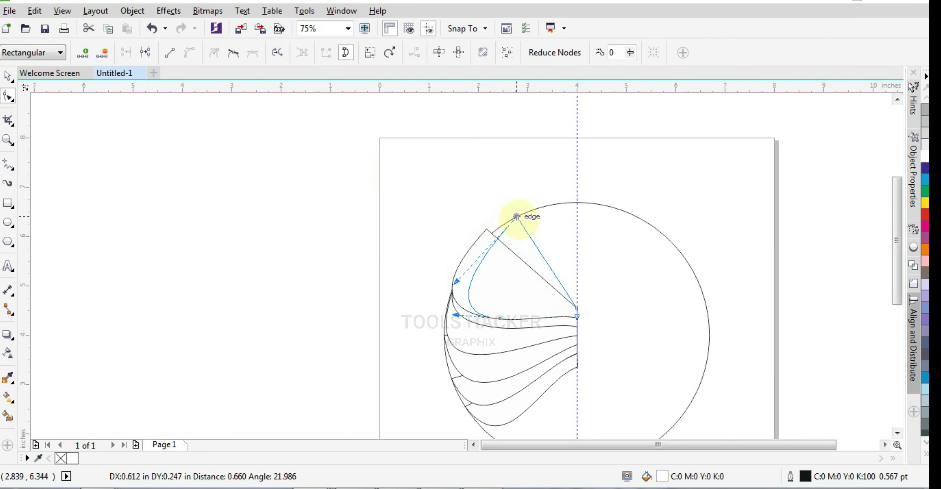
pyautogui.moveTo(457, 281); pyautogui.dragTo(463, 236)
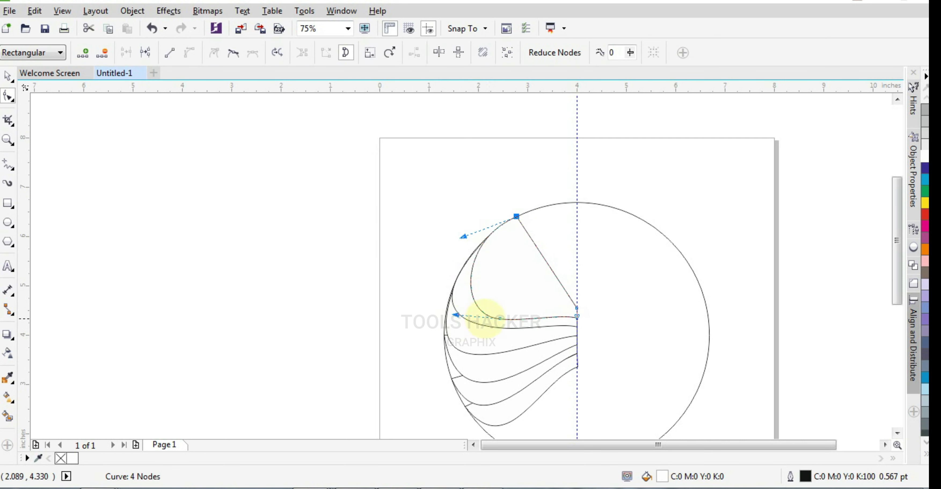
pyautogui.moveTo(485, 316); pyautogui.dragTo(497, 318)
pyautogui.click(516, 216)
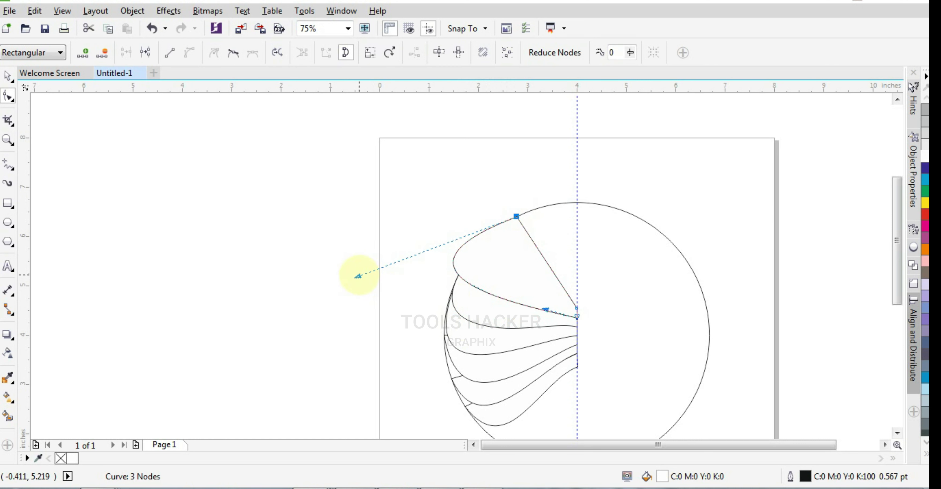
pyautogui.moveTo(357, 275); pyautogui.dragTo(399, 277)
pyautogui.moveTo(546, 309); pyautogui.dragTo(513, 314)
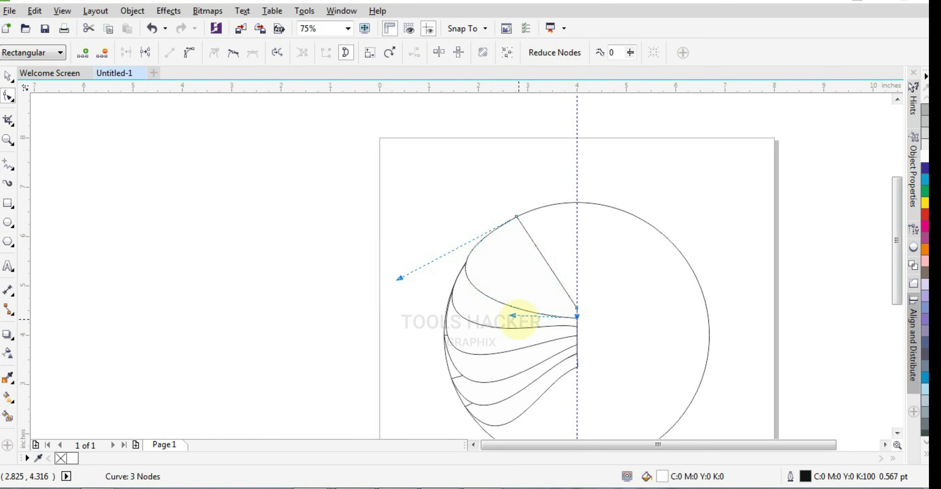
pyautogui.scroll(-2, 464, 272)
pyautogui.scroll(2, 434, 274)
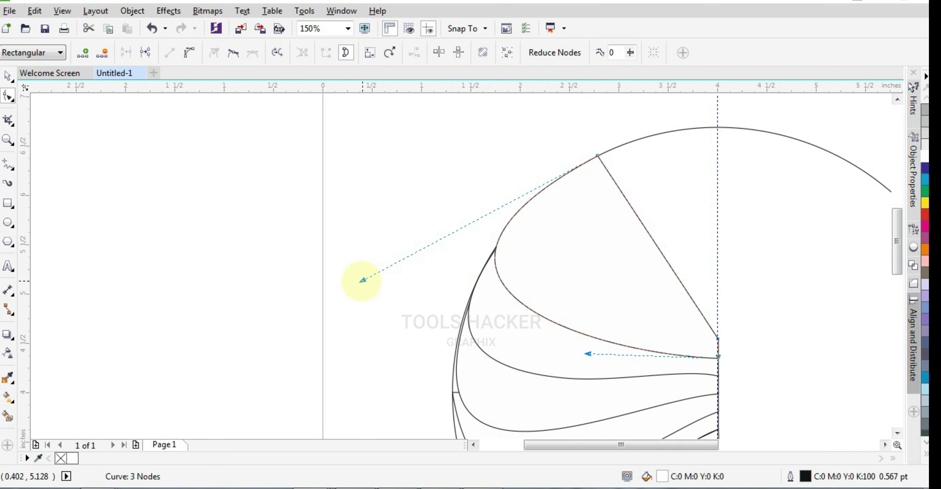
pyautogui.moveTo(361, 278); pyautogui.dragTo(377, 294)
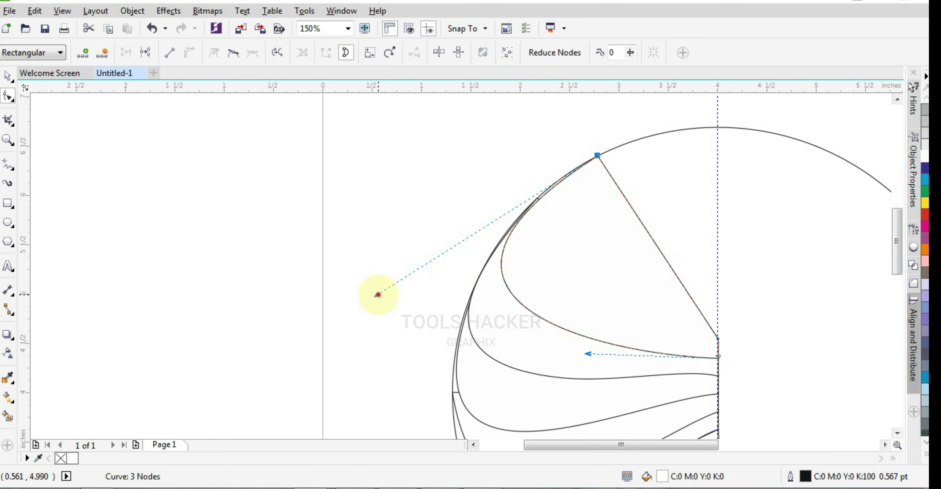
# Step: Turn the wedge's straight inner edge into a curve sweeping down to the guideline
pyautogui.click(653, 239)
pyautogui.click(191, 53)
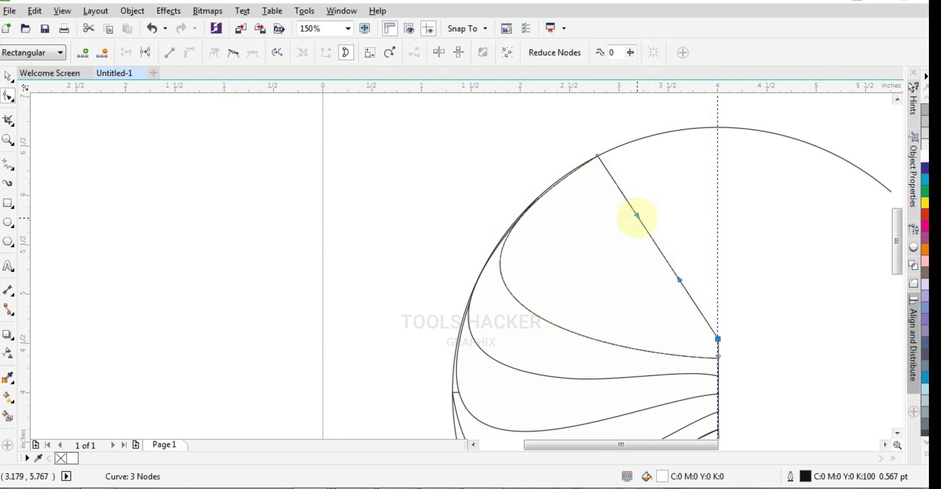
pyautogui.moveTo(636, 216); pyautogui.dragTo(546, 263)
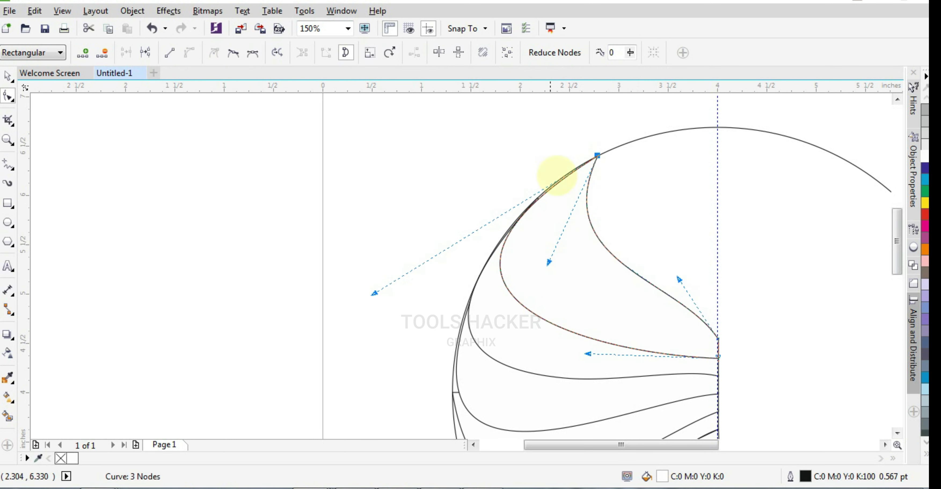
pyautogui.scroll(-2, 580, 201)
pyautogui.press('space')
pyautogui.press('Escape')
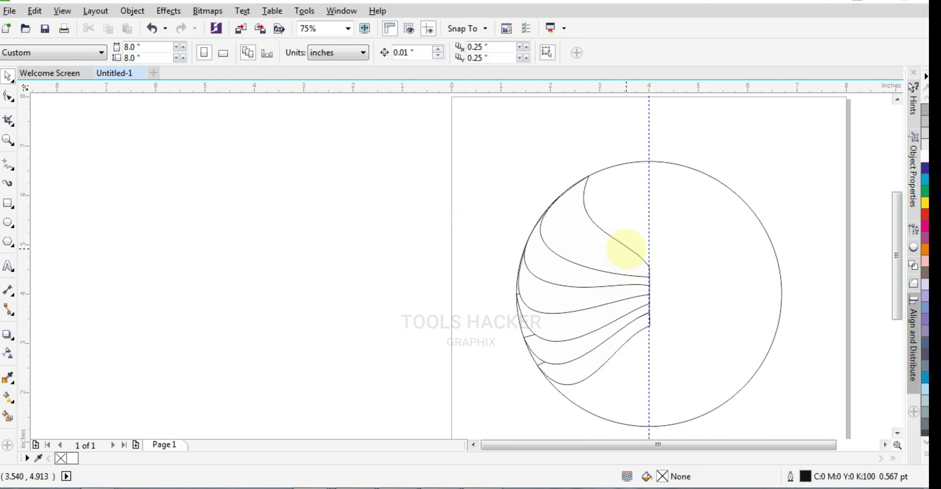
# Step: Draw a closed three-node shape between the top feather and the centre guideline
pyautogui.click(7, 140)
pyautogui.moveTo(436, 154); pyautogui.dragTo(798, 399)
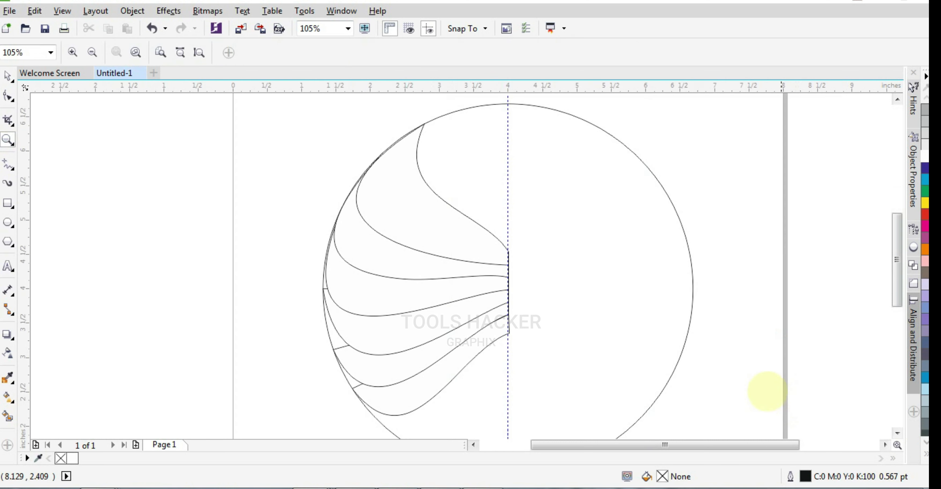
pyautogui.click(8, 165)
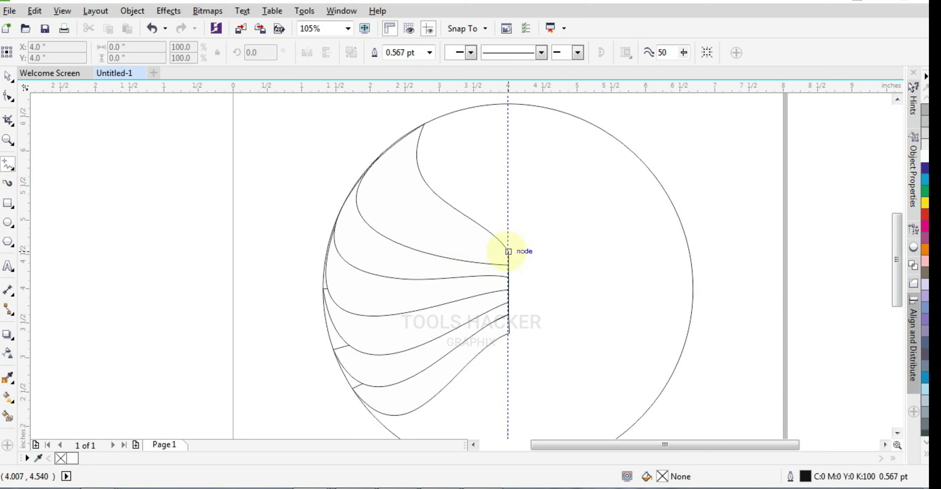
pyautogui.moveTo(507, 251); pyautogui.dragTo(509, 363)
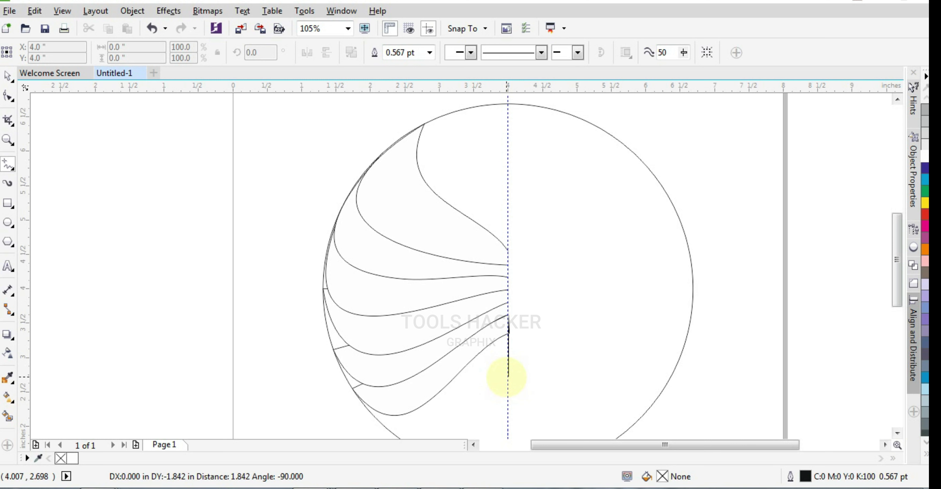
pyautogui.click(508, 377)
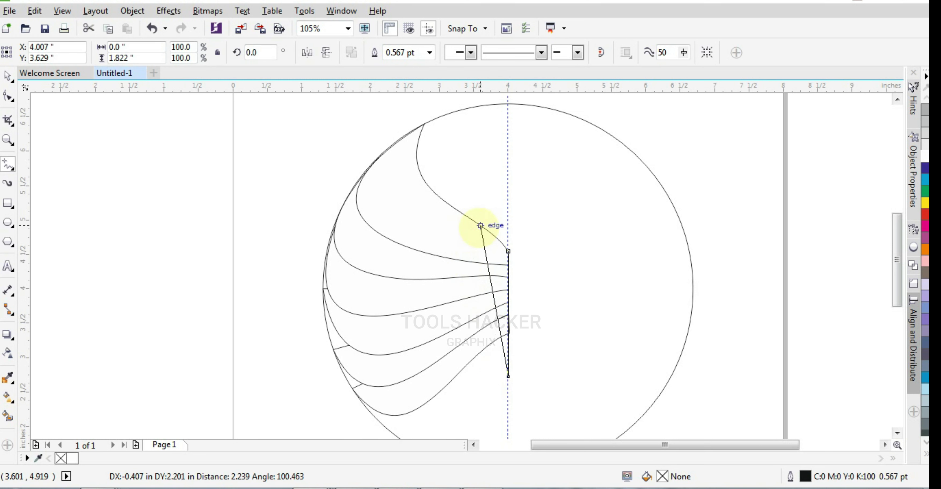
pyautogui.click(479, 225)
pyautogui.click(508, 251)
pyautogui.scroll(1, 508, 251)
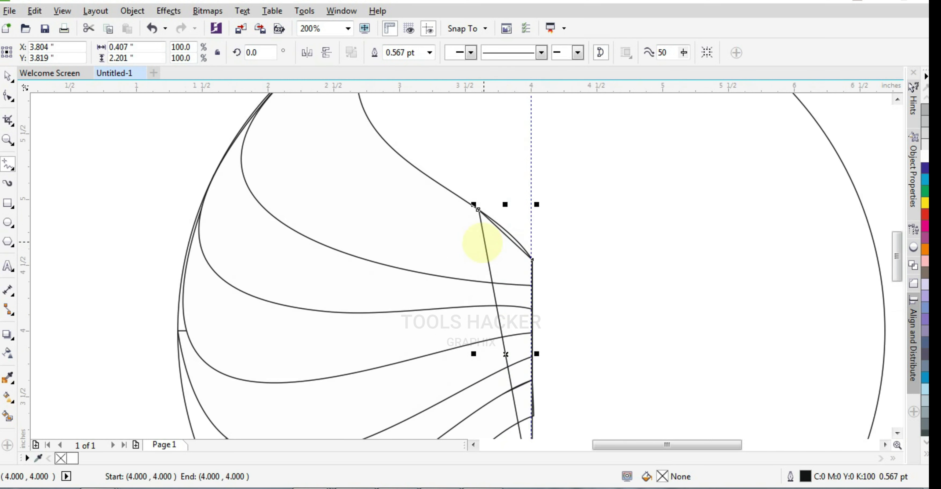
pyautogui.scroll(-1, 483, 241)
pyautogui.click(8, 139)
pyautogui.moveTo(435, 207); pyautogui.dragTo(557, 260)
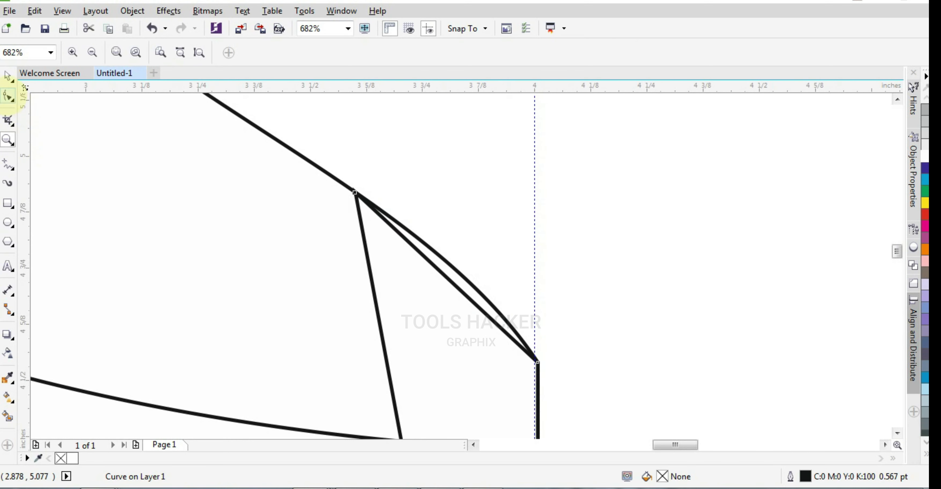
# Step: Bend the neck shape's inner edge to follow the wing curve
pyautogui.click(8, 96)
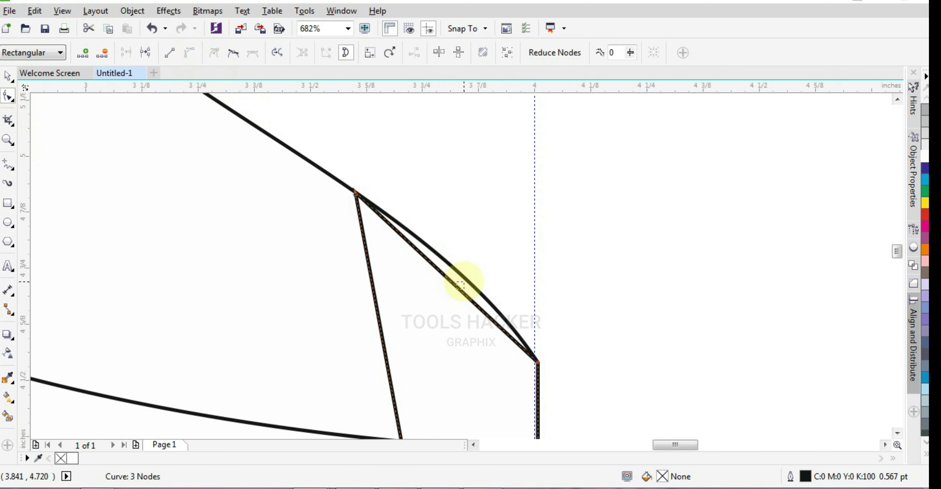
pyautogui.moveTo(459, 285); pyautogui.dragTo(473, 279)
pyautogui.scroll(-2, 511, 279)
pyautogui.scroll(-2, 472, 276)
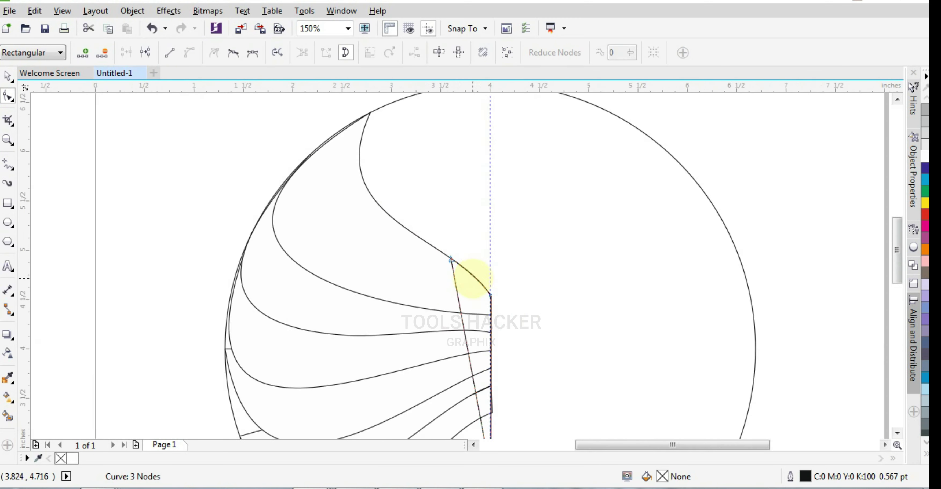
pyautogui.scroll(-2, 466, 319)
pyautogui.scroll(2, 466, 319)
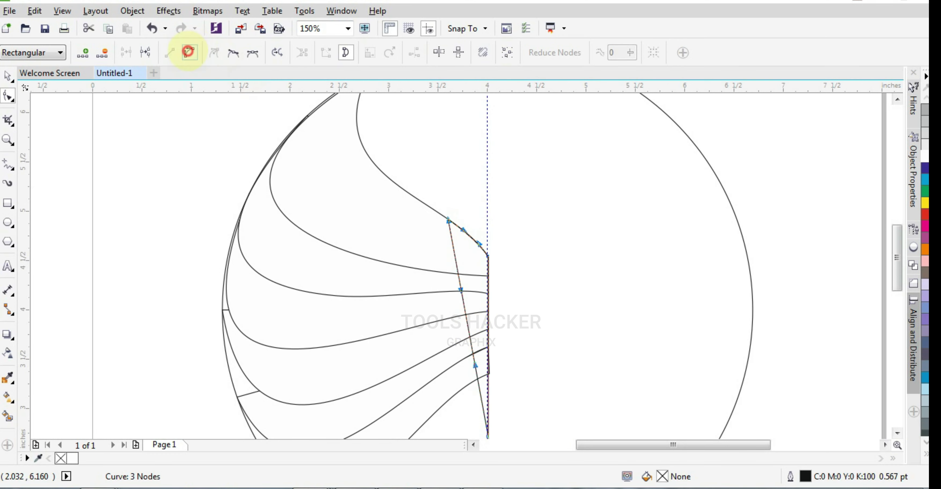
# Step: Curve the neck's straight left edge and bow it outward into a 0.554 × 2.3-inch piece
pyautogui.click(188, 51)
pyautogui.moveTo(475, 365); pyautogui.dragTo(401, 389)
pyautogui.moveTo(449, 219); pyautogui.dragTo(433, 210)
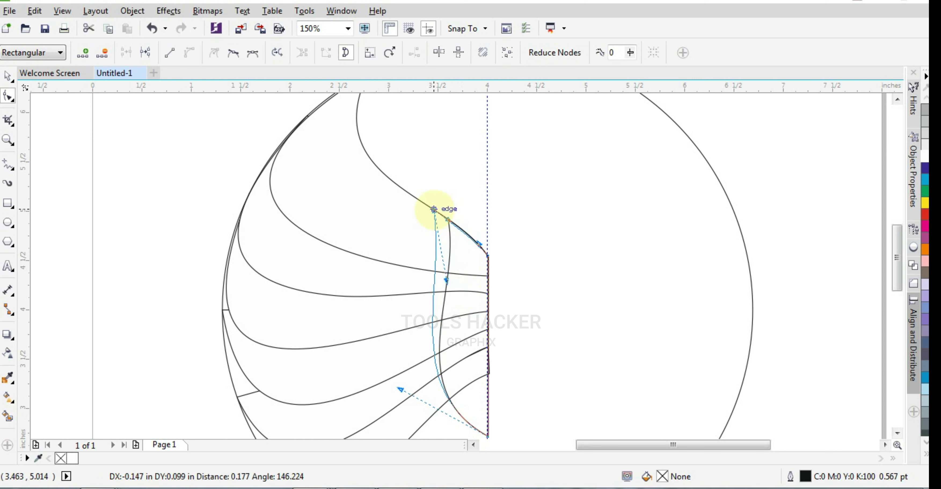
pyautogui.moveTo(461, 290); pyautogui.dragTo(469, 290)
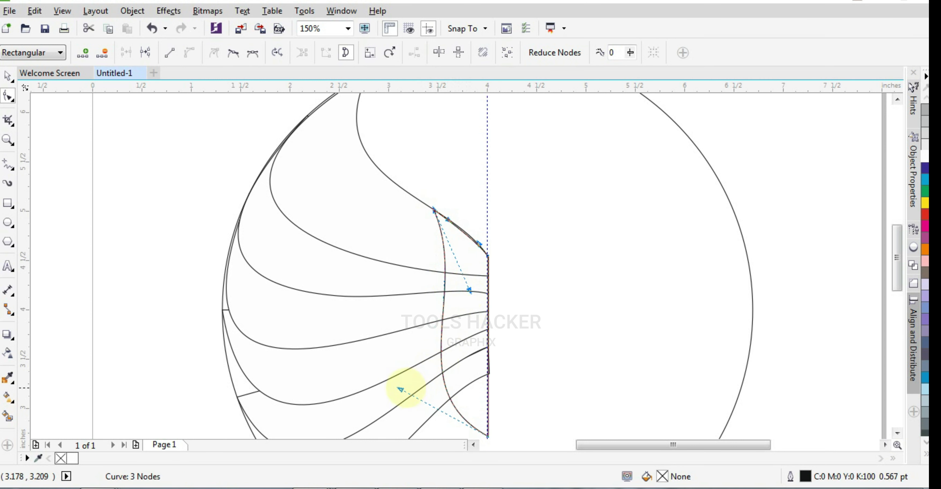
pyautogui.moveTo(400, 390); pyautogui.dragTo(404, 369)
pyautogui.scroll(1, 566, 283)
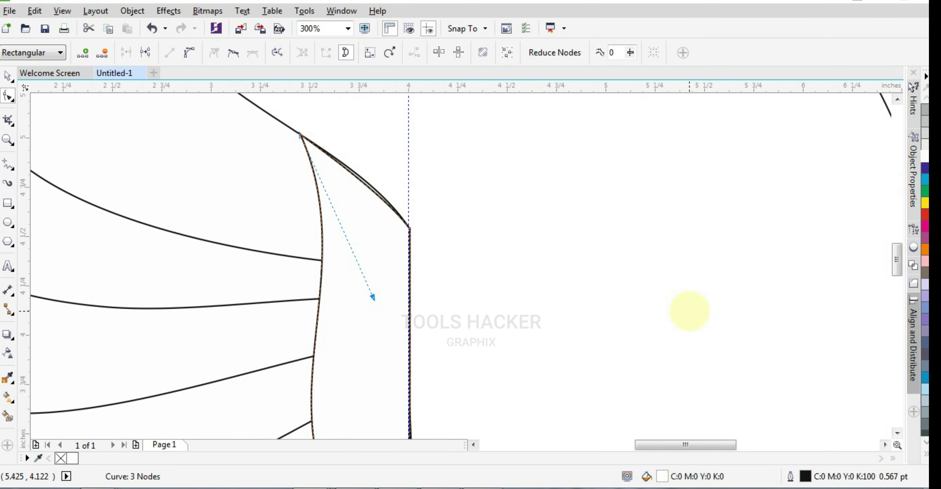
pyautogui.moveTo(372, 297); pyautogui.dragTo(388, 191)
pyautogui.scroll(1, 460, 244)
pyautogui.scroll(-1, 549, 277)
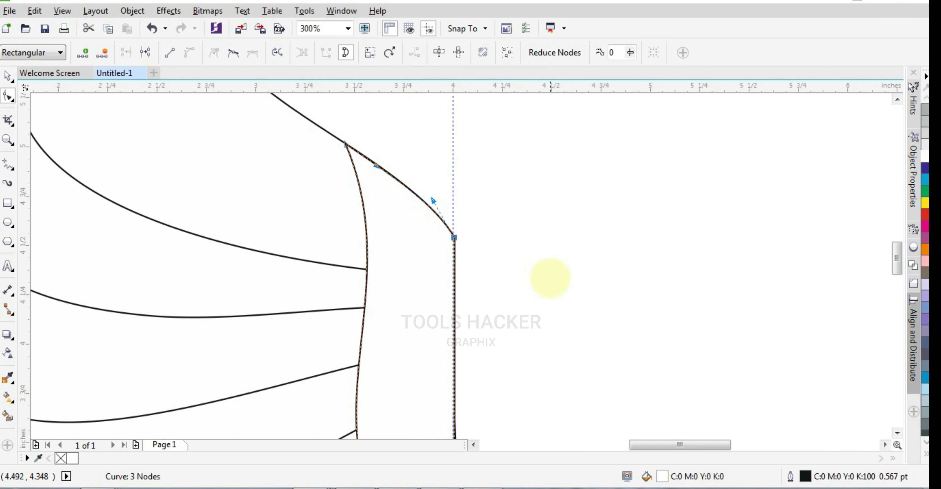
pyautogui.scroll(-1, 582, 317)
pyautogui.scroll(1, 588, 342)
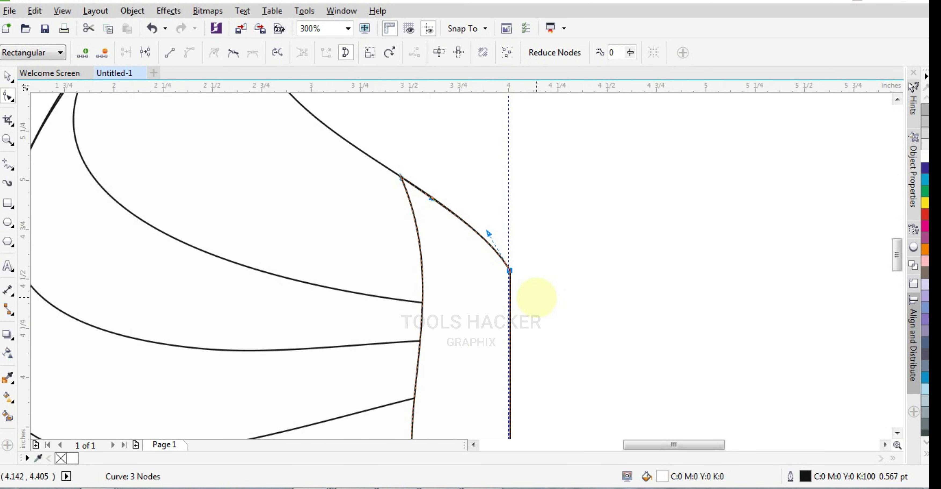
pyautogui.scroll(-1, 537, 298)
pyautogui.scroll(-1, 893, 263)
pyautogui.scroll(-1, 892, 263)
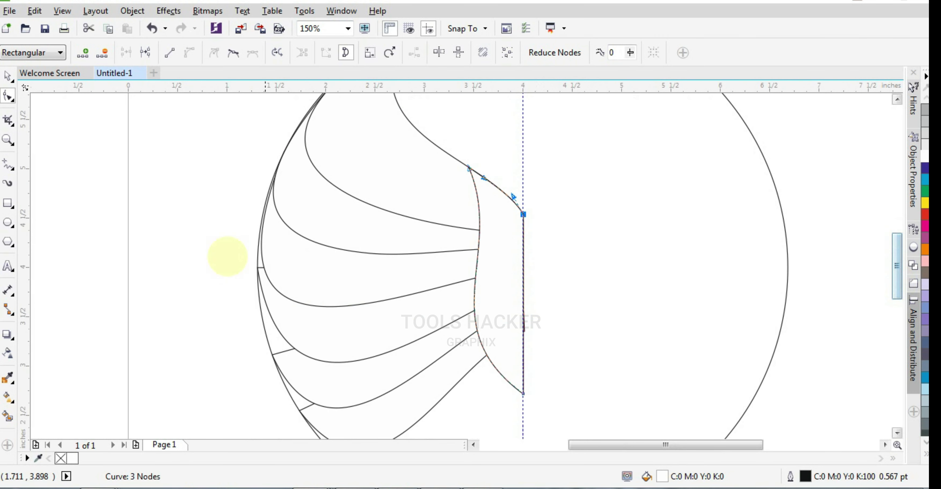
pyautogui.click(8, 76)
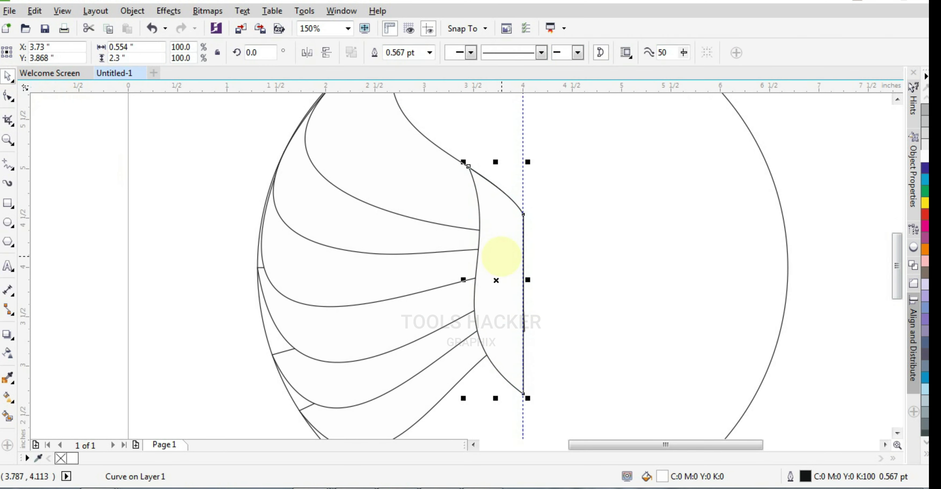
# Step: Mirror a copy of the neck half to the right and widen both halves evenly
pyautogui.moveTo(474, 275); pyautogui.dragTo(529, 288)
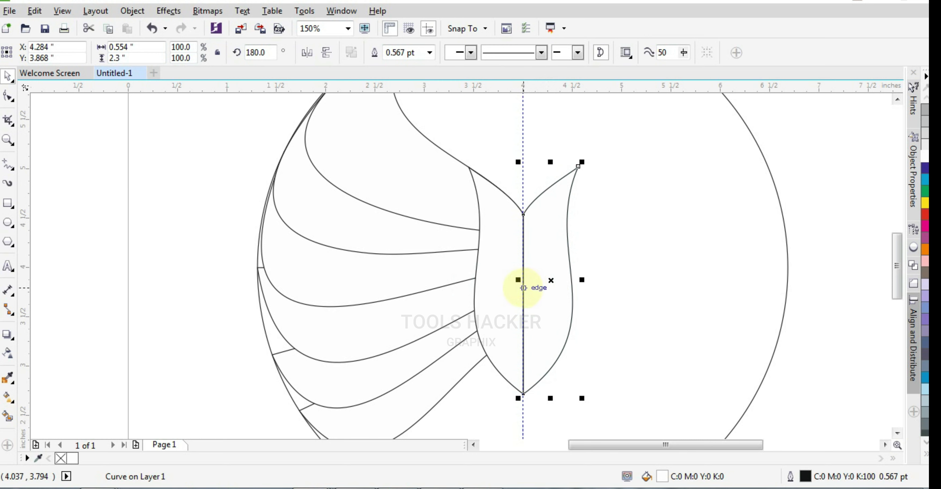
pyautogui.keyDown('shift'); pyautogui.click(509, 286); pyautogui.keyUp('shift')
pyautogui.moveTo(580, 279); pyautogui.dragTo(606, 279)
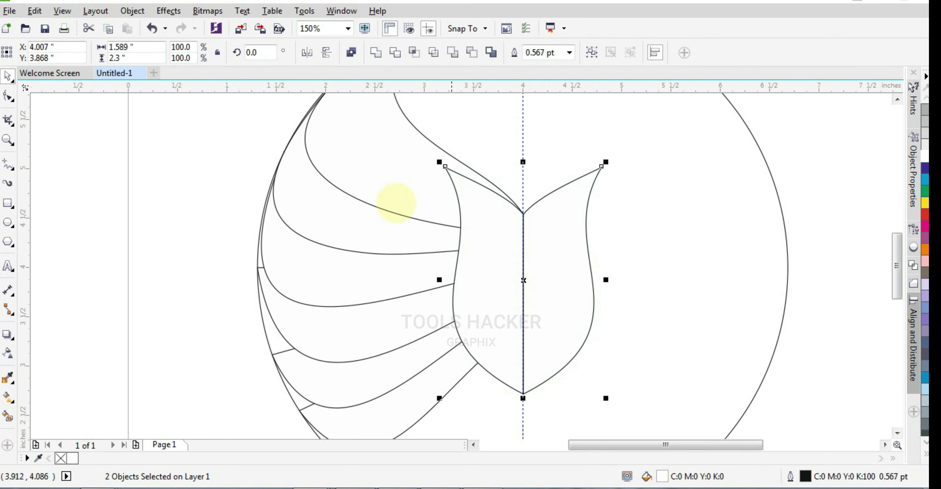
pyautogui.scroll(-2, 523, 280)
pyautogui.scroll(4, 516, 278)
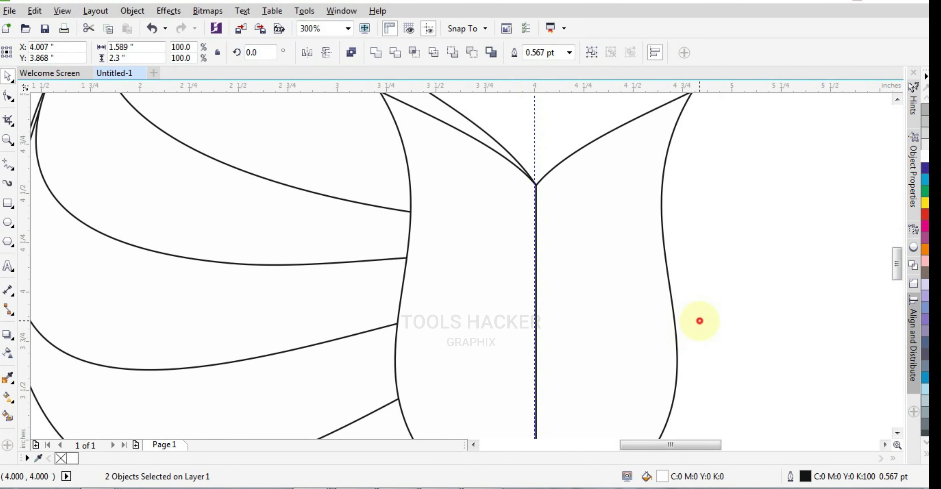
pyautogui.moveTo(699, 317); pyautogui.dragTo(689, 317)
# Step: Stretch both halves taller and weld them into one 1.512 × 2.421-inch body
pyautogui.scroll(1, 588, 342)
pyautogui.scroll(-1, 588, 342)
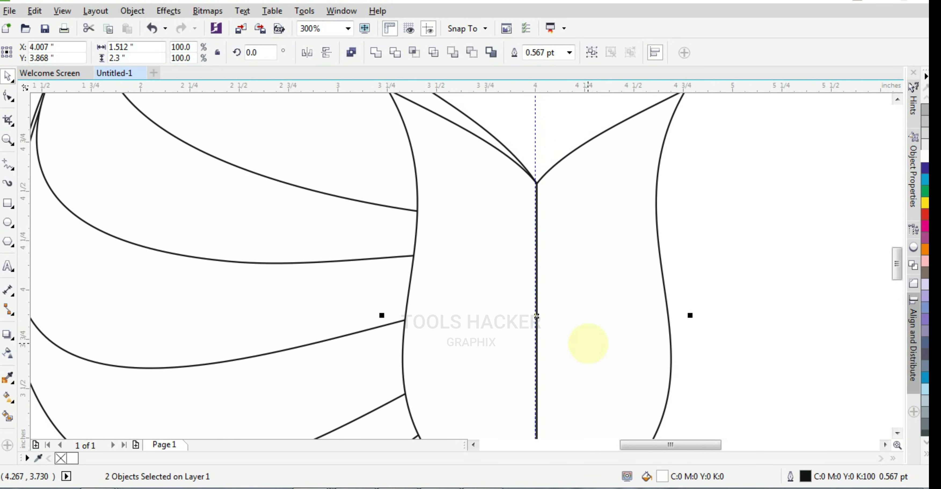
pyautogui.scroll(-1, 584, 342)
pyautogui.moveTo(560, 197); pyautogui.dragTo(560, 199)
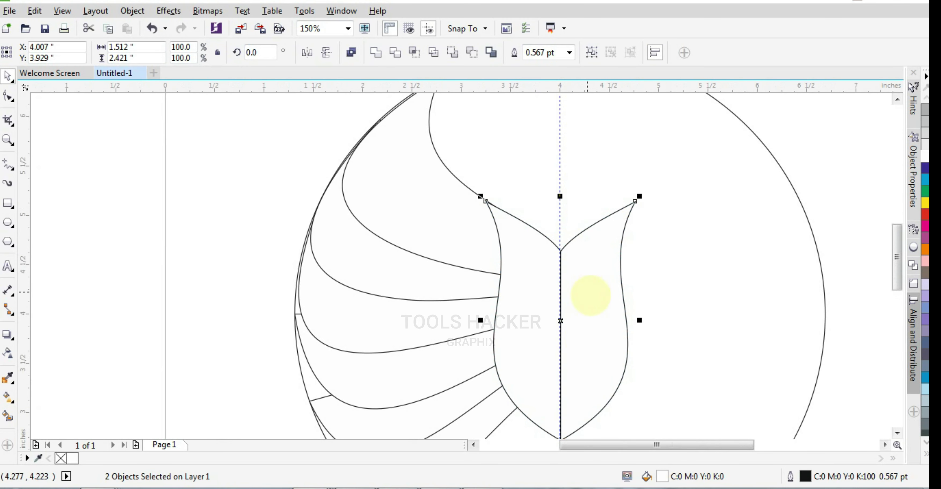
pyautogui.scroll(1, 589, 307)
pyautogui.scroll(-1, 613, 309)
pyautogui.scroll(-2, 604, 311)
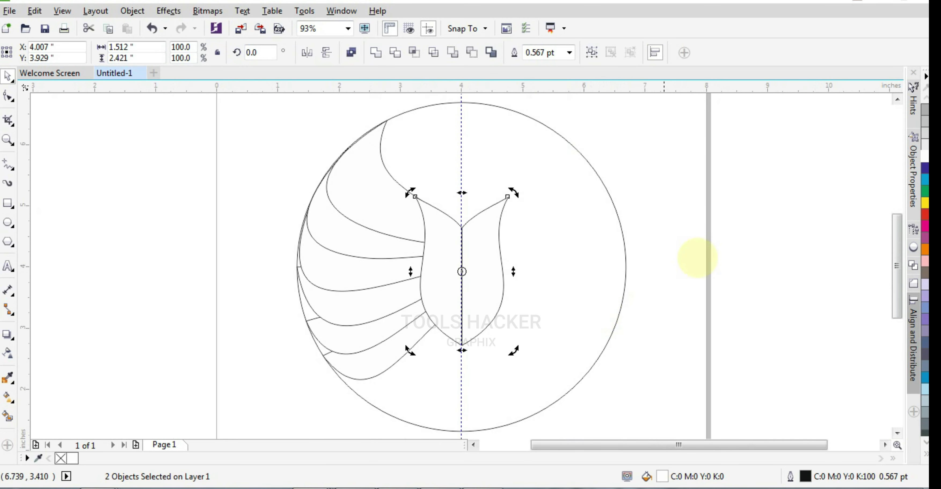
pyautogui.click(458, 245)
pyautogui.keyDown('shift'); pyautogui.click(447, 219); pyautogui.keyUp('shift')
pyautogui.click(380, 53)
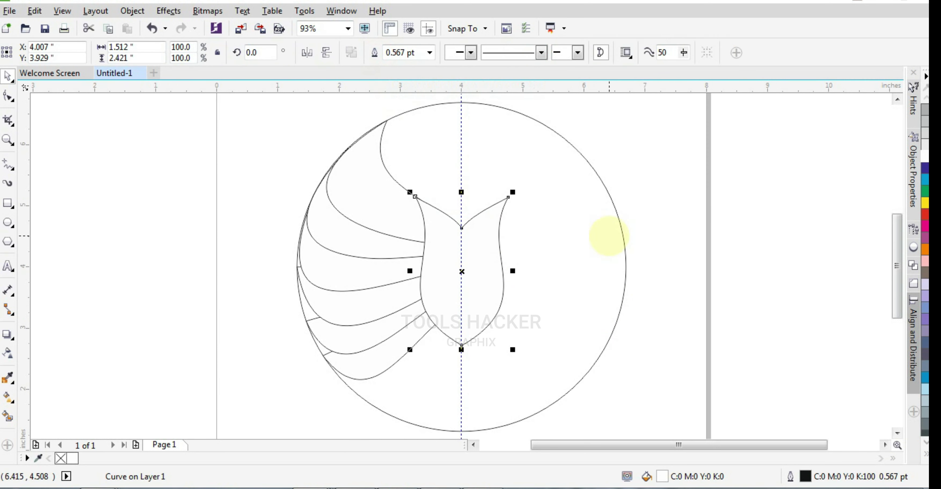
# Step: Lay a fountain fill along the lowest wing feather
pyautogui.click(460, 266)
pyautogui.click(409, 355)
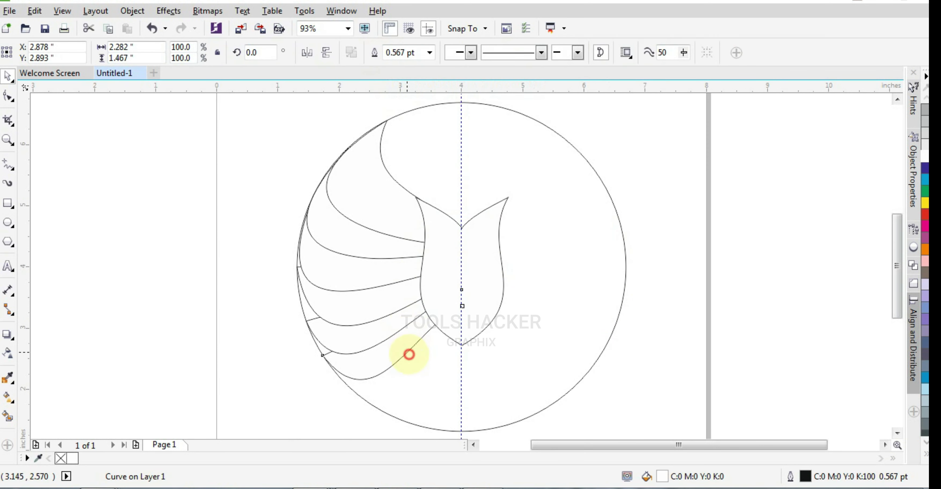
pyautogui.click(326, 373)
pyautogui.click(368, 371)
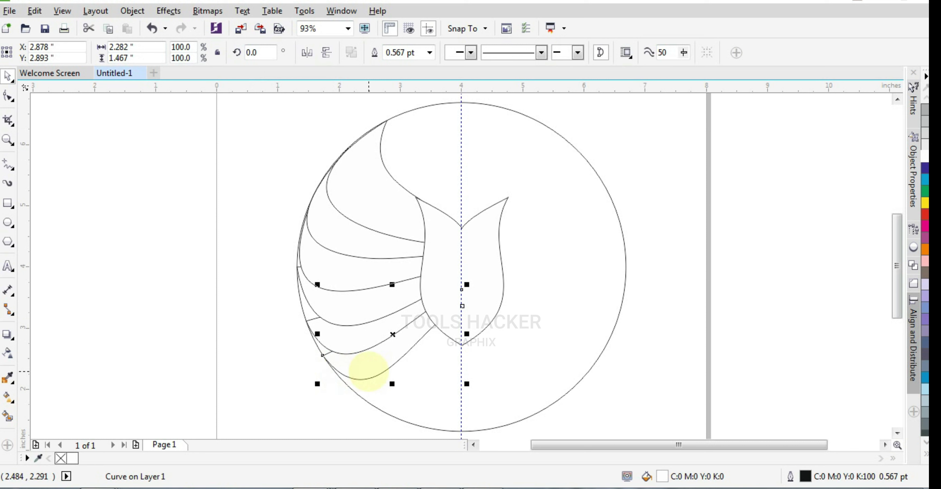
pyautogui.click(8, 398)
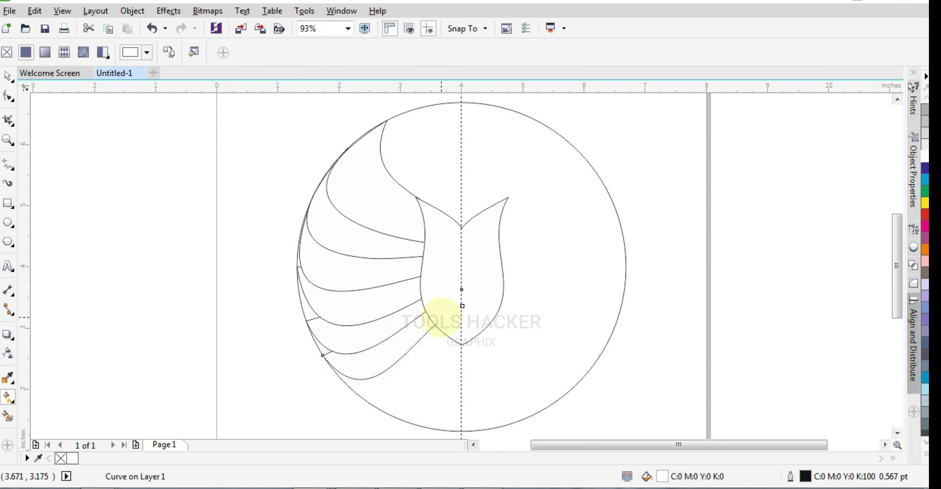
pyautogui.moveTo(343, 370); pyautogui.dragTo(334, 368)
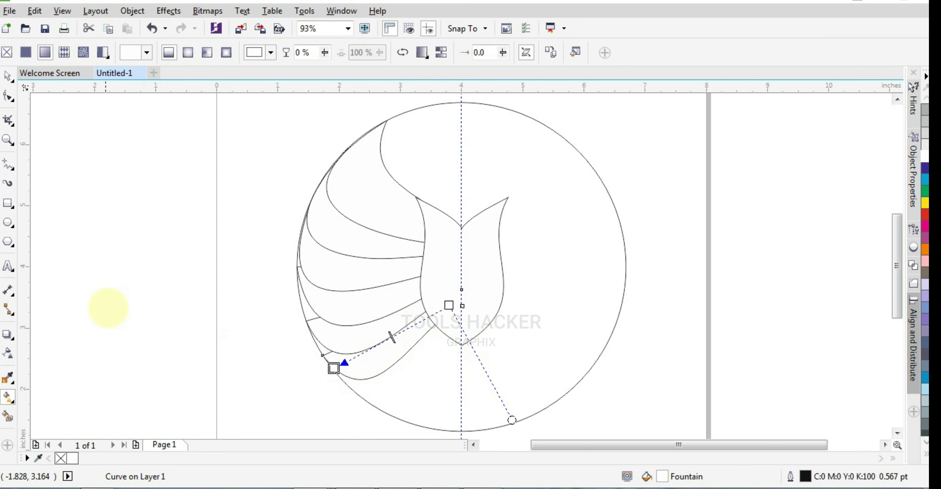
# Step: Recolour the lowest feather's gradient to run from cyan to blue
pyautogui.click(8, 76)
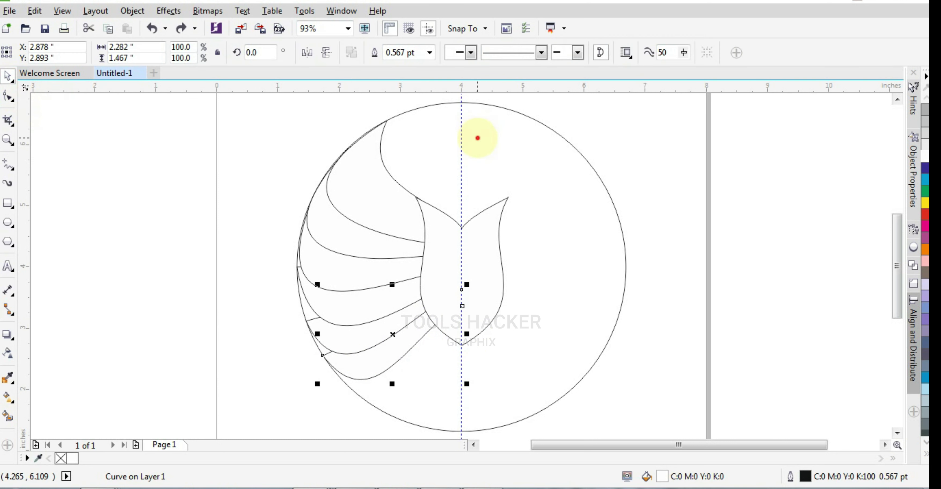
pyautogui.click(478, 138)
pyautogui.click(344, 381)
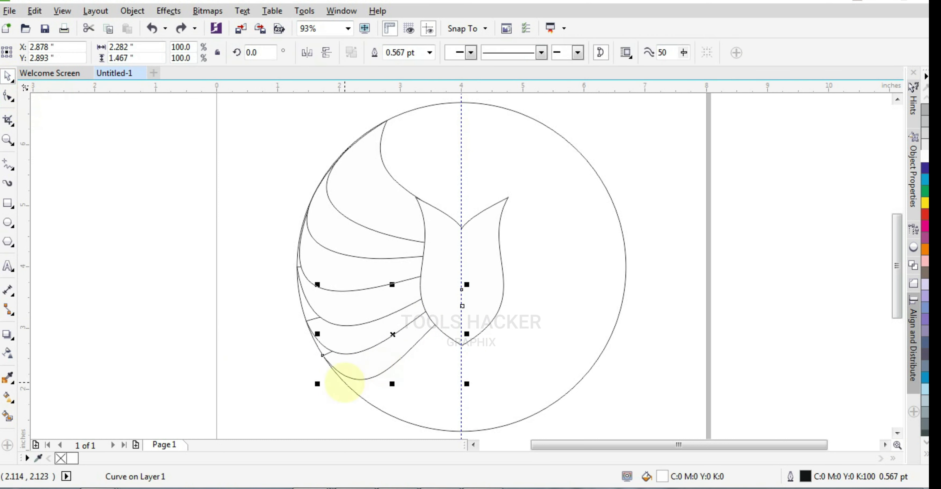
pyautogui.click(7, 399)
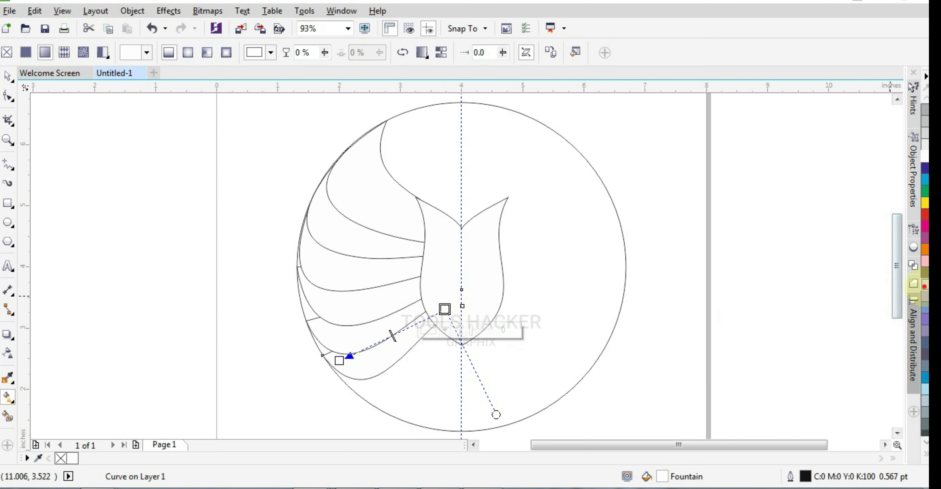
pyautogui.click(925, 283)
pyautogui.click(339, 360)
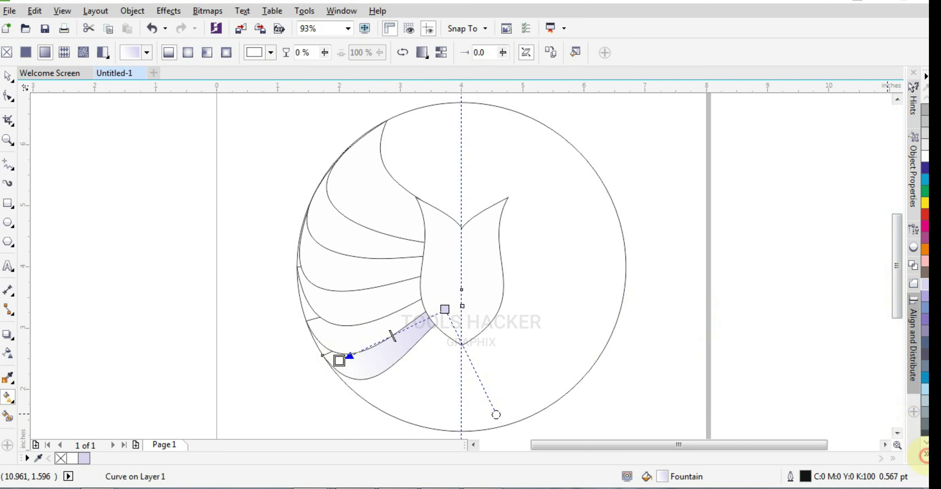
pyautogui.click(926, 453)
pyautogui.click(891, 221)
pyautogui.click(444, 309)
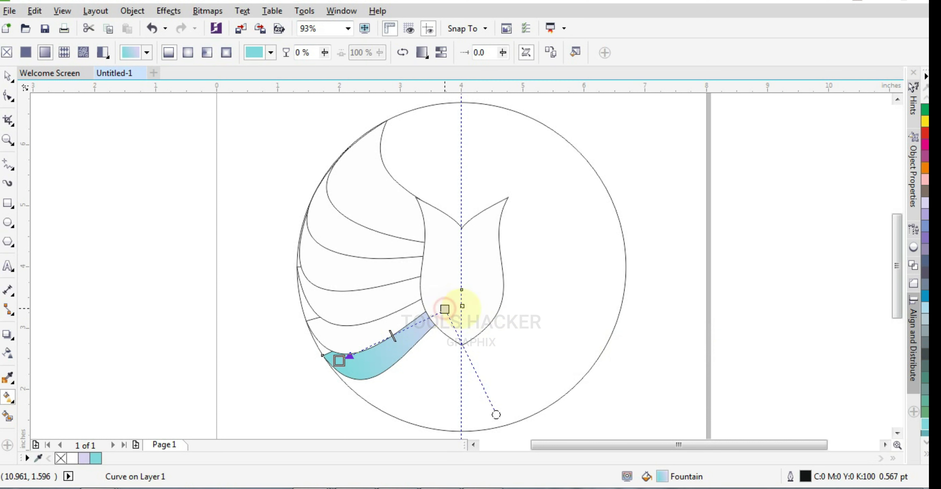
pyautogui.click(924, 295)
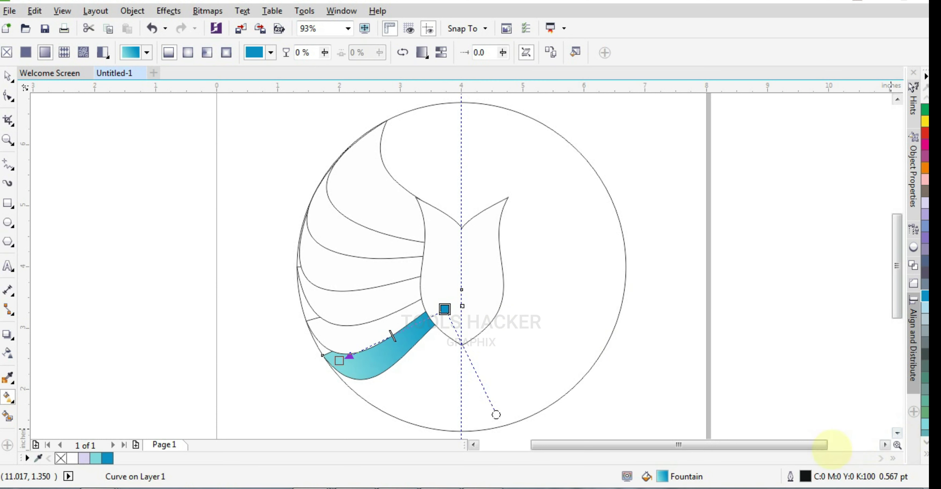
# Step: Give the stripe above a yellow-green-to-green linear gradient
pyautogui.click(368, 334)
pyautogui.moveTo(446, 293); pyautogui.dragTo(324, 328)
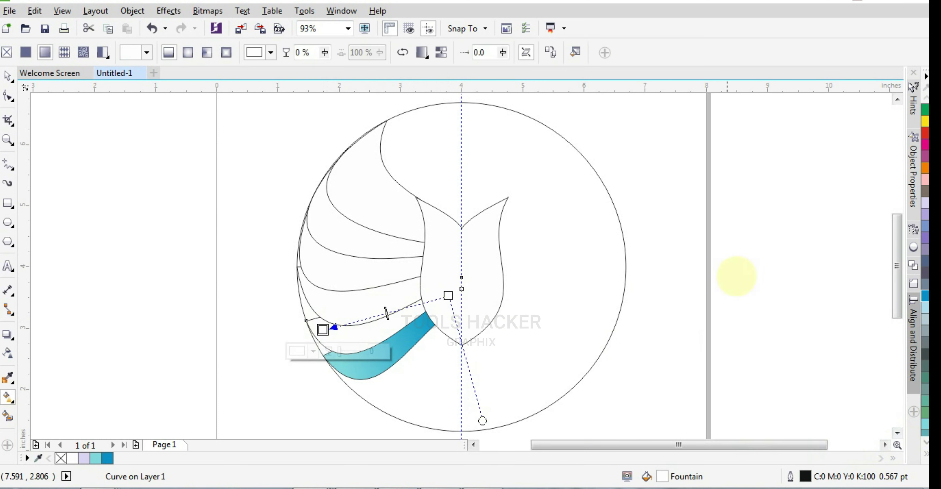
pyautogui.click(926, 455)
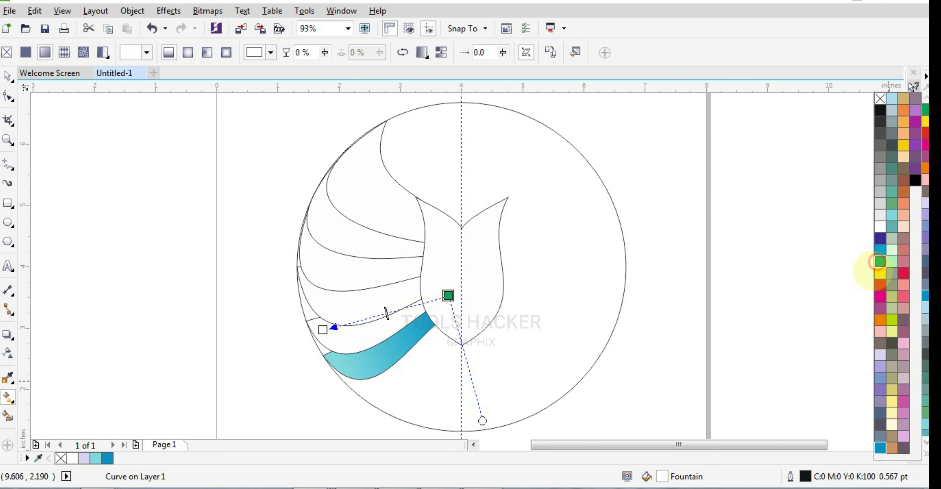
pyautogui.click(323, 329)
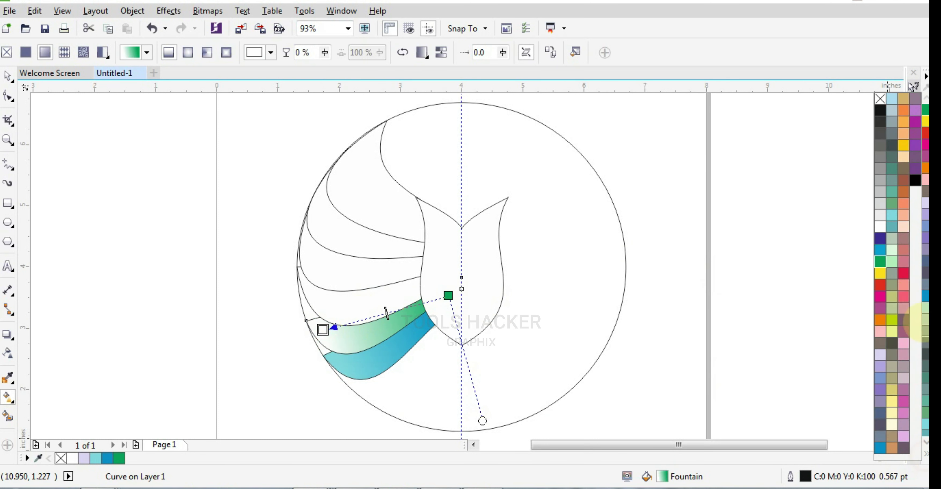
pyautogui.click(891, 320)
# Step: Give the next stripe up an orange-to-red gradient
pyautogui.click(409, 279)
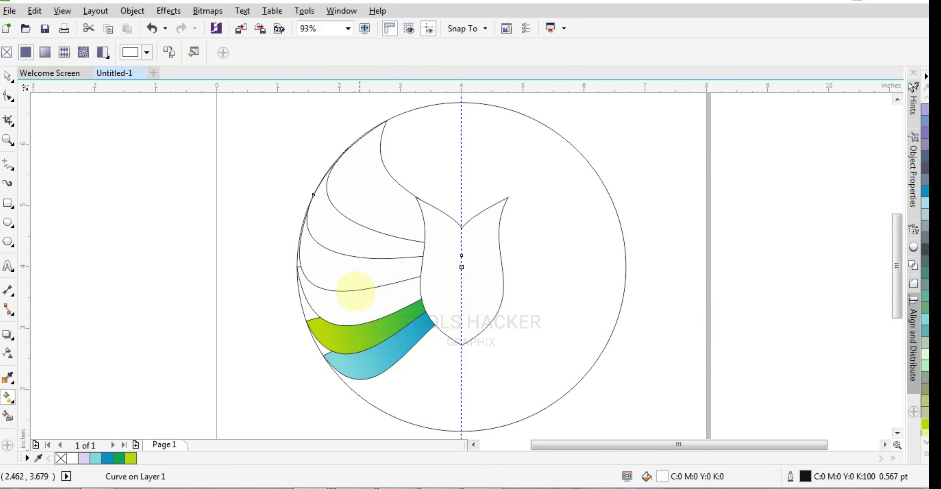
pyautogui.moveTo(453, 287); pyautogui.dragTo(324, 298)
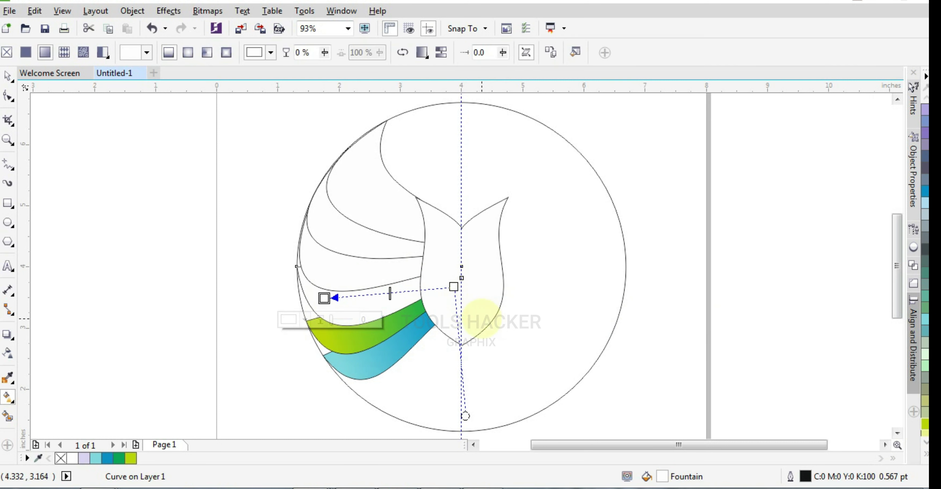
pyautogui.click(926, 453)
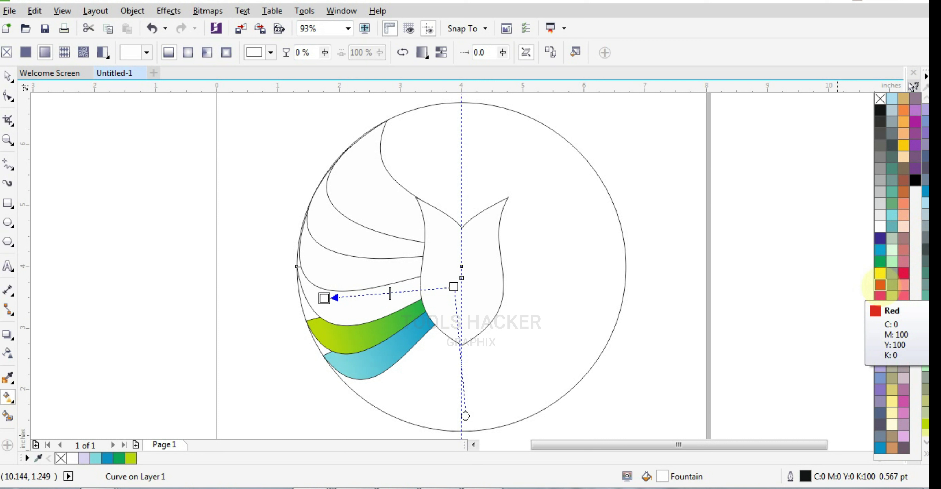
pyautogui.click(880, 285)
pyautogui.click(453, 287)
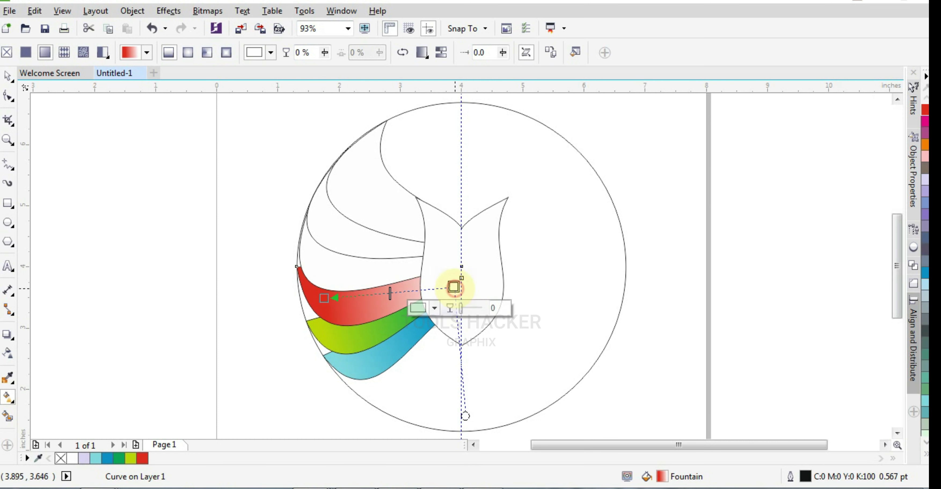
pyautogui.click(880, 285)
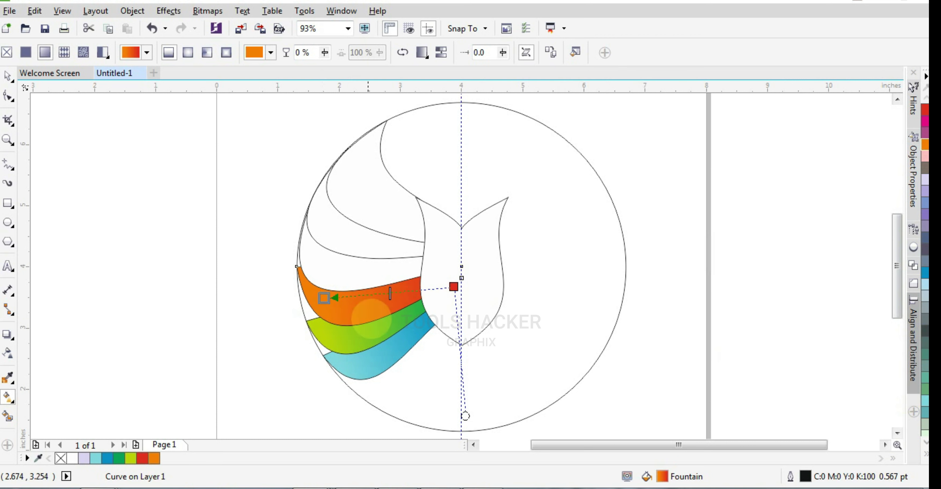
pyautogui.click(368, 265)
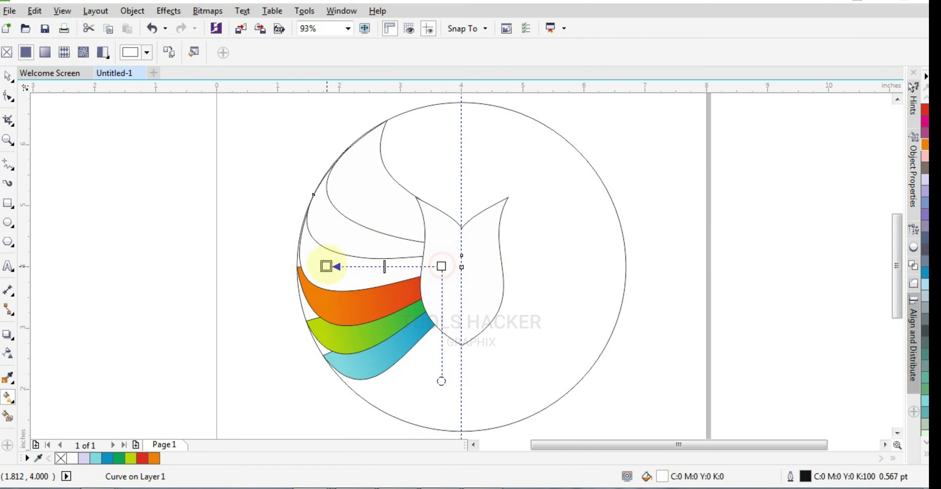
# Step: Give the next stripe a magenta-to-dark purple gradient, setting the purple in Edit Fill
pyautogui.moveTo(326, 265); pyautogui.dragTo(323, 258)
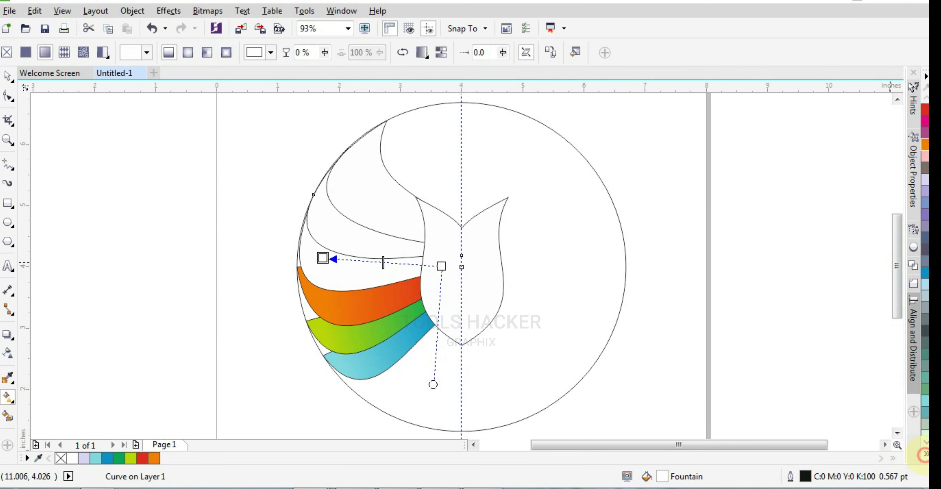
pyautogui.click(923, 454)
pyautogui.click(880, 296)
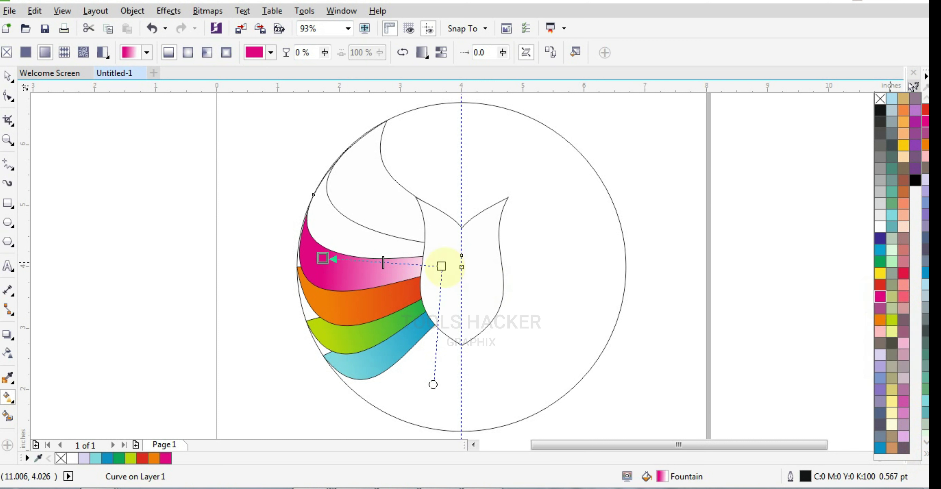
pyautogui.click(441, 266)
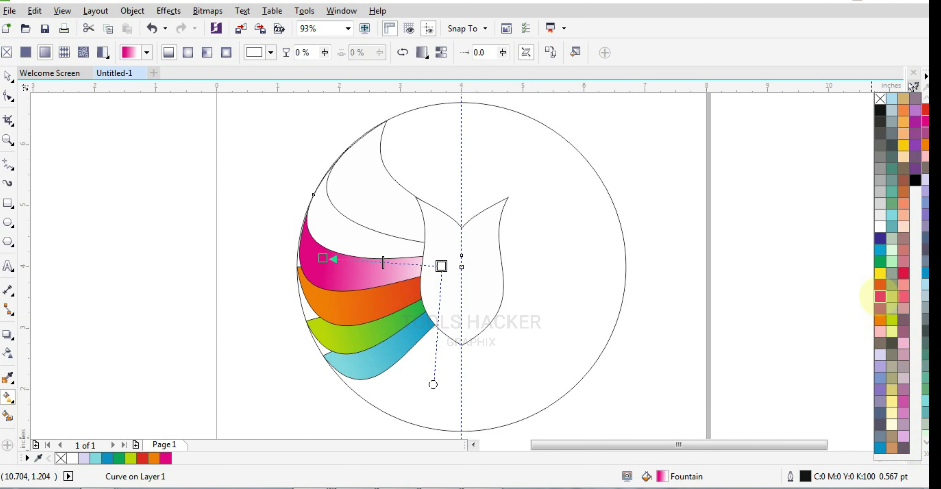
pyautogui.click(880, 296)
pyautogui.doubleClick(661, 476)
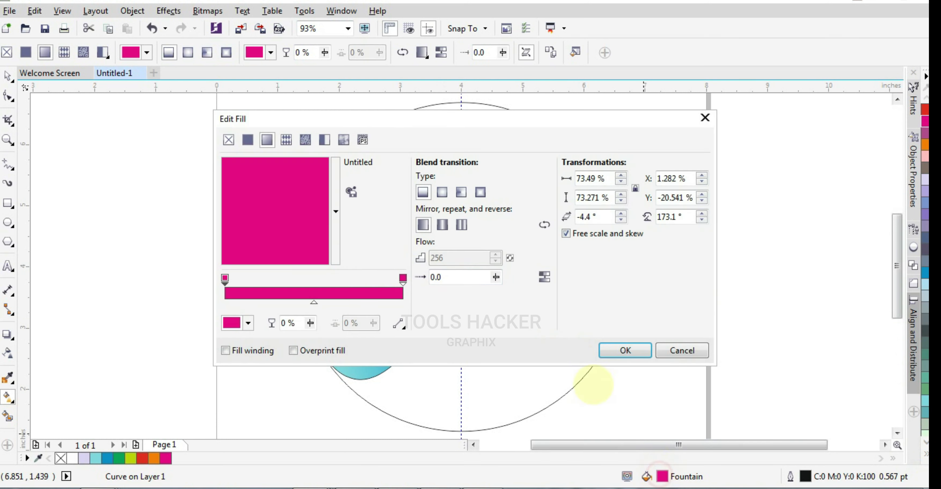
pyautogui.click(248, 323)
pyautogui.click(288, 259)
pyautogui.click(357, 119)
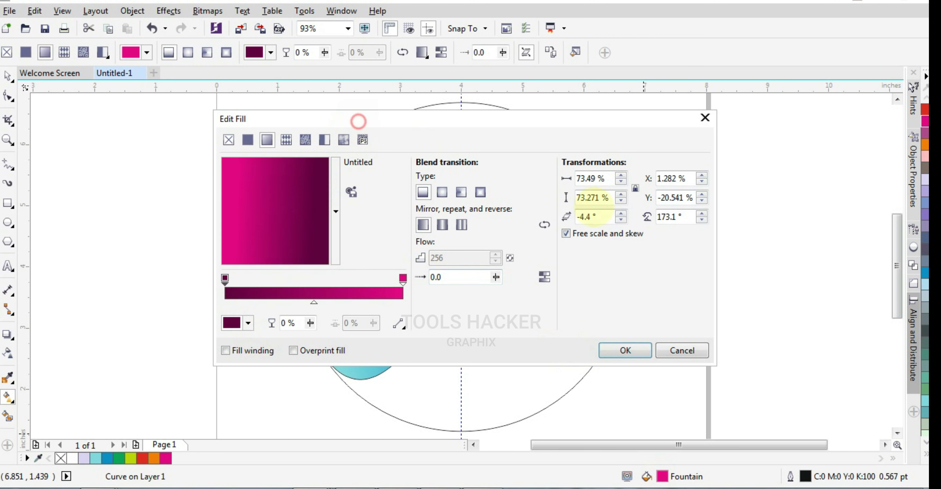
pyautogui.click(607, 350)
pyautogui.click(399, 231)
# Step: Give the band above a light lavender-to-purple gradient
pyautogui.click(371, 245)
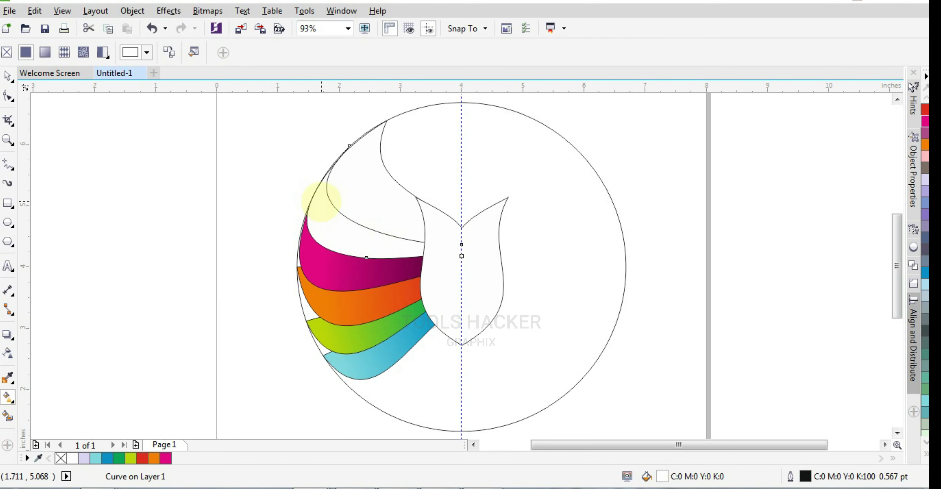
pyautogui.moveTo(322, 200); pyautogui.dragTo(414, 256)
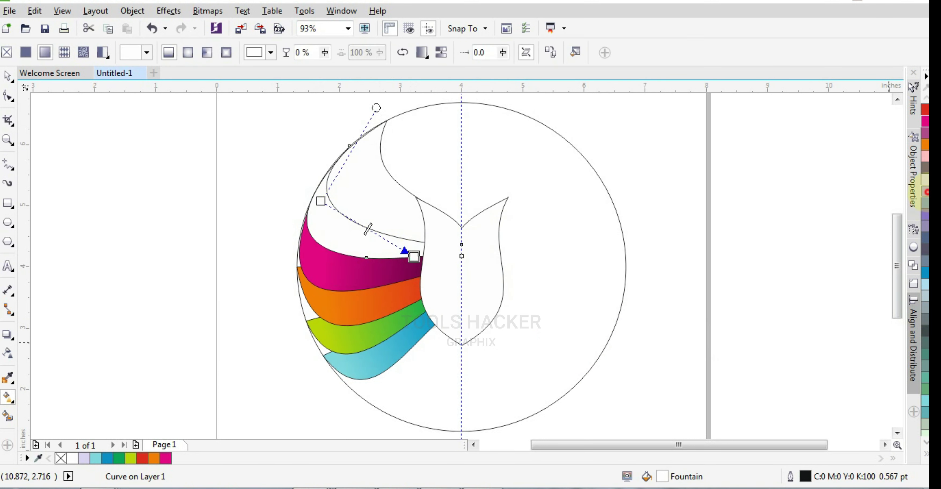
pyautogui.moveTo(925, 190); pyautogui.dragTo(383, 223)
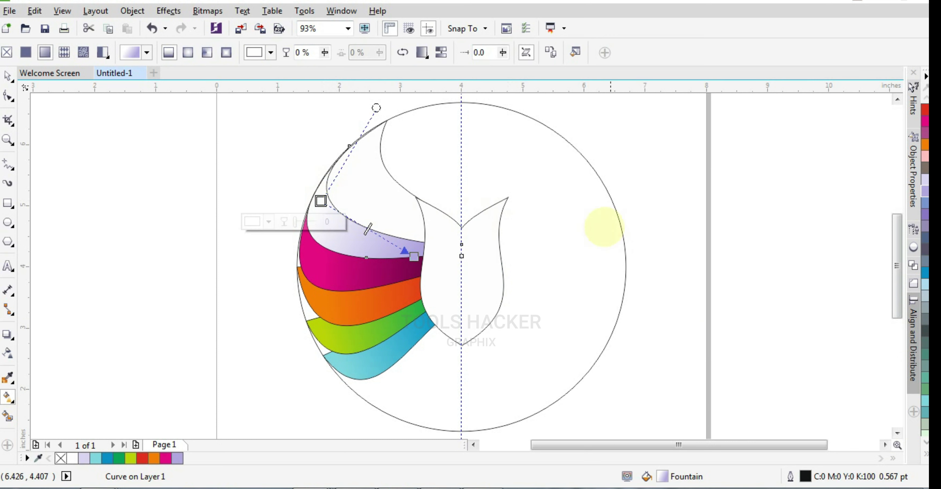
pyautogui.click(414, 256)
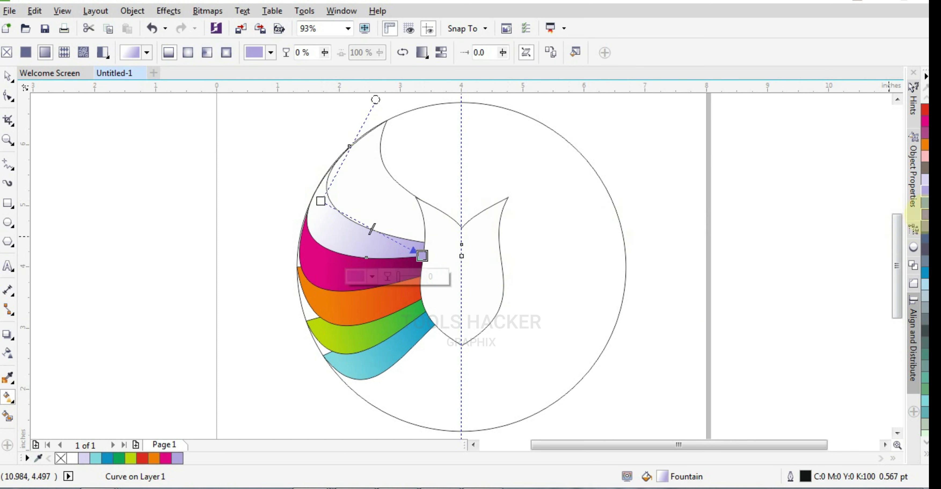
pyautogui.click(321, 201)
pyautogui.click(924, 185)
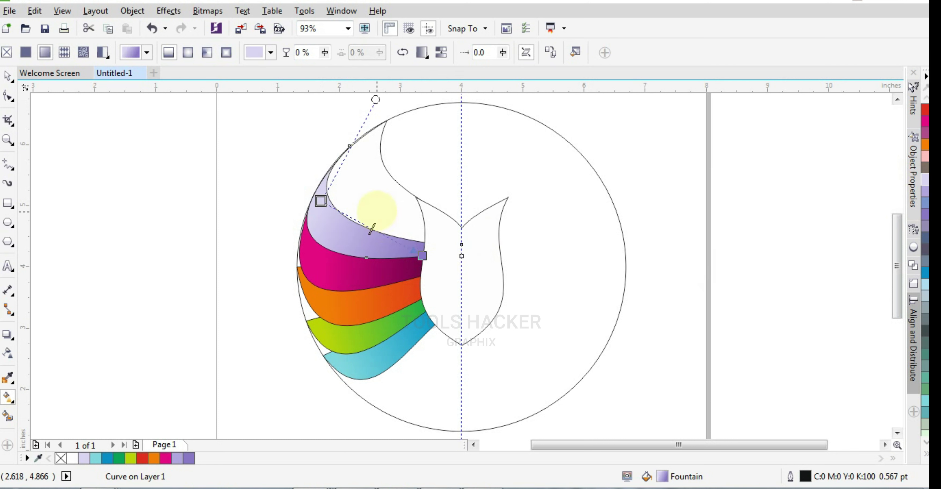
# Step: Fill the top wing stripe with solid yellow
pyautogui.click(374, 151)
pyautogui.moveTo(406, 225); pyautogui.dragTo(436, 242)
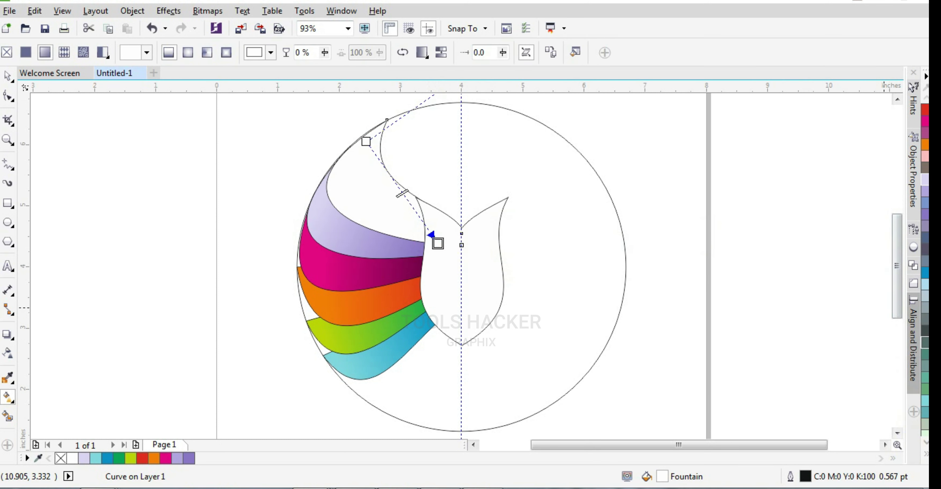
pyautogui.click(925, 441)
pyautogui.click(903, 145)
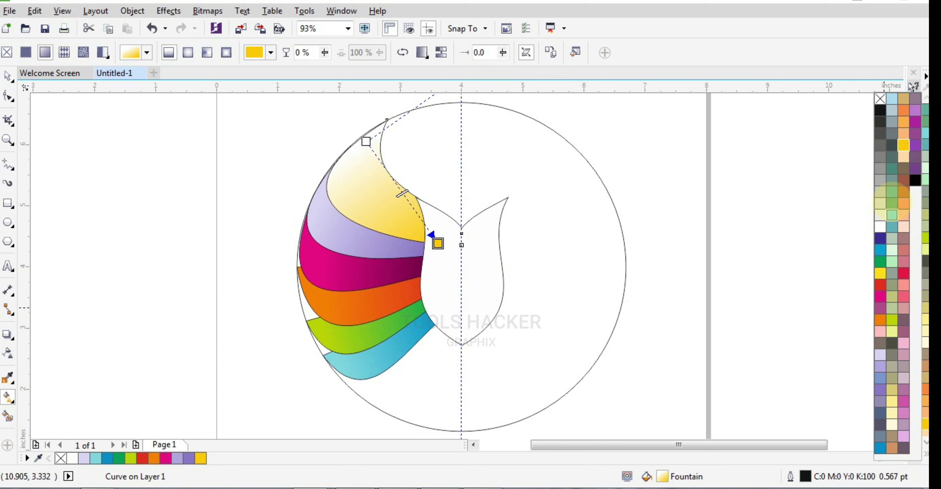
pyautogui.click(365, 140)
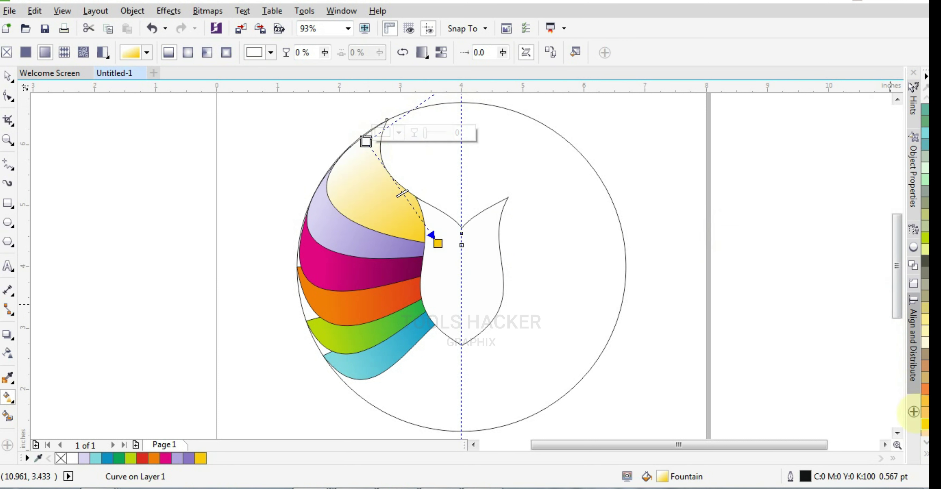
pyautogui.click(925, 454)
pyautogui.click(879, 271)
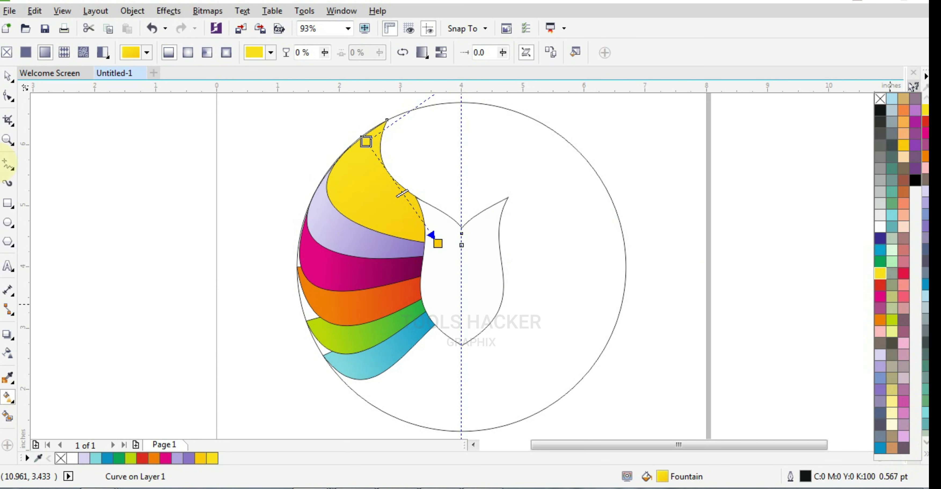
pyautogui.click(7, 76)
pyautogui.click(441, 266)
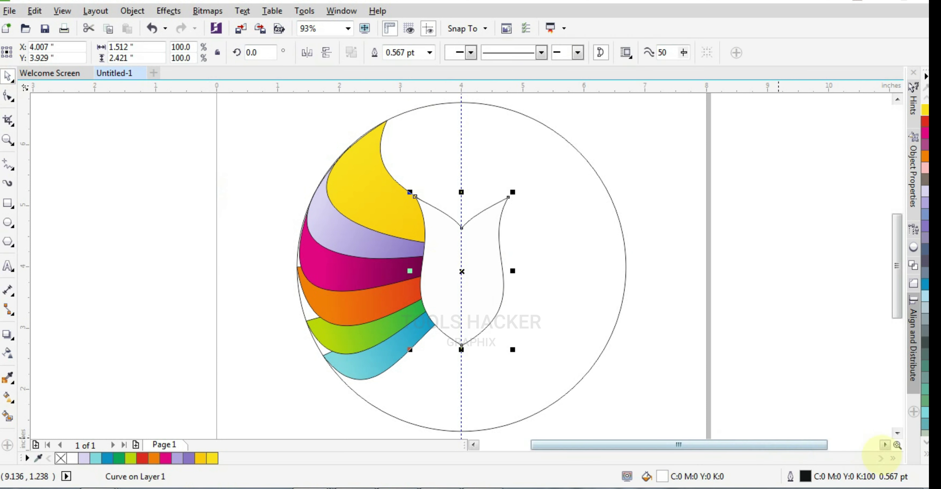
pyautogui.click(8, 396)
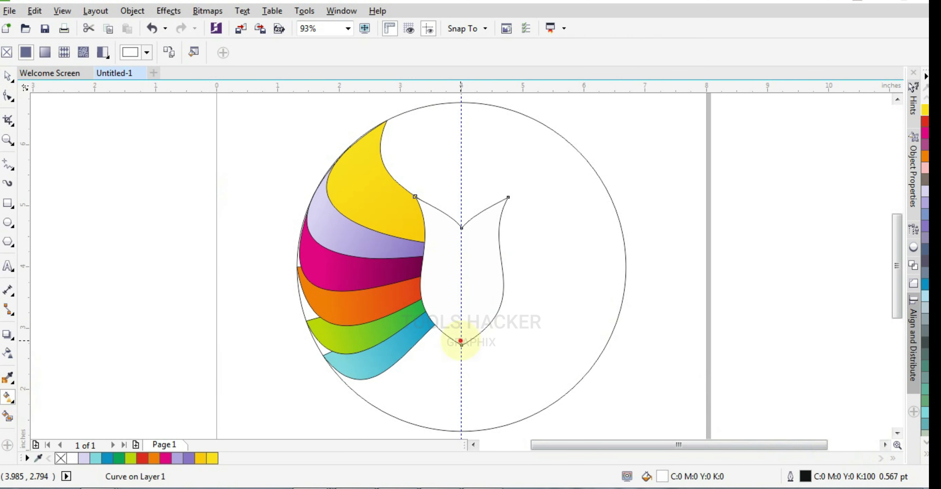
# Step: Lay a vertical fountain fill on the tulip body, yellow at top and orange at bottom
pyautogui.moveTo(462, 345); pyautogui.dragTo(462, 227)
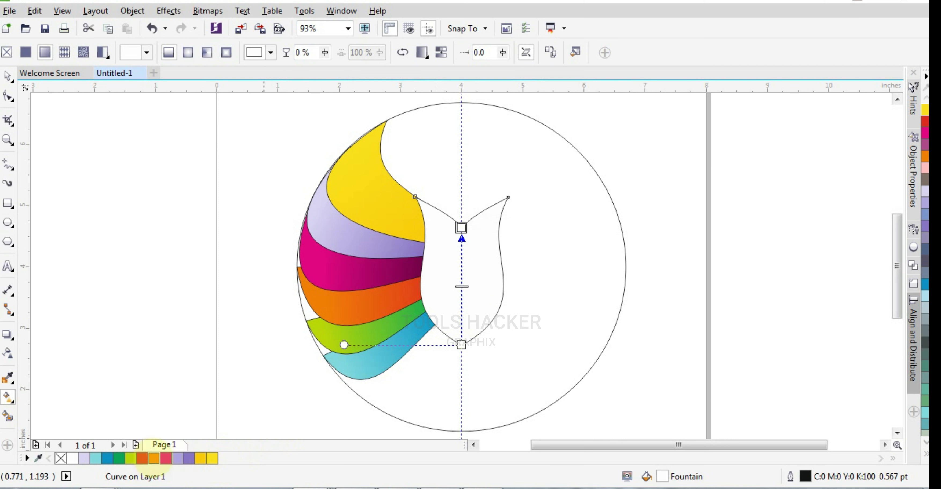
pyautogui.click(154, 457)
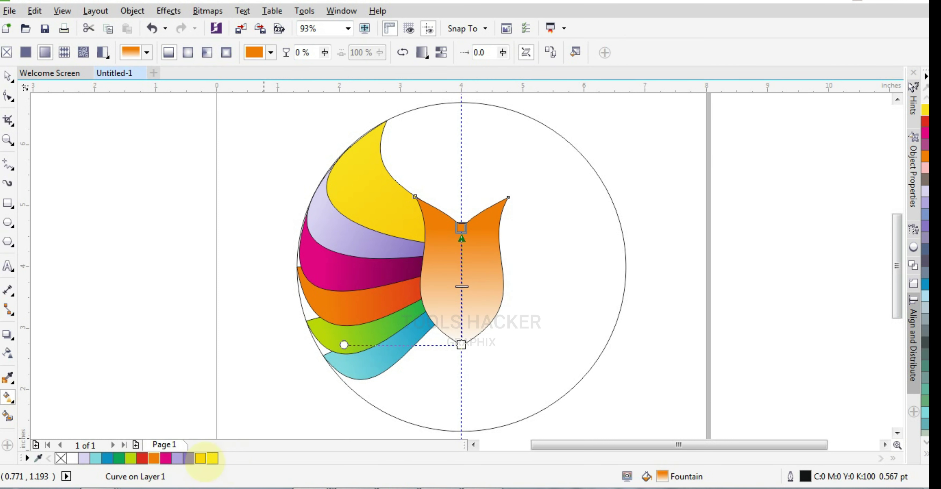
pyautogui.click(200, 458)
pyautogui.click(461, 345)
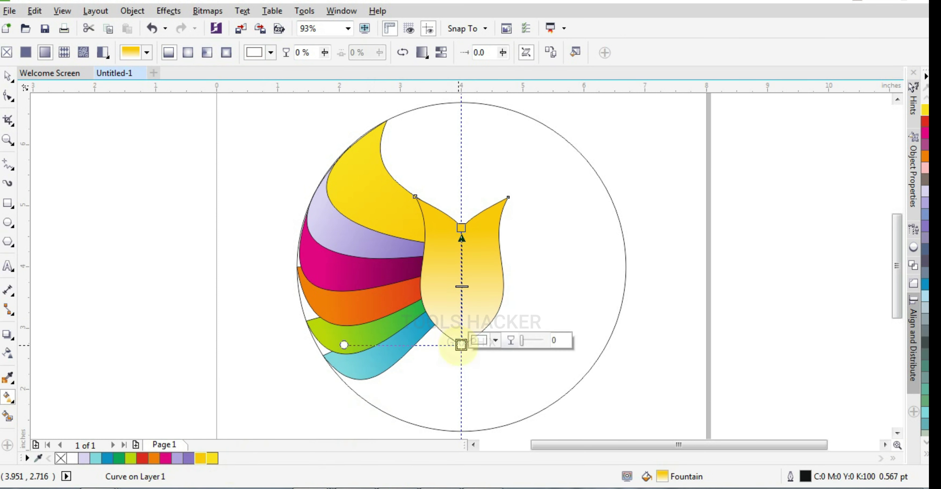
pyautogui.click(154, 458)
pyautogui.click(7, 75)
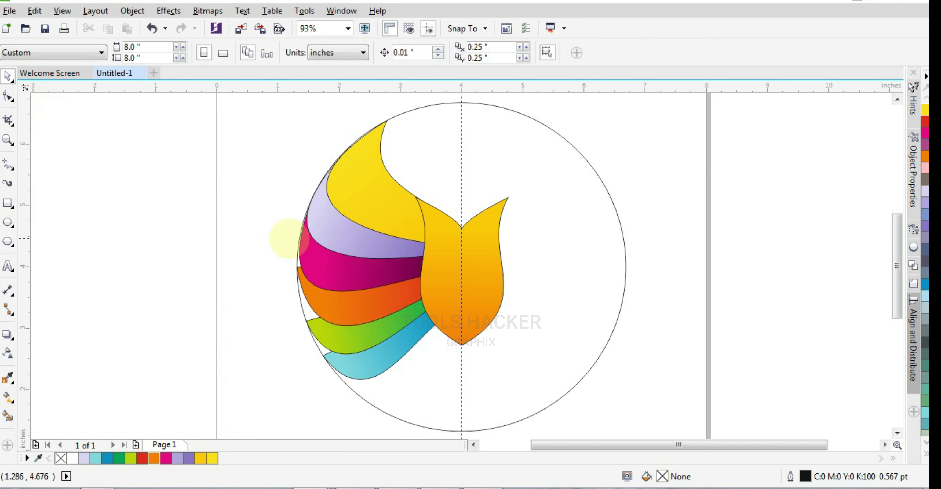
pyautogui.click(283, 235)
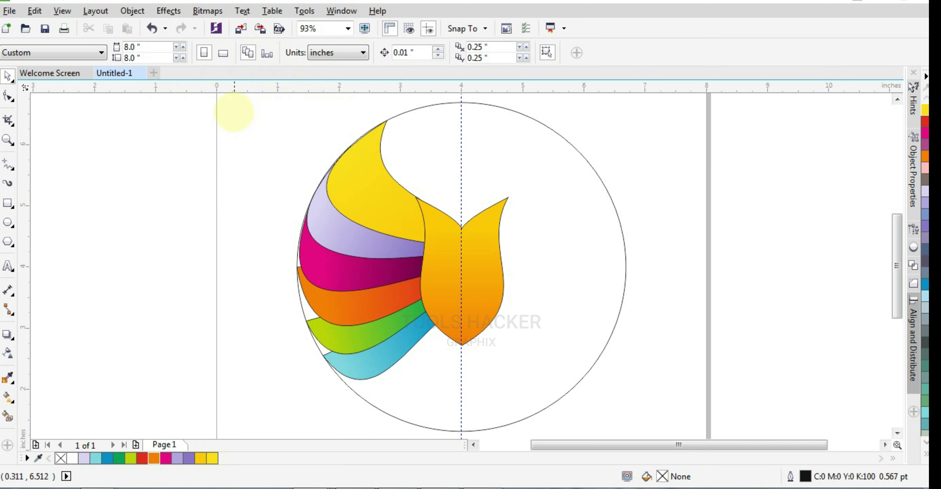
# Step: Draw a tall narrow rectangle below the body and round its bottom corners
pyautogui.moveTo(233, 111); pyautogui.dragTo(468, 401)
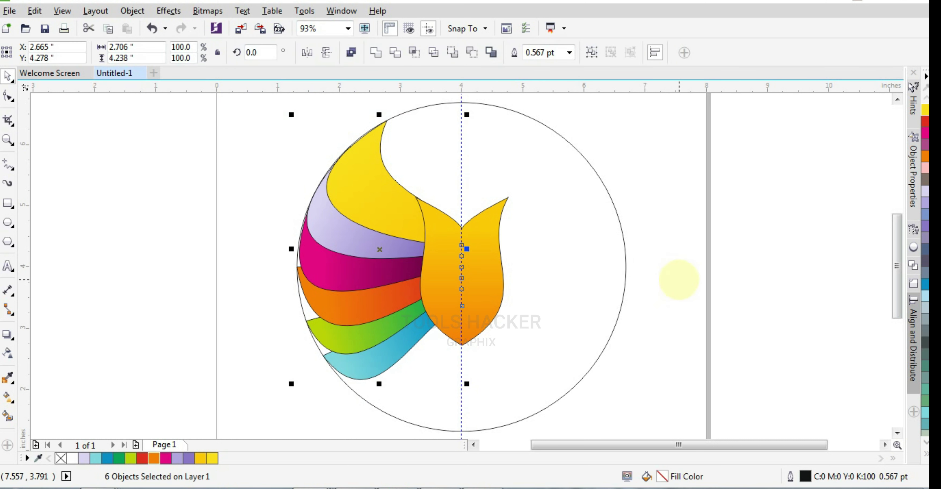
pyautogui.click(680, 280)
pyautogui.click(6, 140)
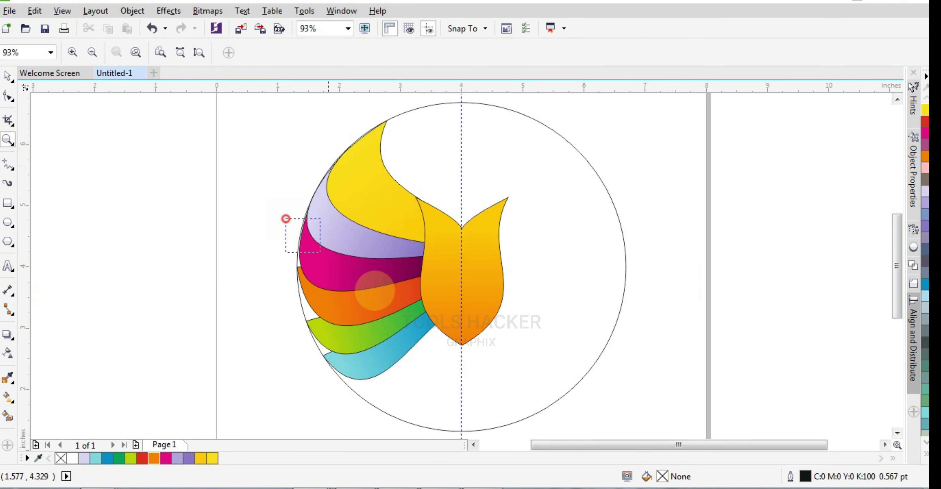
pyautogui.click(453, 347)
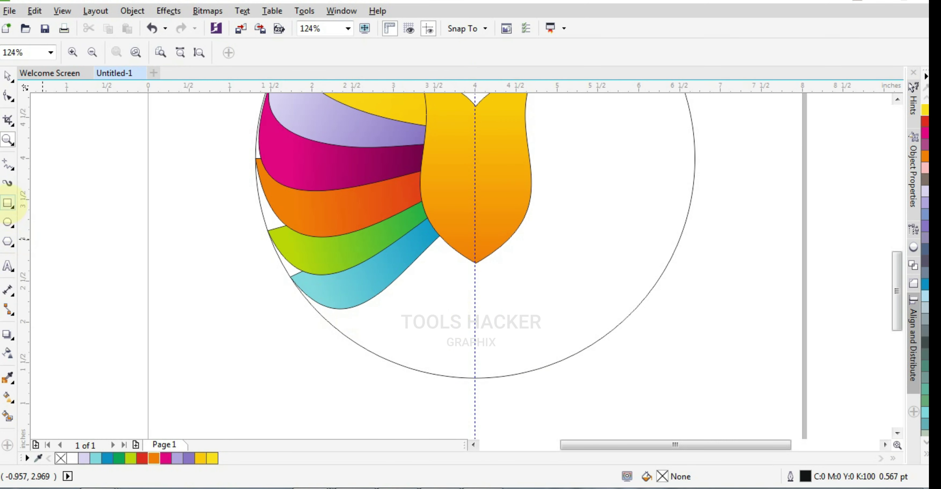
pyautogui.click(8, 203)
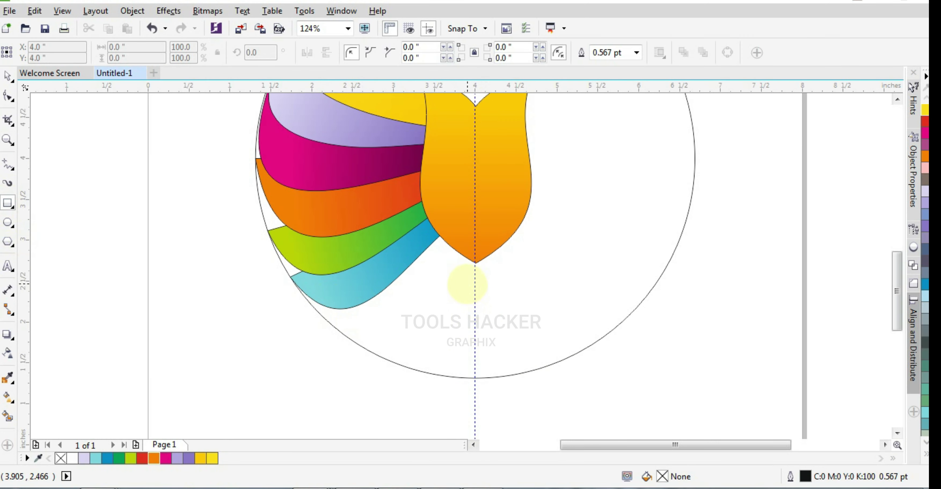
pyautogui.moveTo(469, 284); pyautogui.dragTo(489, 377)
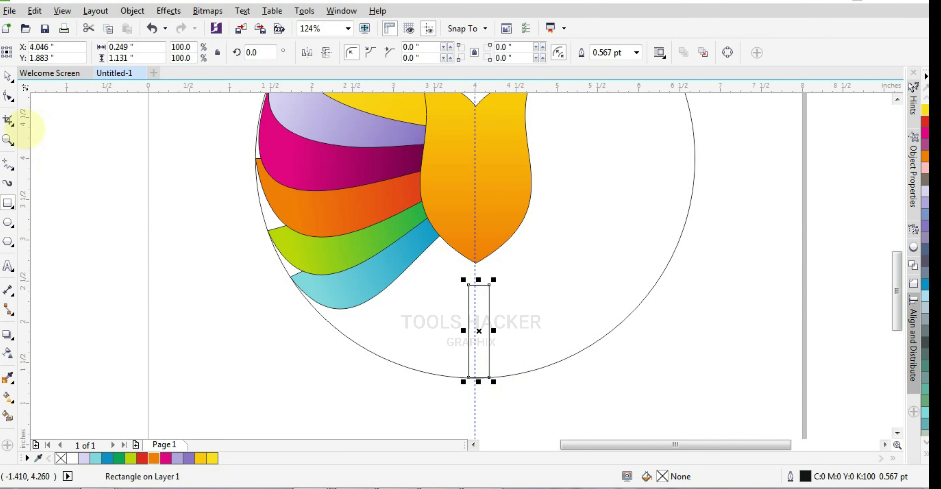
pyautogui.click(8, 96)
pyautogui.moveTo(470, 379); pyautogui.dragTo(470, 370)
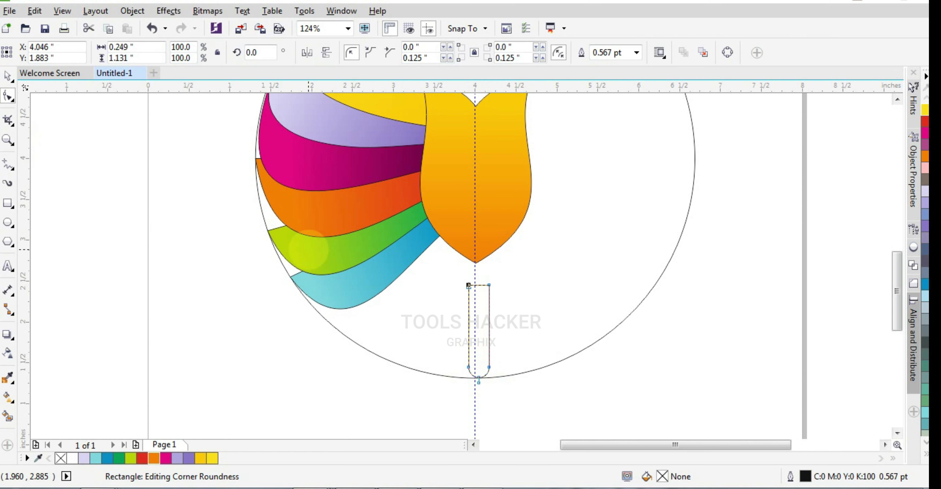
# Step: Convert the rectangle to curves and pull its top nodes inward into a 0.25 × 1.131-inch tapered stem
pyautogui.hotkey('ctrl', 'q')
pyautogui.press('space')
pyautogui.keyDown('shift'); pyautogui.click(563, 308); pyautogui.keyUp('shift')
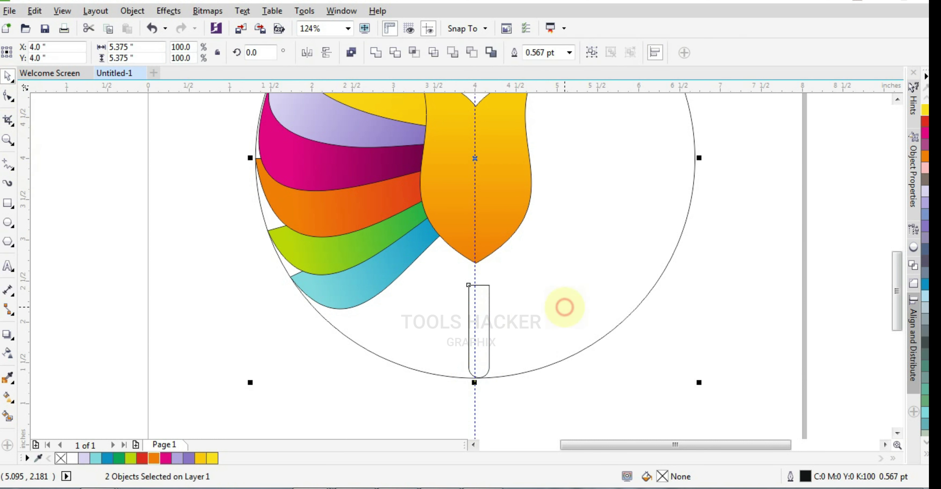
pyautogui.click(466, 305)
pyautogui.scroll(2, 474, 298)
pyautogui.click(9, 96)
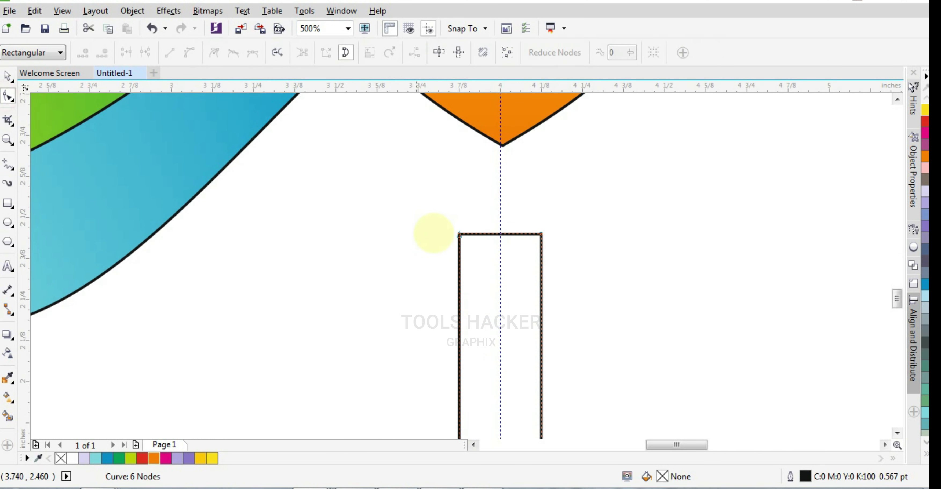
pyautogui.moveTo(459, 234); pyautogui.dragTo(477, 234)
pyautogui.moveTo(542, 234); pyautogui.dragTo(524, 234)
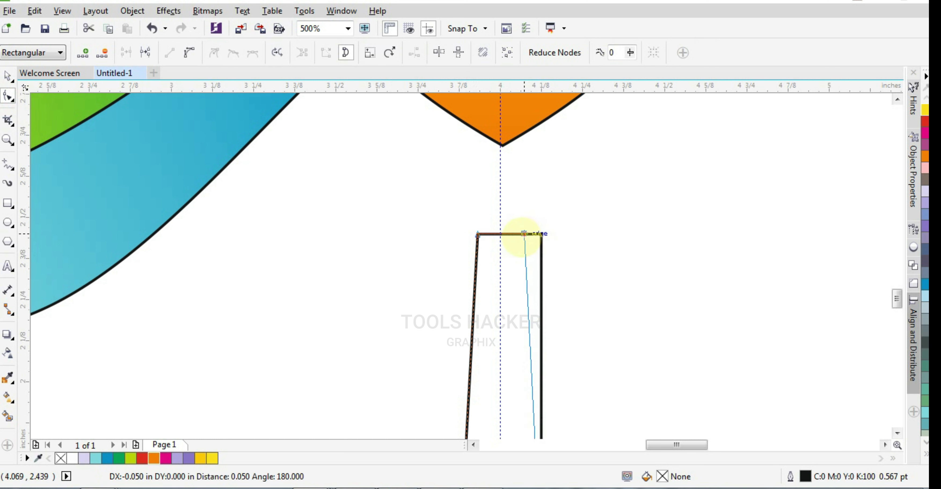
pyautogui.press('space')
pyautogui.scroll(-3, 518, 384)
pyautogui.scroll(-2, 521, 384)
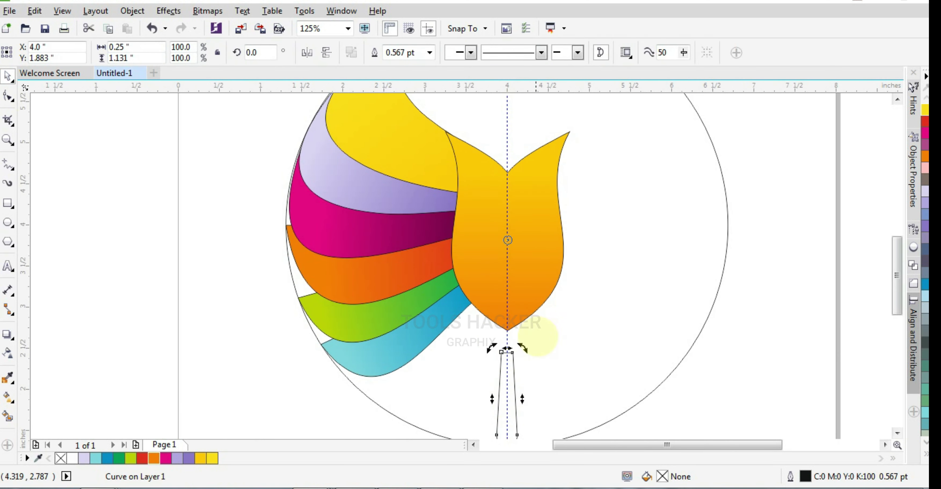
# Step: Fan the tail feather into five rotated copies angled left and right
pyautogui.moveTo(893, 299); pyautogui.dragTo(891, 313)
pyautogui.click(515, 365)
pyautogui.moveTo(522, 387); pyautogui.dragTo(490, 407)
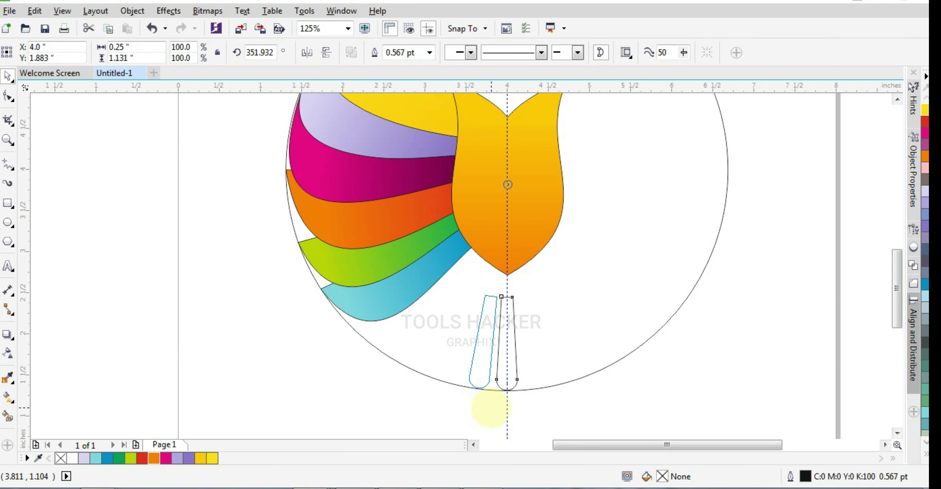
pyautogui.rightClick(489, 408)
pyautogui.hotkey('ctrl', 'r')
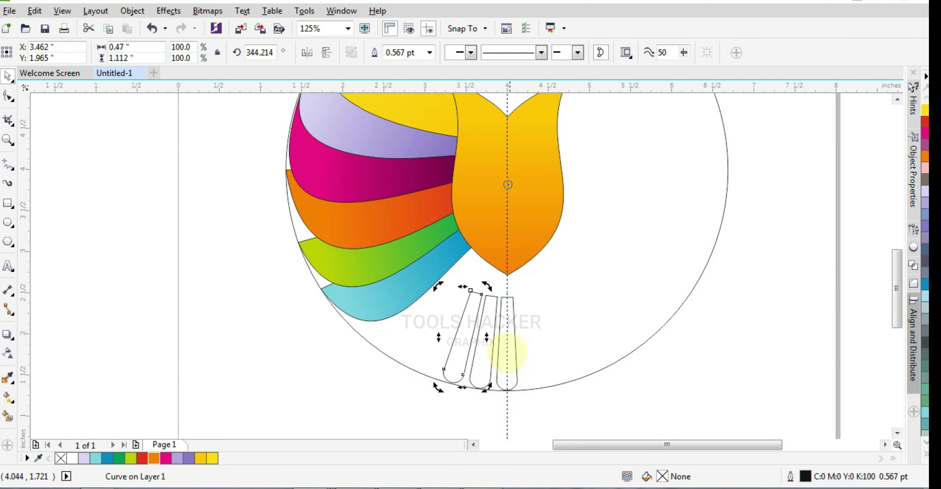
pyautogui.click(513, 342)
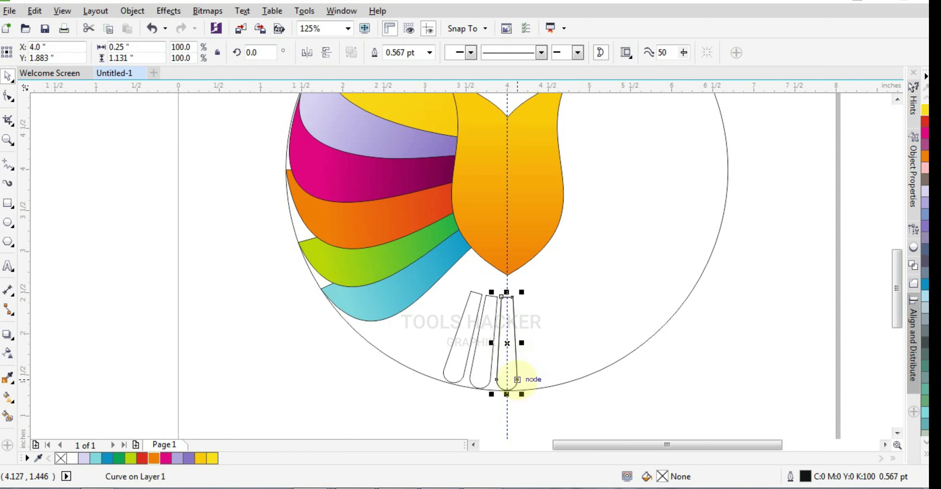
pyautogui.moveTo(522, 394); pyautogui.dragTo(552, 399)
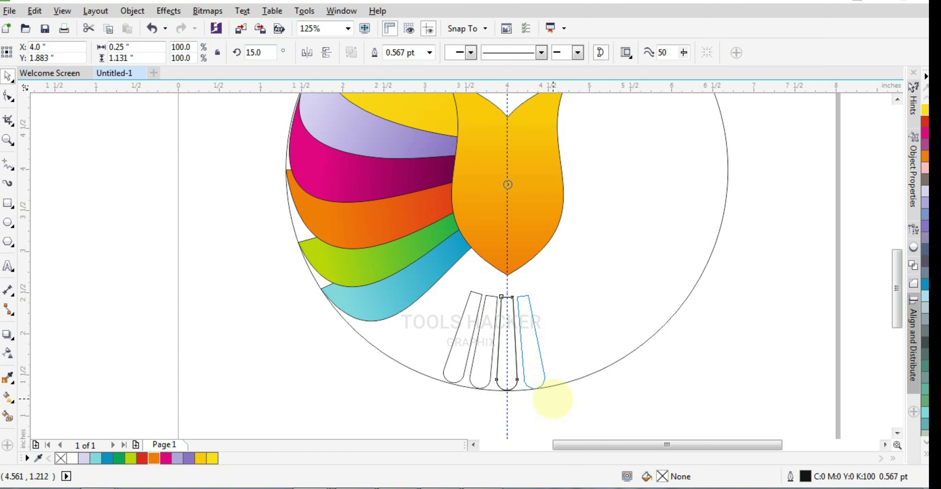
pyautogui.hotkey('ctrl', 'r')
pyautogui.click(566, 415)
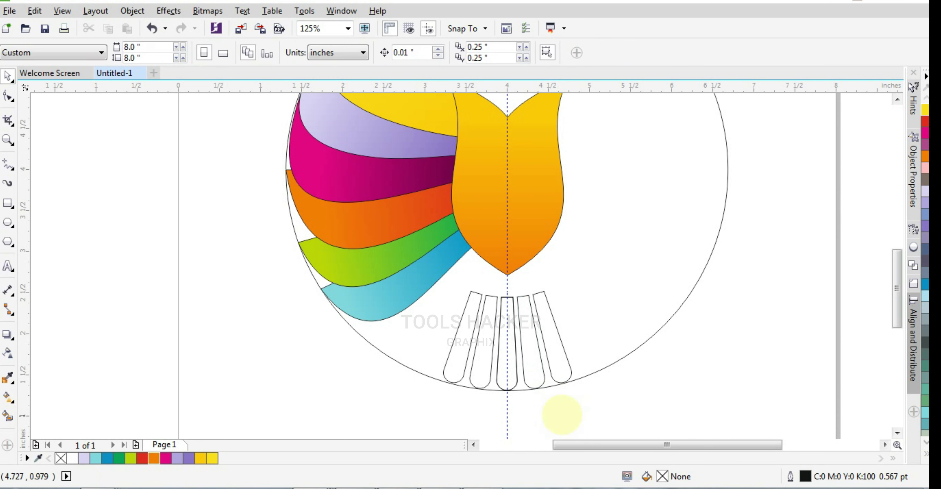
# Step: Give the leftmost tail feather a Sky Blue gradient and copy it to the other feathers
pyautogui.scroll(2, 557, 414)
pyautogui.scroll(-2, 527, 395)
pyautogui.click(440, 326)
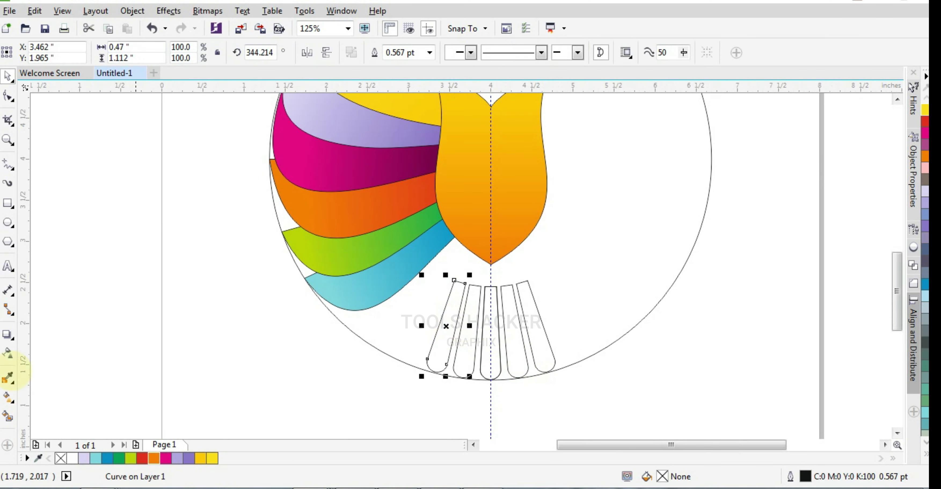
pyautogui.click(107, 458)
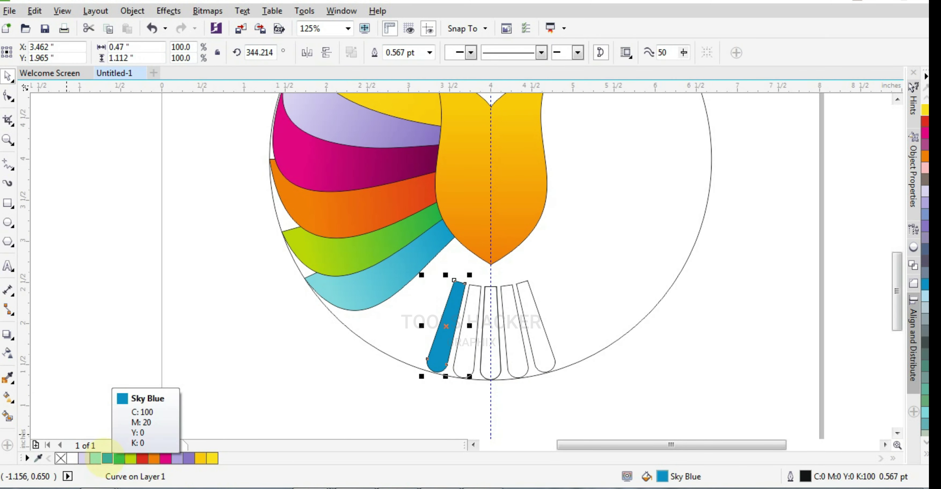
pyautogui.click(9, 396)
pyautogui.moveTo(464, 283); pyautogui.dragTo(437, 360)
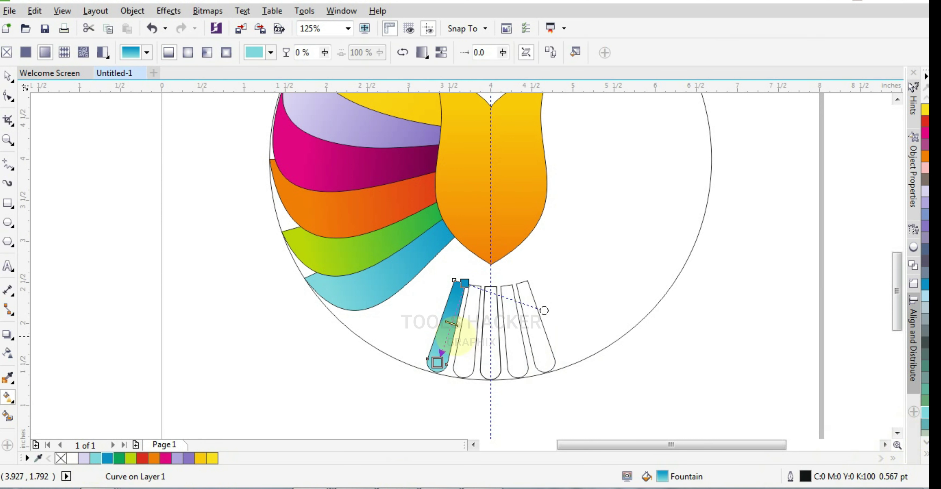
pyautogui.click(464, 328)
pyautogui.click(7, 77)
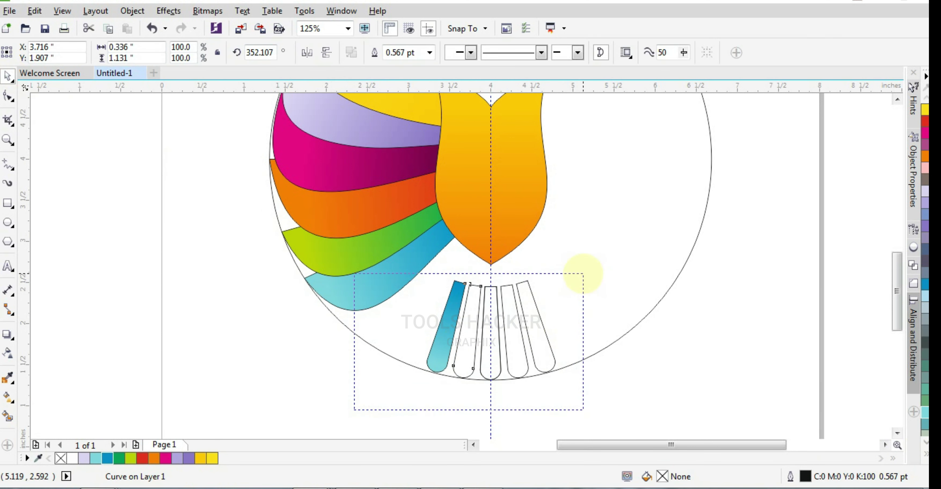
pyautogui.moveTo(357, 409); pyautogui.dragTo(584, 269)
pyautogui.click(508, 377)
pyautogui.scroll(-1, 509, 374)
# Step: Mirror the six-shape wing horizontally and nudge it right beside the body
pyautogui.scroll(-1, 509, 374)
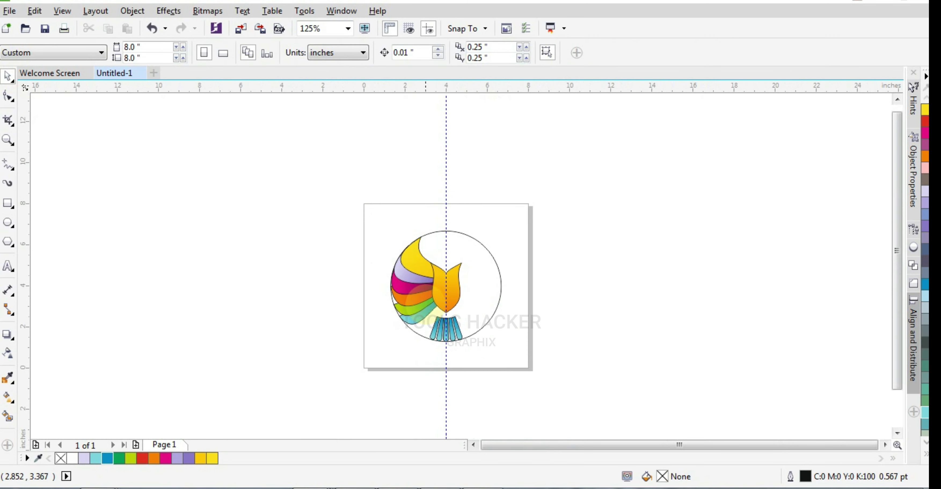
pyautogui.moveTo(329, 191)
pyautogui.mouseDown()
pyautogui.moveTo(450, 324)
pyautogui.moveTo(460, 321)
pyautogui.mouseUp()
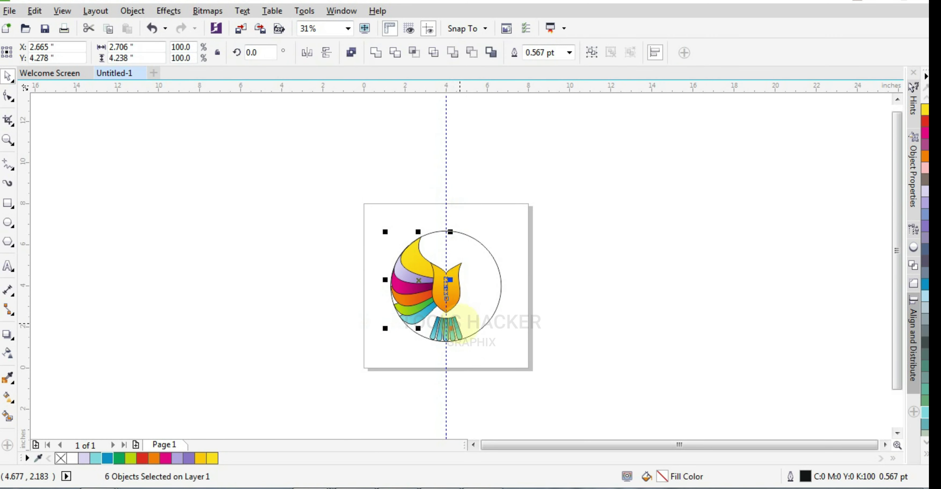
pyautogui.click(307, 52)
pyautogui.scroll(1, 466, 289)
pyautogui.scroll(1, 466, 288)
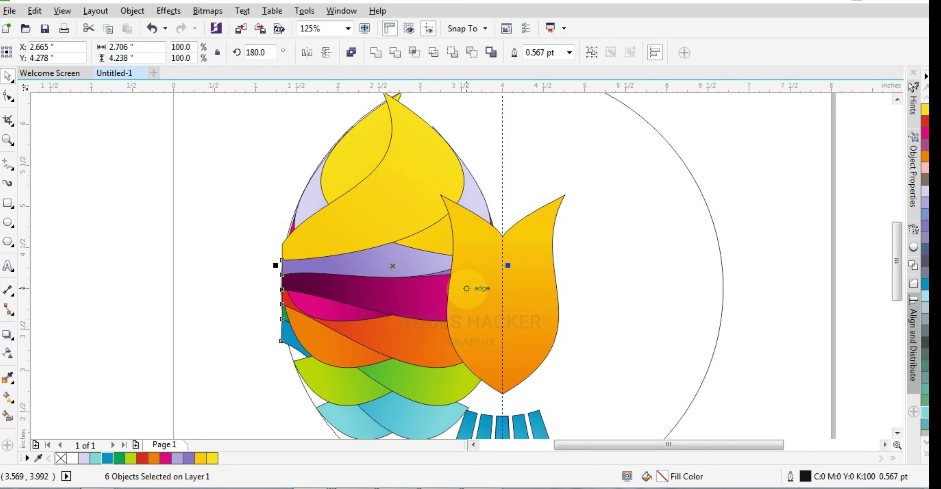
pyautogui.press('Right')
pyautogui.press('Right')
pyautogui.press('Right')
pyautogui.press('Right')
pyautogui.press('Right')
pyautogui.press('Right')
pyautogui.press('Right')
pyautogui.press('Right')
pyautogui.press('Right')
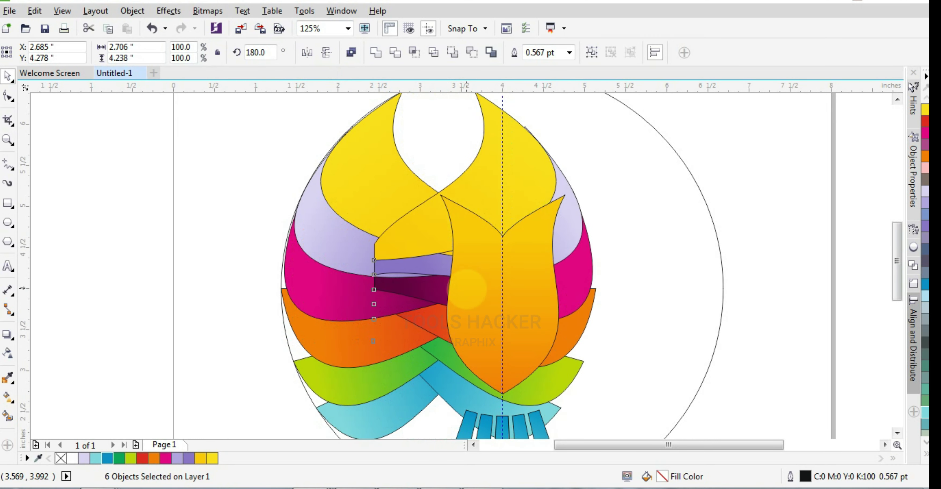
pyautogui.press('Right')
pyautogui.press('Right')
pyautogui.press('Right')
pyautogui.press('Right')
pyautogui.press('Right')
pyautogui.press('Right')
pyautogui.press('Right')
pyautogui.press('Right')
pyautogui.press('Right')
pyautogui.press('Right')
pyautogui.press('Right')
pyautogui.press('Right')
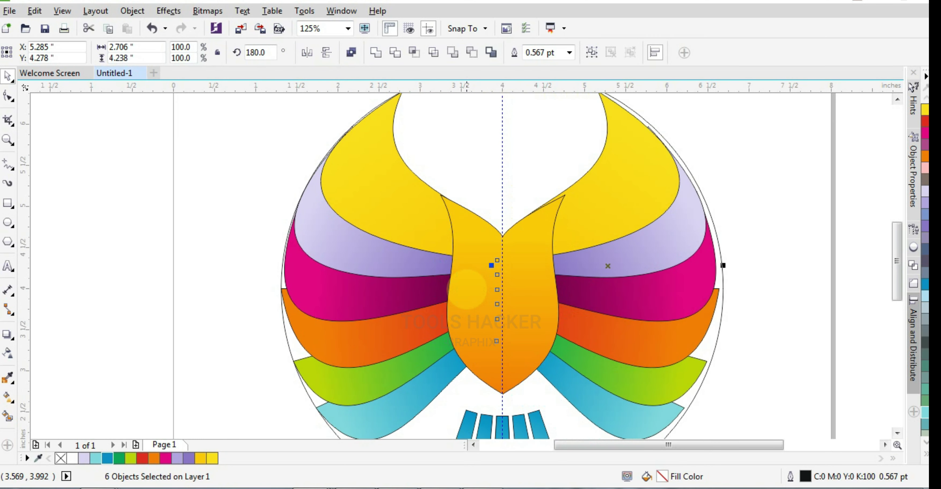
pyautogui.press('Right')
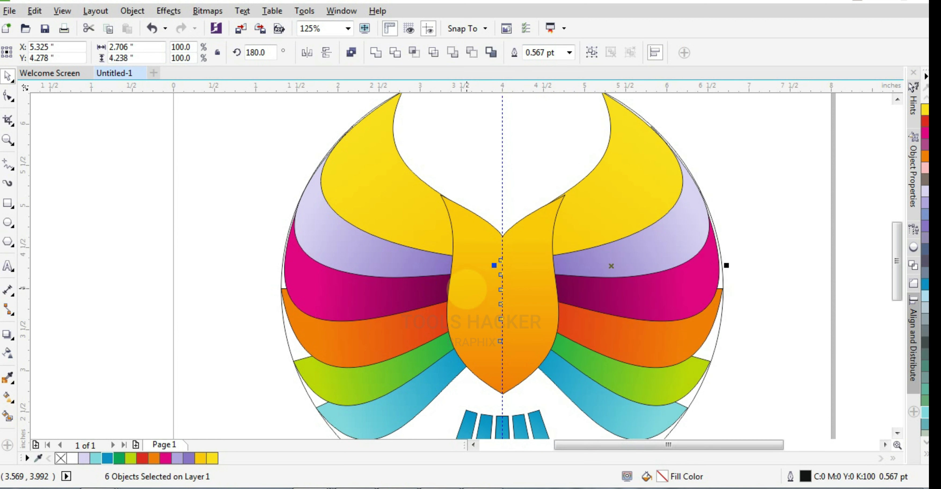
# Step: Delete the outer circle and remove outlines from all 19 bird shapes
pyautogui.scroll(-2, 515, 325)
pyautogui.click(556, 402)
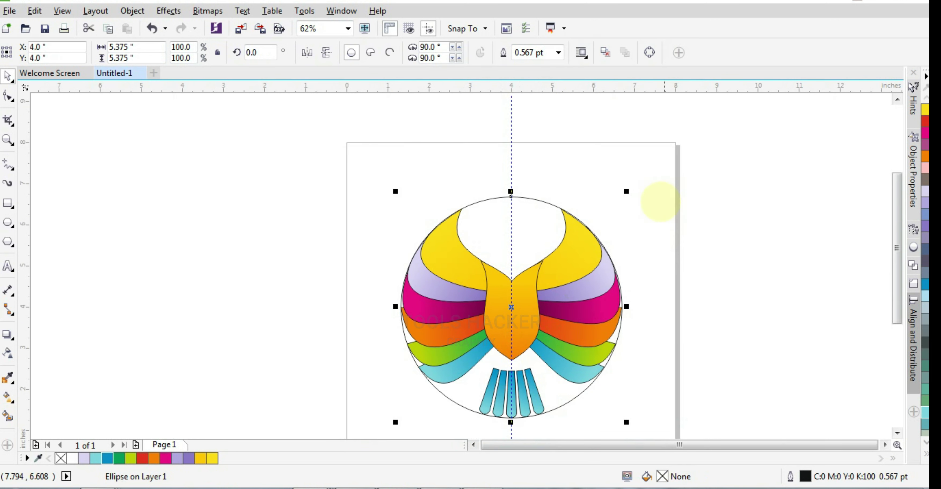
pyautogui.press('Delete')
pyautogui.moveTo(686, 159); pyautogui.dragTo(392, 427)
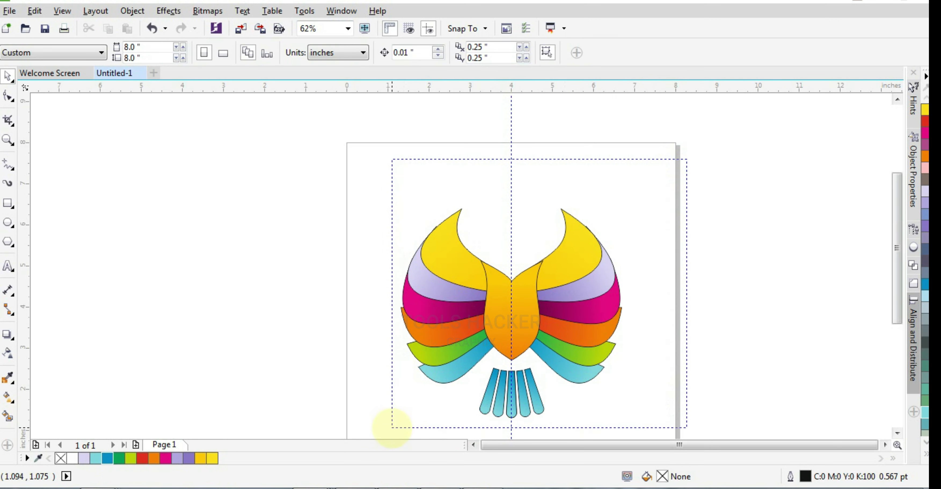
pyautogui.moveTo(686, 159); pyautogui.dragTo(391, 427)
pyautogui.click(926, 453)
pyautogui.rightClick(879, 97)
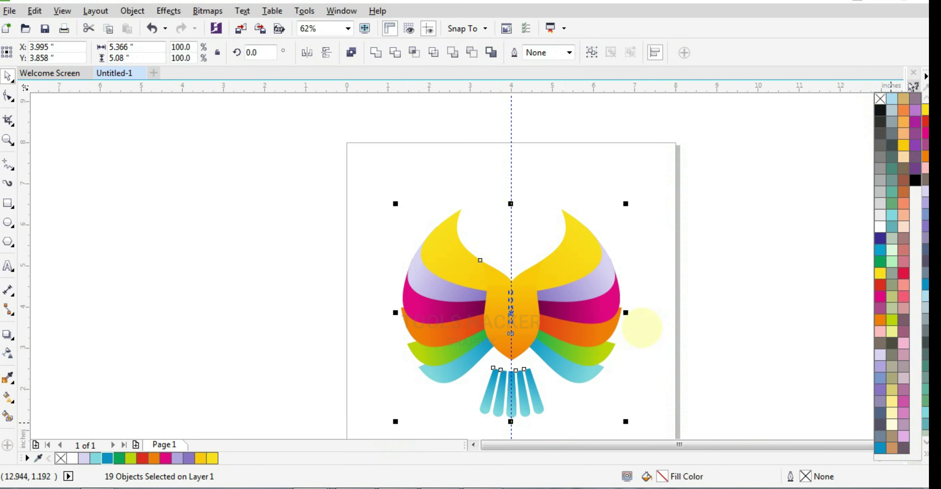
pyautogui.scroll(2, 505, 292)
pyautogui.scroll(2, 505, 292)
# Step: Set the left upper wing's inner gradient end to magenta 60 so it shades toward orange
pyautogui.scroll(-2, 506, 292)
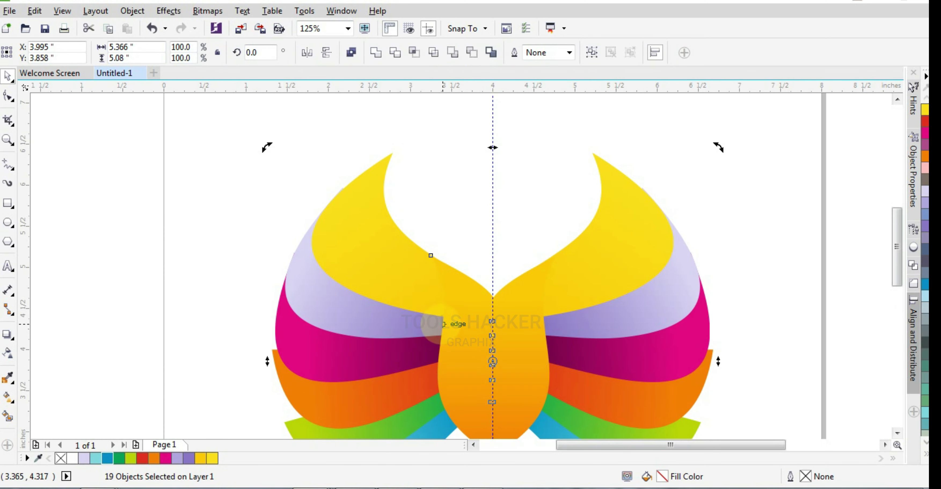
pyautogui.click(237, 227)
pyautogui.click(365, 205)
pyautogui.click(6, 397)
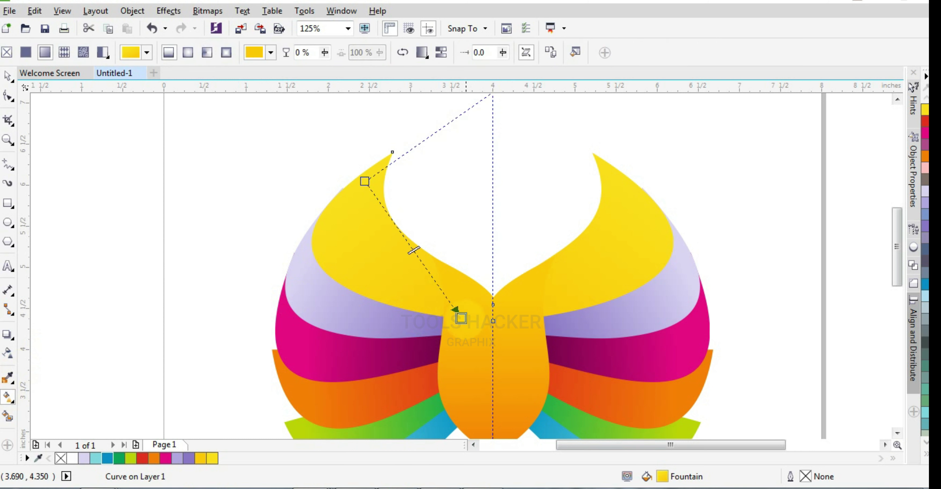
pyautogui.click(459, 316)
pyautogui.doubleClick(608, 400)
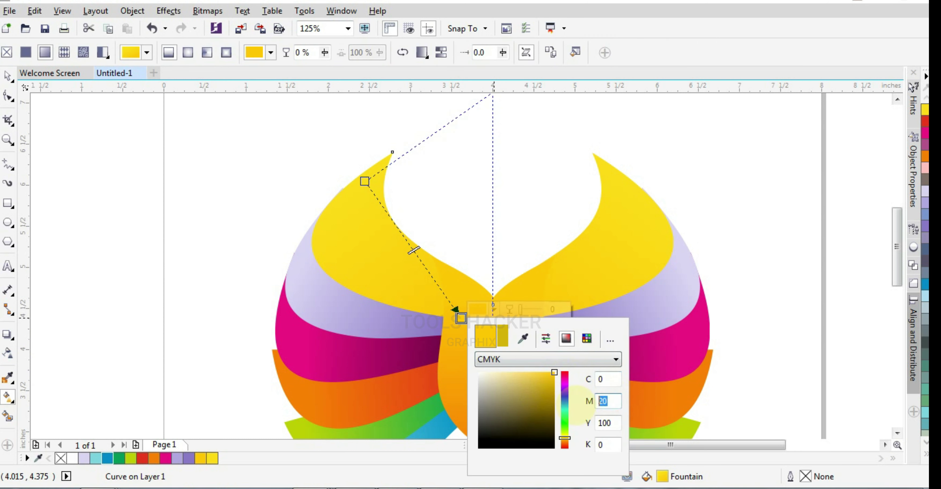
pyautogui.press('Tab')
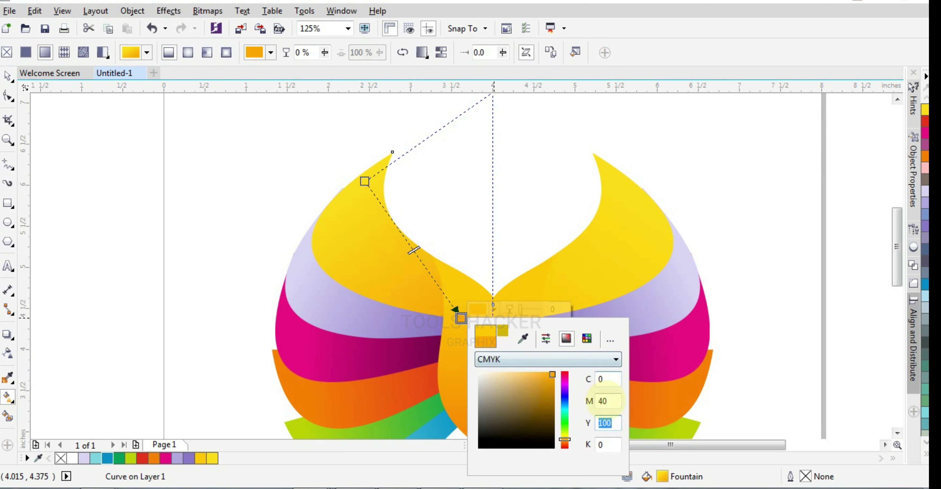
pyautogui.write('60')
pyautogui.press('Tab')
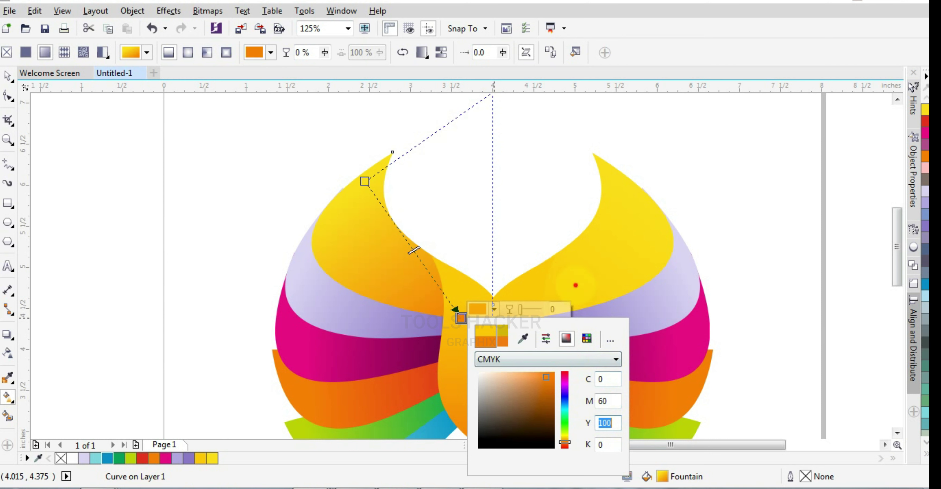
# Step: Give the right upper wing's inner gradient end the same M 60 and zoom to 250%
pyautogui.click(575, 284)
pyautogui.click(522, 318)
pyautogui.click(554, 318)
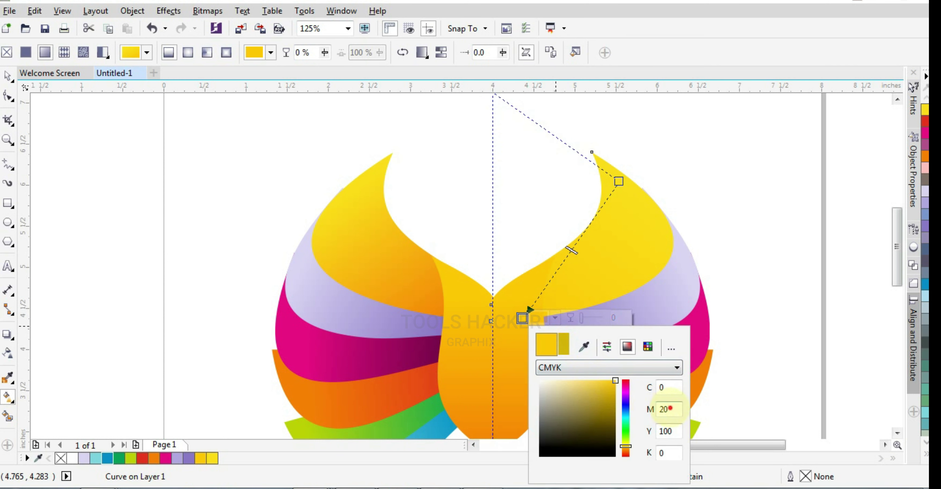
pyautogui.write('0')
pyautogui.click(121, 212)
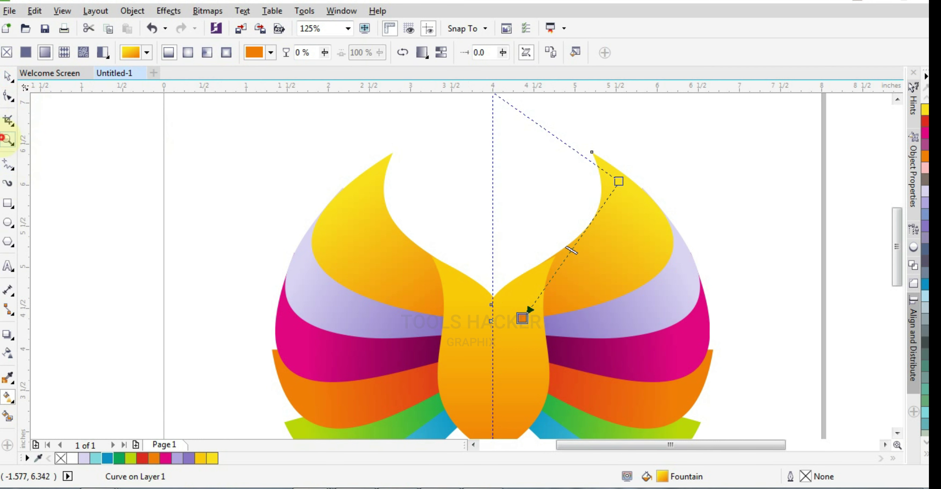
pyautogui.click(7, 140)
pyautogui.moveTo(361, 151); pyautogui.dragTo(621, 318)
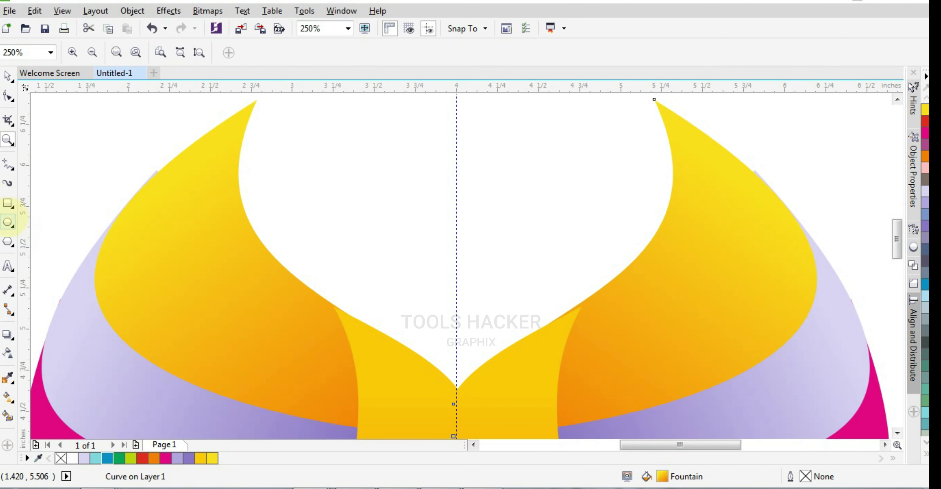
# Step: Draw an upright ellipse on the centre guide and resize it, stretching the centre piece slightly taller
pyautogui.click(8, 222)
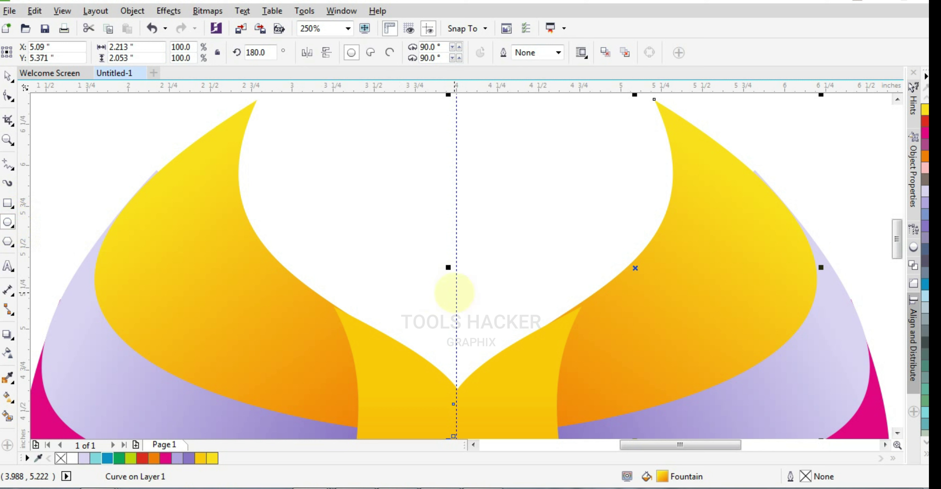
pyautogui.moveTo(454, 293); pyautogui.dragTo(469, 385)
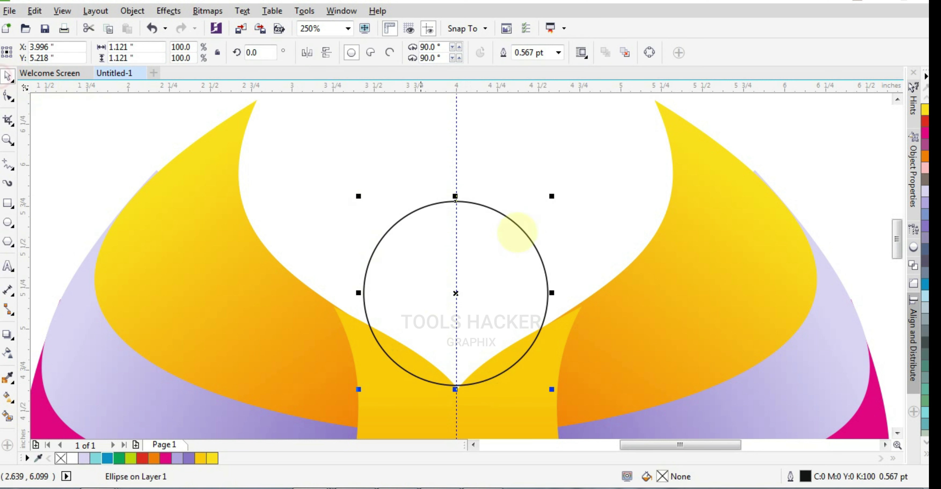
pyautogui.moveTo(551, 293); pyautogui.dragTo(542, 293)
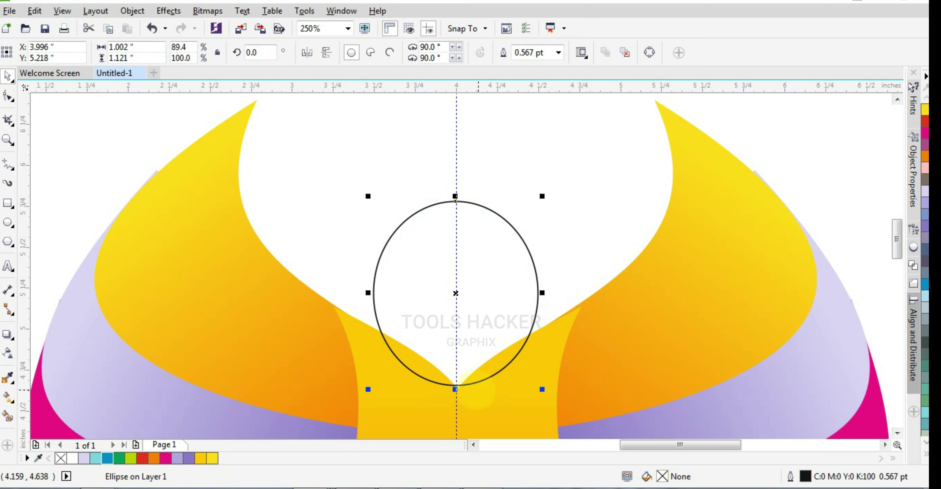
pyautogui.moveTo(455, 389); pyautogui.dragTo(454, 420)
pyautogui.moveTo(542, 308); pyautogui.dragTo(554, 308)
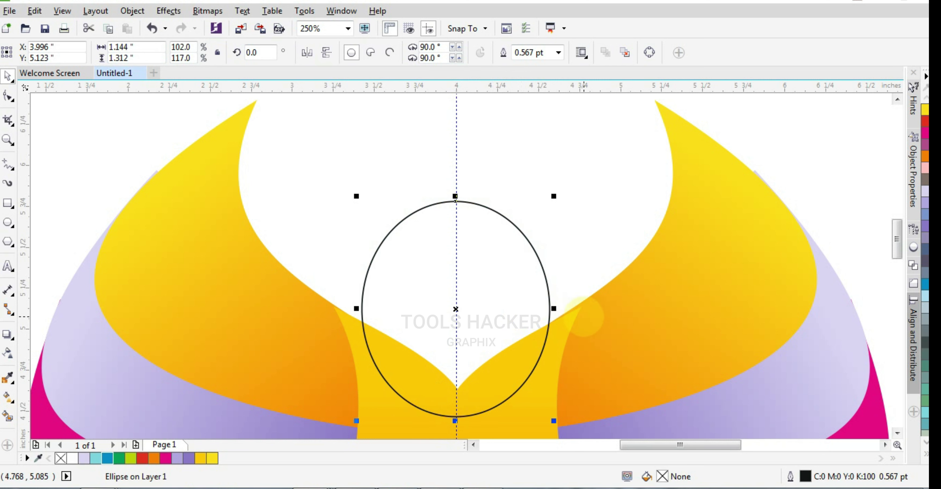
pyautogui.click(581, 316)
pyautogui.moveTo(457, 302); pyautogui.dragTo(456, 296)
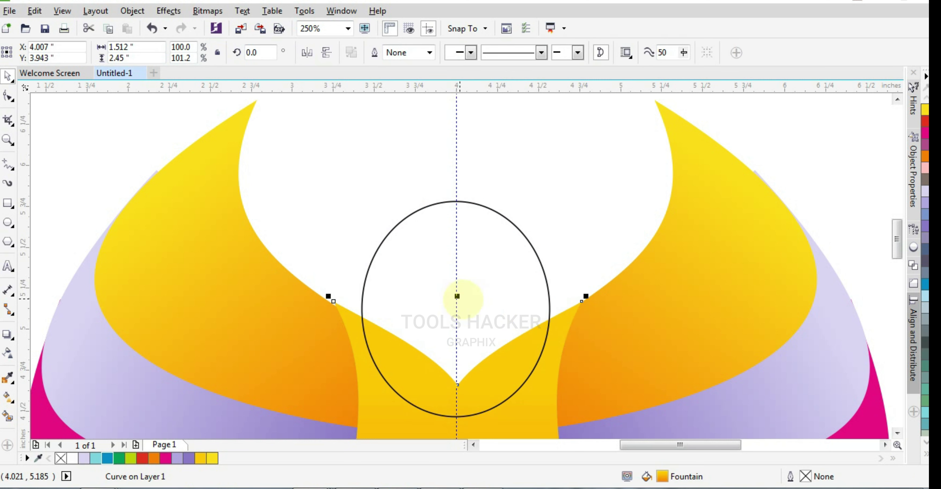
pyautogui.click(549, 301)
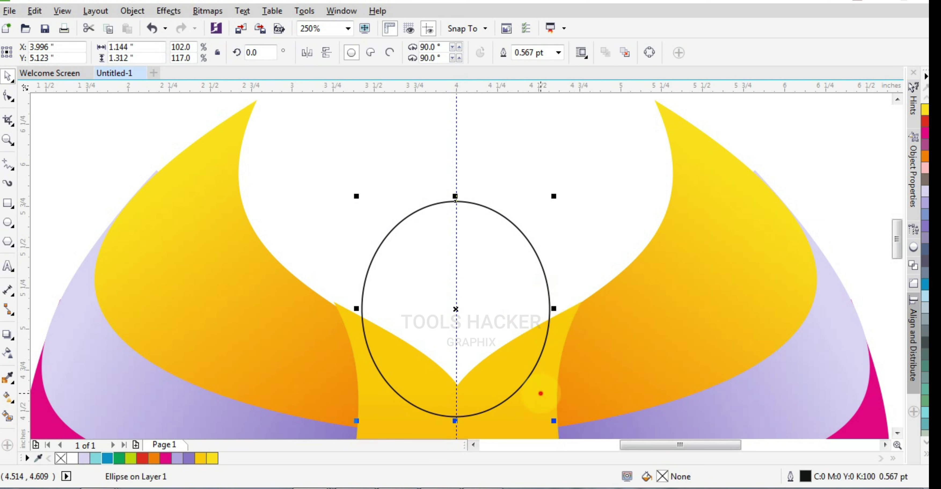
# Step: Copy the centre piece's orange gradient onto the ellipse, remove its outline, and send it behind
pyautogui.click(540, 393)
pyautogui.moveTo(896, 245); pyautogui.dragTo(896, 270)
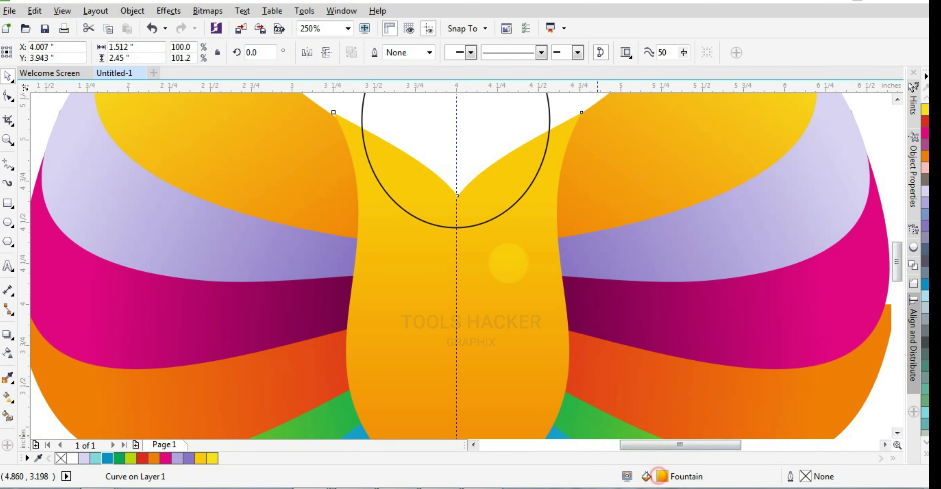
pyautogui.moveTo(659, 475); pyautogui.dragTo(457, 165)
pyautogui.moveTo(896, 263); pyautogui.dragTo(897, 238)
pyautogui.click(503, 247)
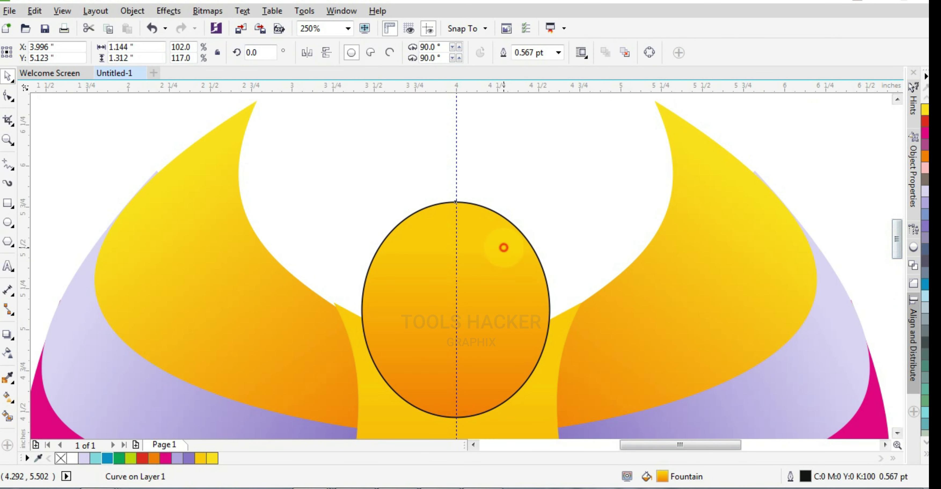
pyautogui.rightClick(880, 98)
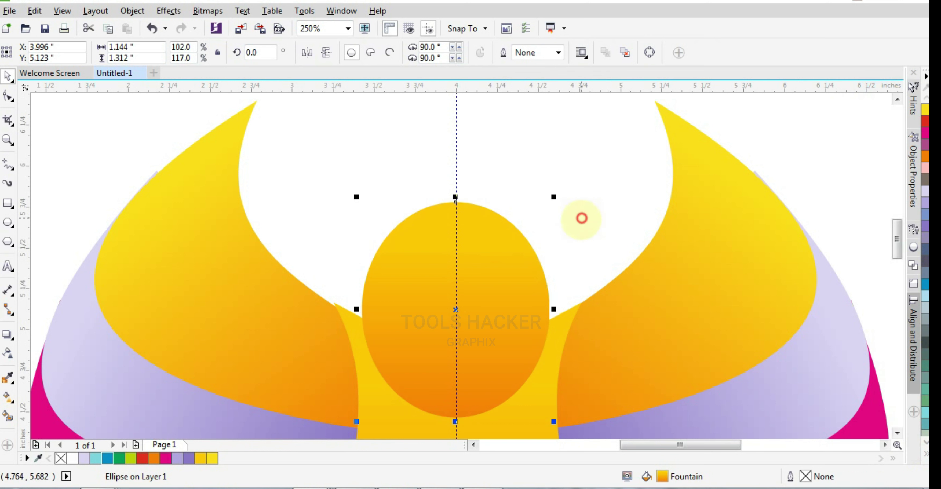
pyautogui.click(519, 276)
pyautogui.hotkey('shift', 'pagedown')
pyautogui.click(504, 231)
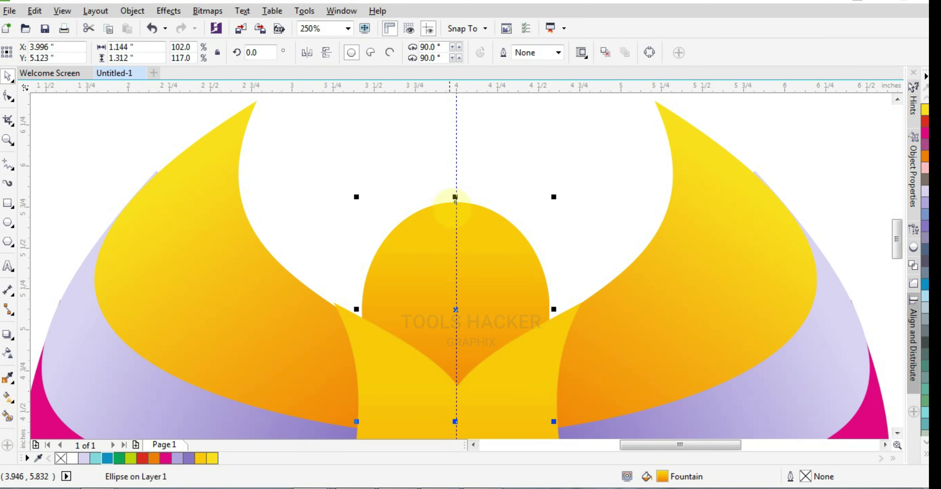
pyautogui.scroll(-2, 462, 282)
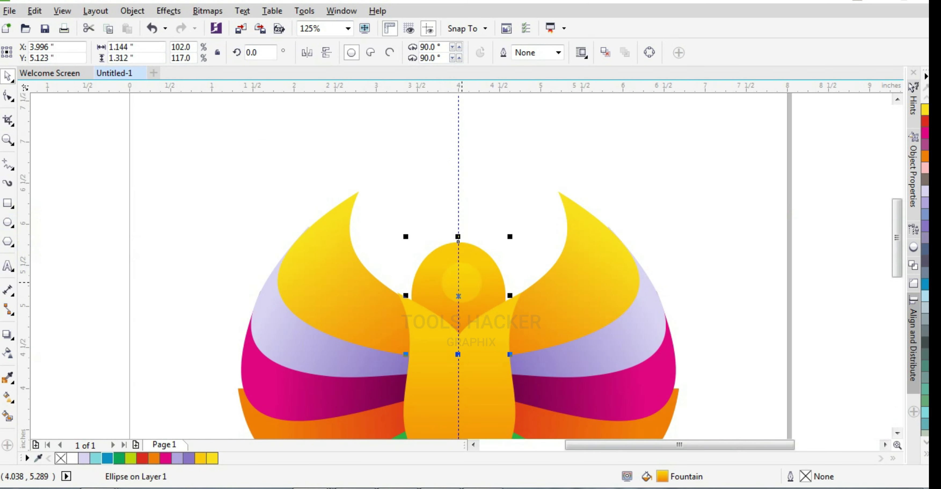
pyautogui.scroll(2, 458, 240)
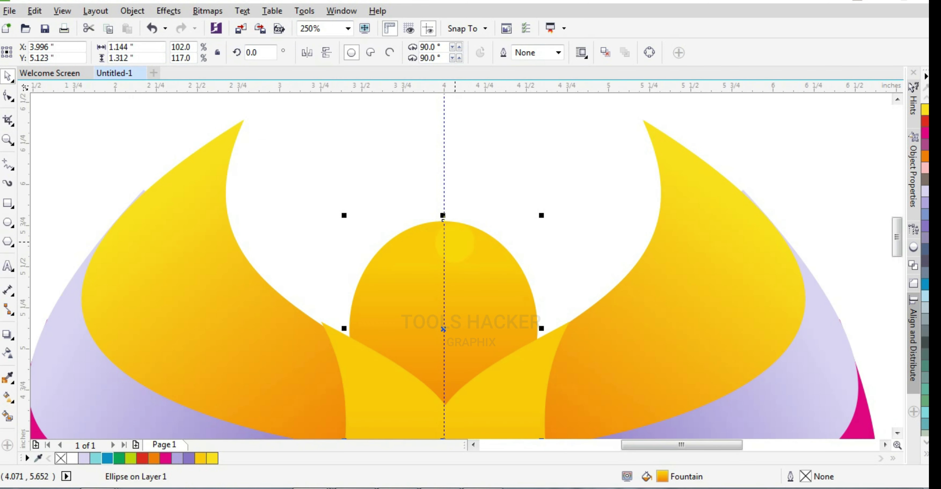
# Step: Convert the ellipse to curves and drag its top into a pointed tip, 1.144 × 1.508 inches
pyautogui.hotkey('ctrl', 'q')
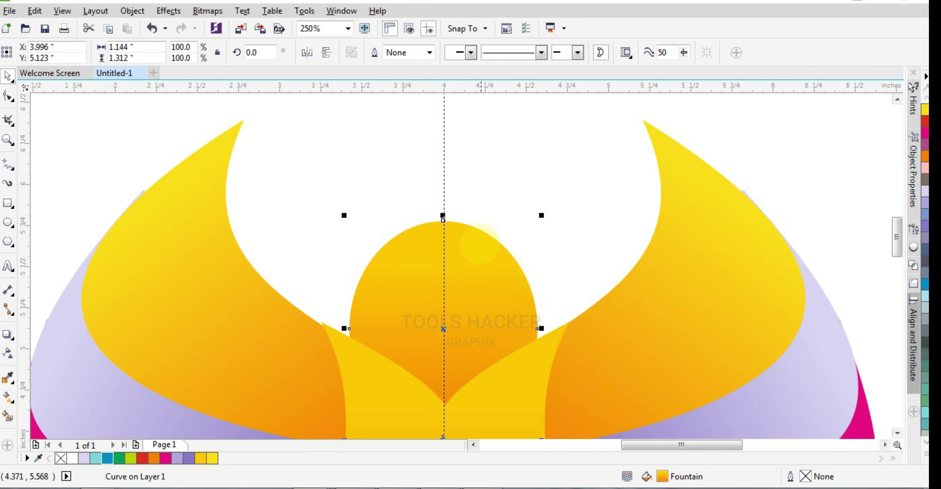
pyautogui.click(8, 96)
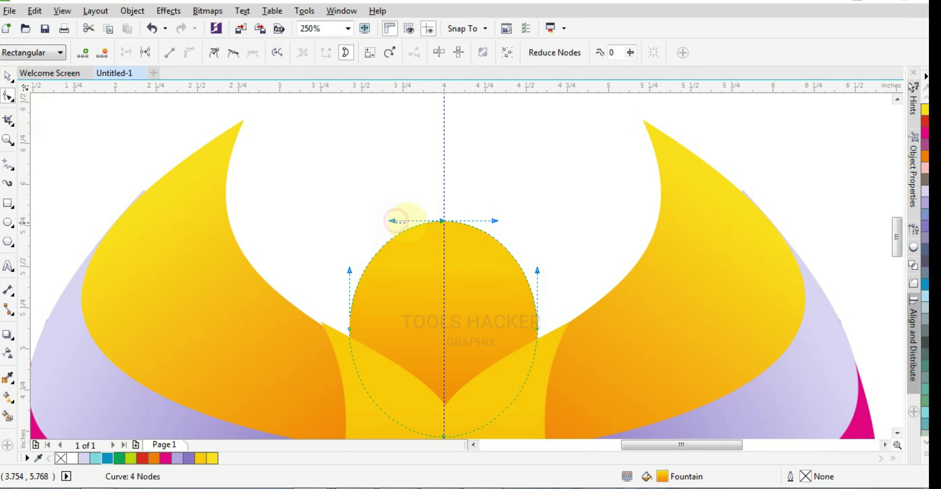
pyautogui.moveTo(391, 221)
pyautogui.mouseDown()
pyautogui.moveTo(416, 221)
pyautogui.moveTo(443, 200)
pyautogui.mouseUp()
pyautogui.click(8, 76)
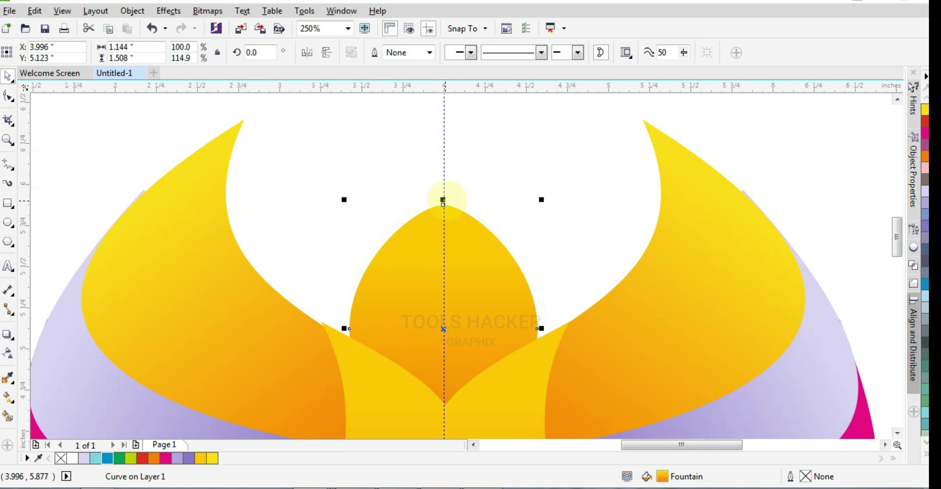
pyautogui.click(8, 139)
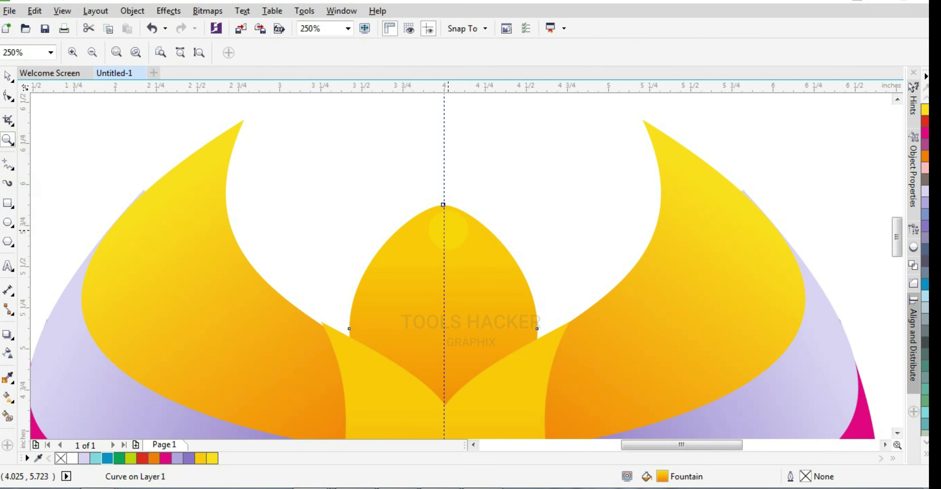
pyautogui.click(450, 250)
pyautogui.rightClick(573, 296)
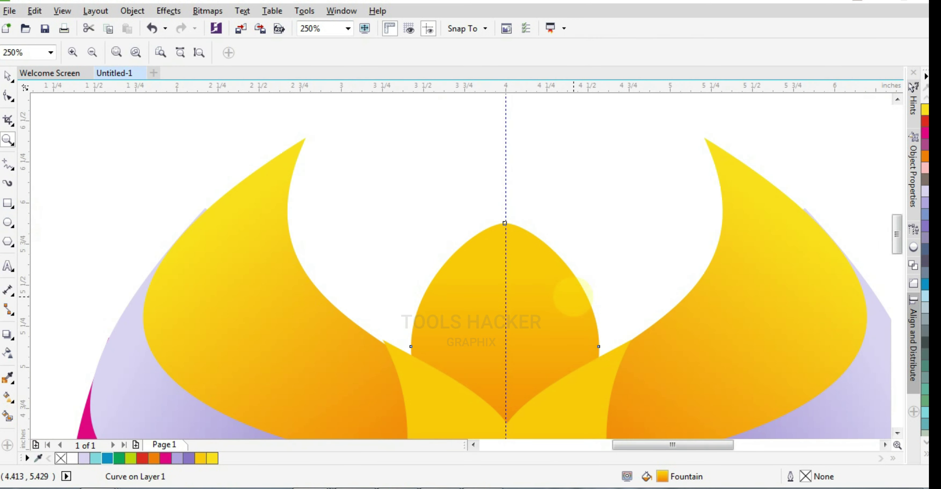
pyautogui.press('F5')
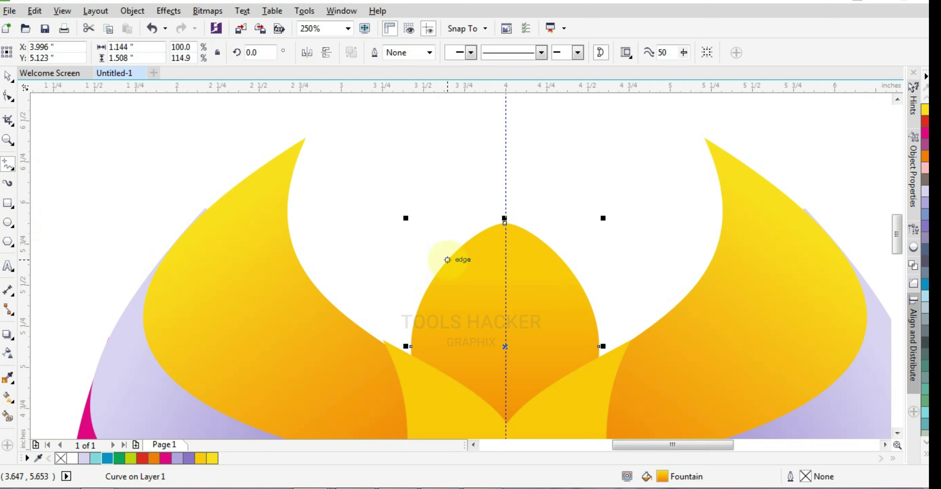
# Step: Draw a closed angular outline for the head and beak above the pointed neck
pyautogui.click(447, 260)
pyautogui.doubleClick(463, 181)
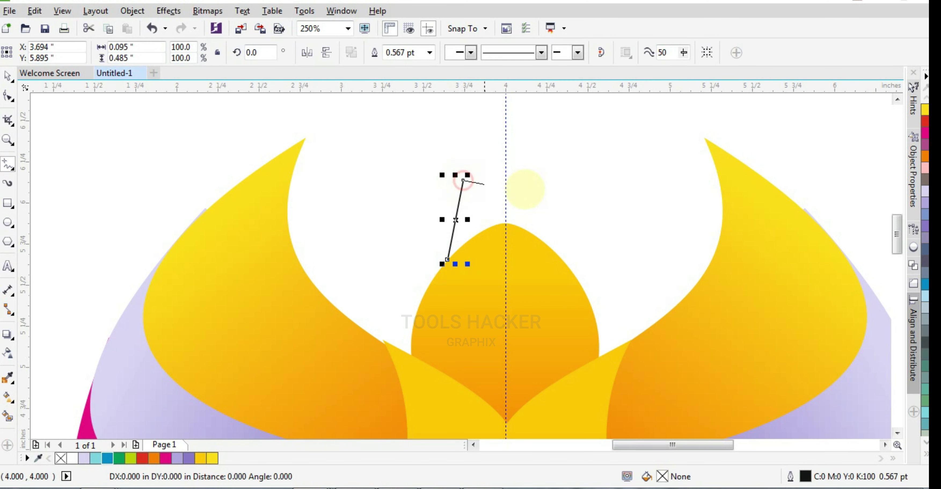
pyautogui.doubleClick(556, 196)
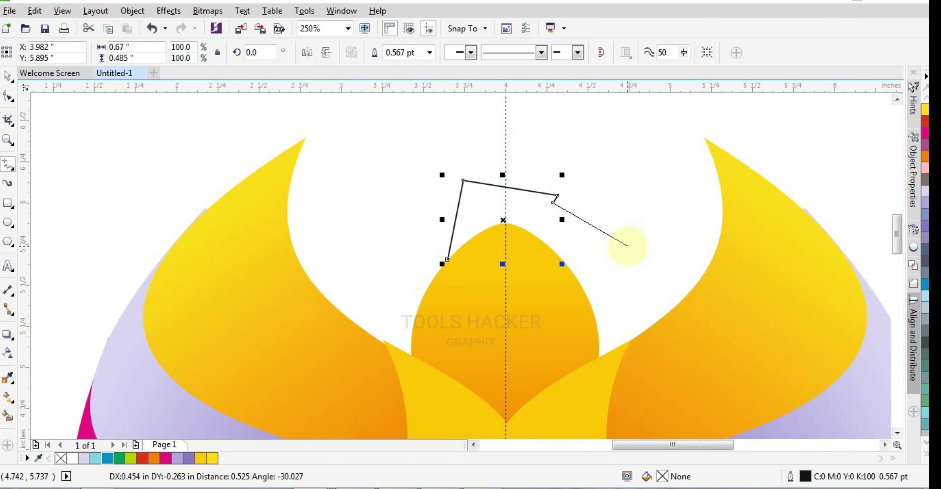
pyautogui.doubleClick(613, 239)
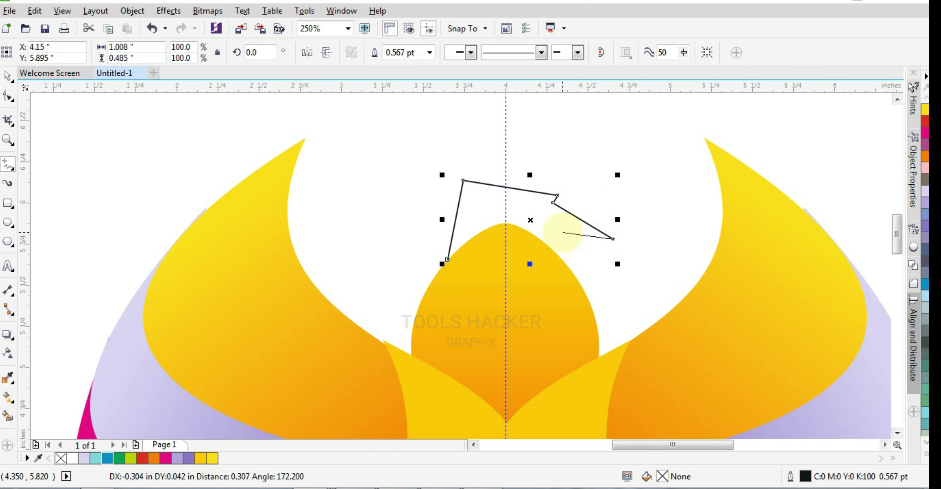
pyautogui.doubleClick(546, 244)
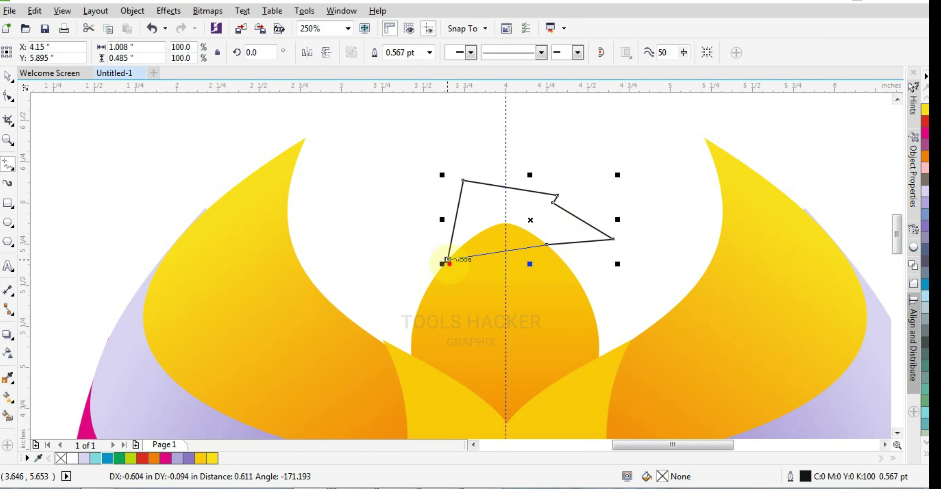
pyautogui.click(447, 260)
# Step: Curve the head outline's left edge and bulge its top upward
pyautogui.click(8, 96)
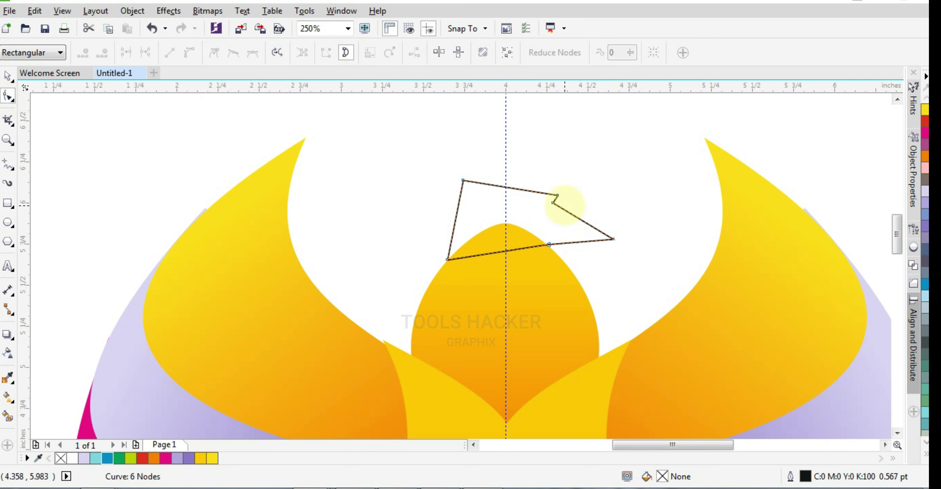
pyautogui.moveTo(553, 202); pyautogui.dragTo(553, 209)
pyautogui.click(456, 206)
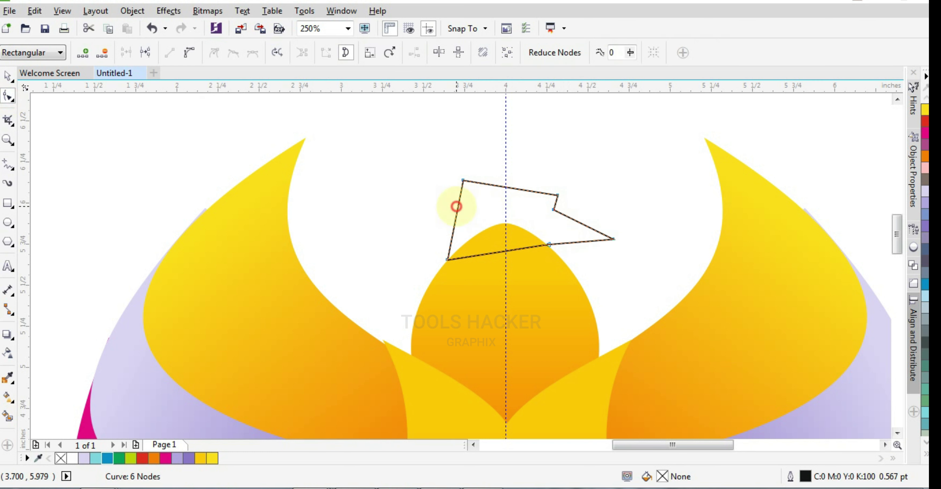
pyautogui.moveTo(456, 225); pyautogui.dragTo(462, 210)
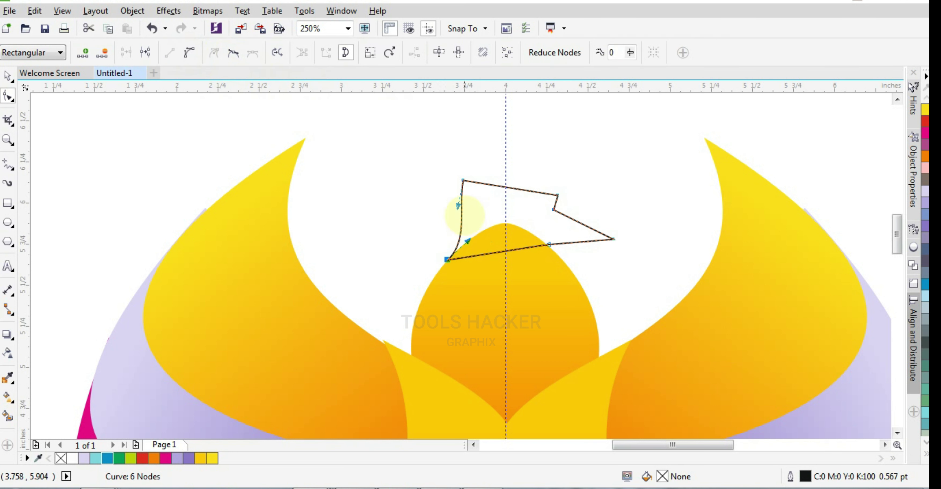
pyautogui.click(189, 53)
pyautogui.moveTo(515, 189); pyautogui.dragTo(515, 168)
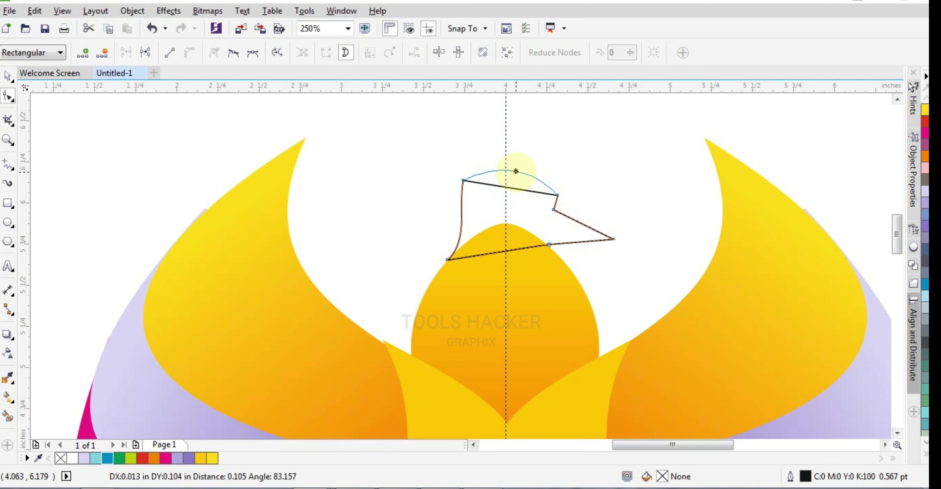
pyautogui.click(463, 180)
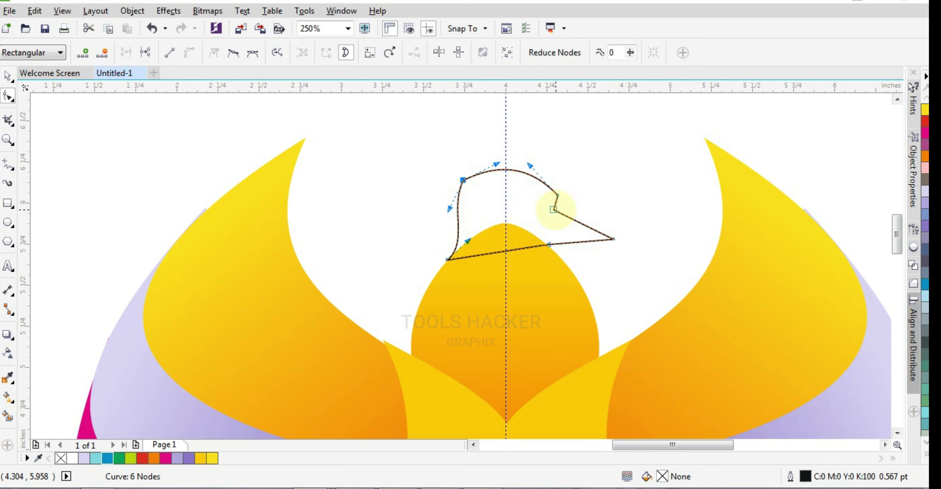
# Step: Curve the beak edges into a hooked tip and raise the head's upper-left corner
pyautogui.click(582, 223)
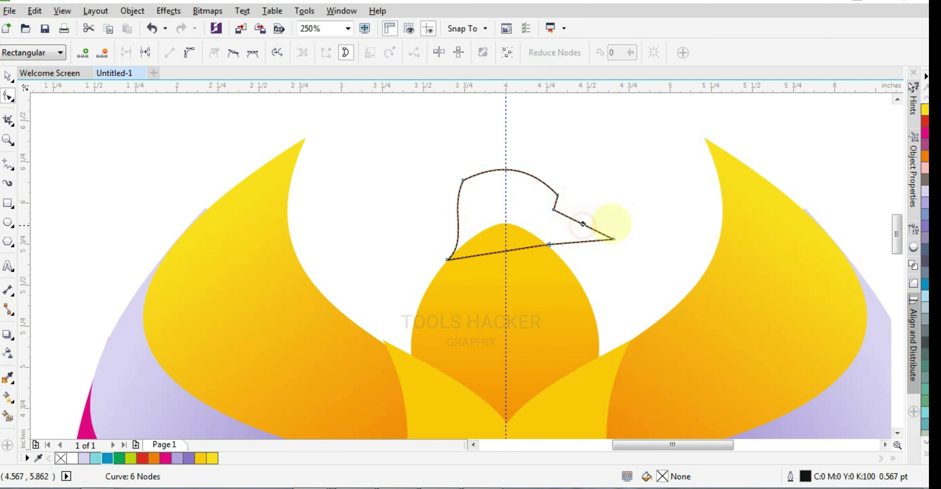
pyautogui.click(189, 53)
pyautogui.moveTo(583, 210); pyautogui.dragTo(605, 247)
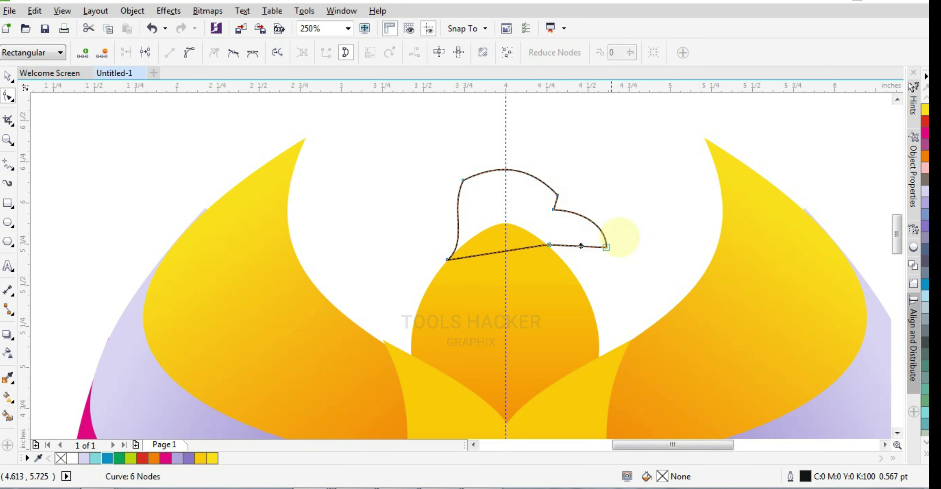
pyautogui.click(189, 52)
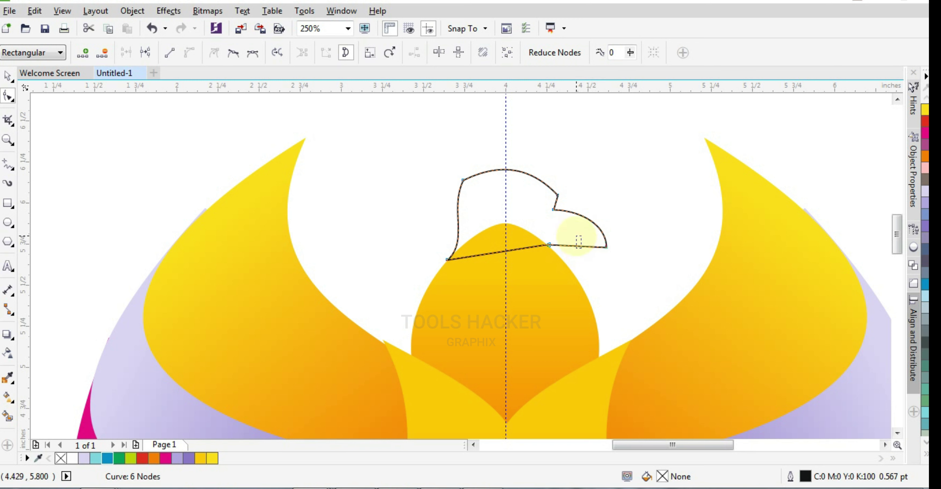
pyautogui.click(577, 244)
pyautogui.moveTo(575, 243); pyautogui.dragTo(574, 230)
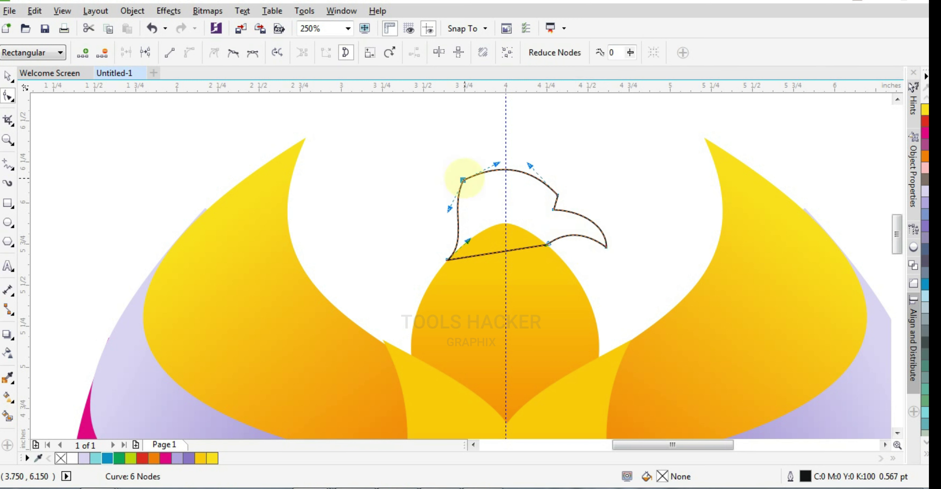
pyautogui.moveTo(462, 180); pyautogui.dragTo(461, 167)
pyautogui.scroll(3, 555, 202)
pyautogui.scroll(-3, 554, 202)
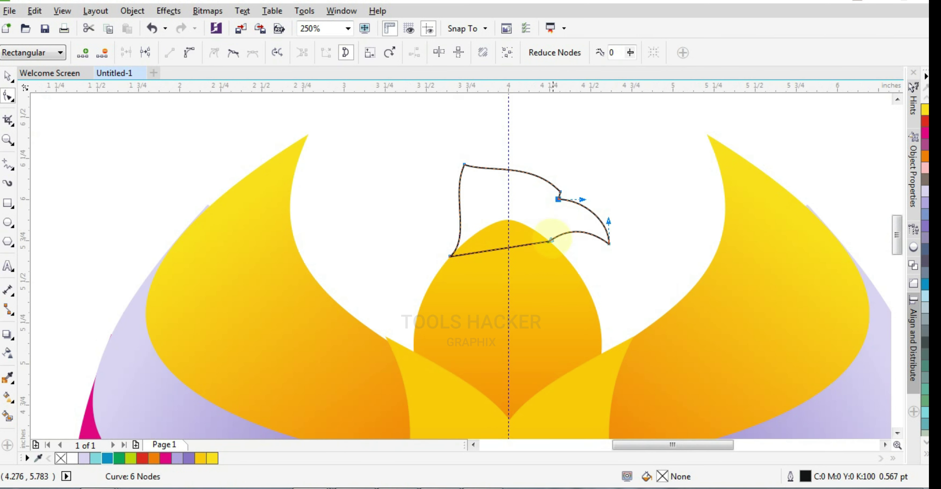
pyautogui.click(7, 75)
# Step: Fill the eagle head a deeper orange-yellow with no outline
pyautogui.click(925, 109)
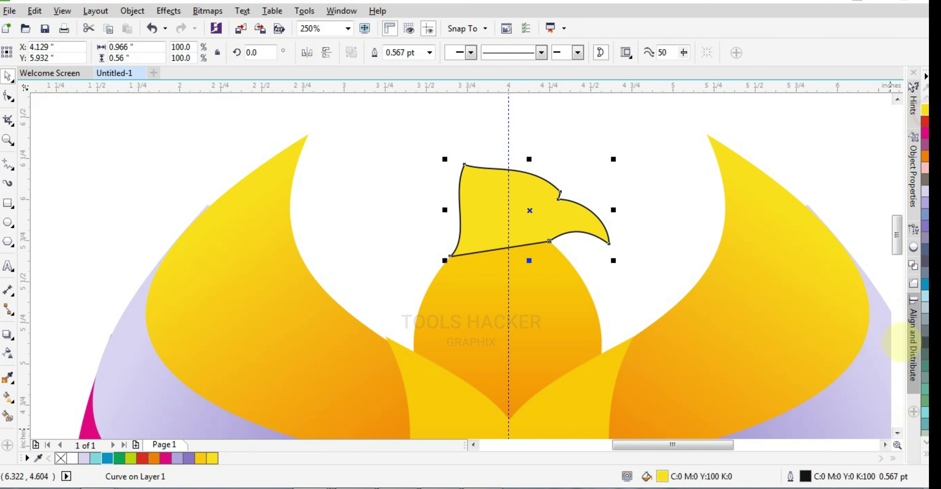
pyautogui.click(924, 454)
pyautogui.click(903, 145)
pyautogui.rightClick(879, 98)
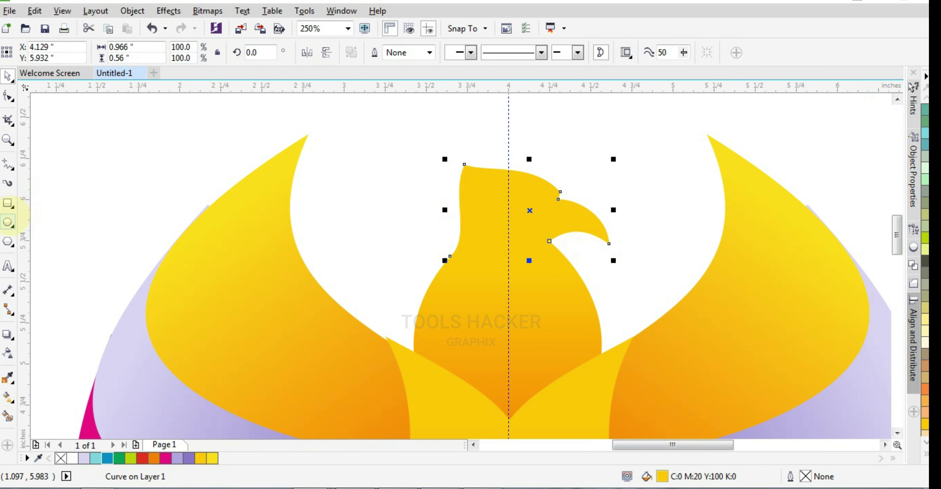
# Step: Draw a small black, outline-free eye ellipse on the head
pyautogui.click(9, 222)
pyautogui.moveTo(522, 185); pyautogui.dragTo(552, 203)
pyautogui.click(926, 455)
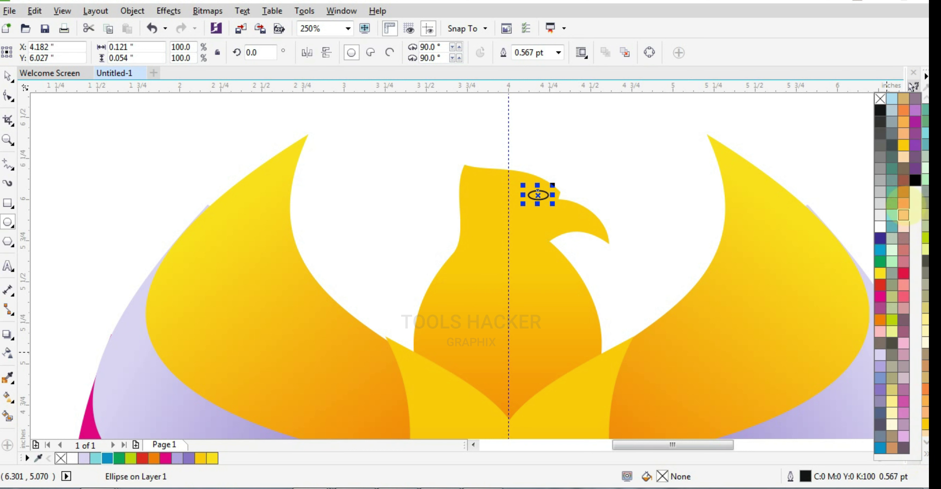
pyautogui.click(880, 110)
pyautogui.rightClick(879, 98)
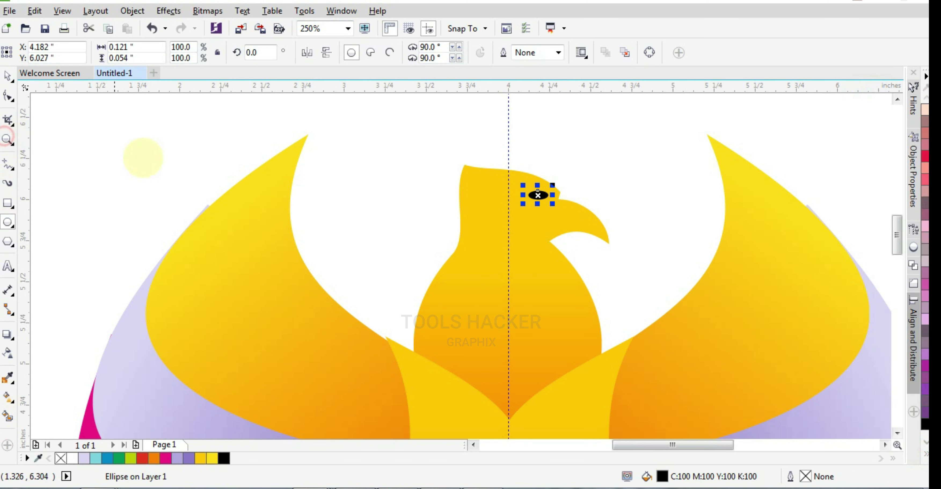
pyautogui.rightClick(142, 157)
# Step: Zoom out and group all 22 bird pieces into one object
pyautogui.click(8, 139)
pyautogui.rightClick(37, 115)
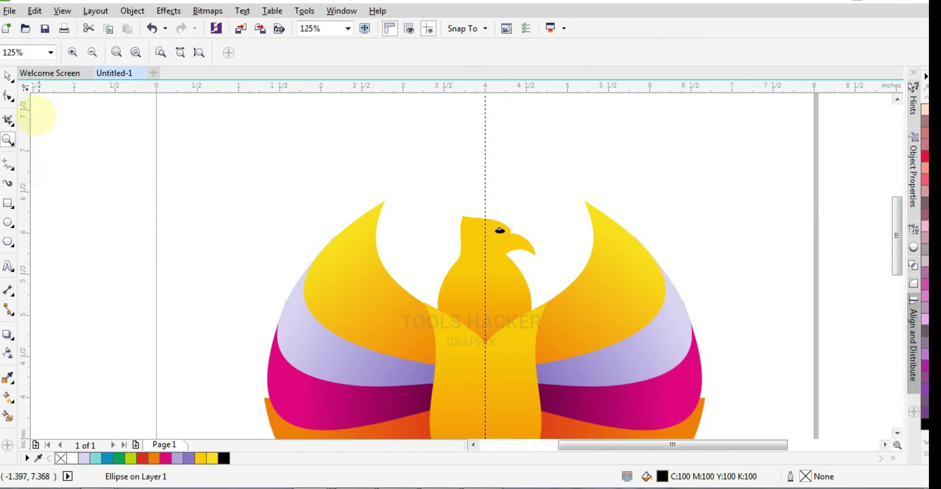
pyautogui.click(7, 76)
pyautogui.press('F3')
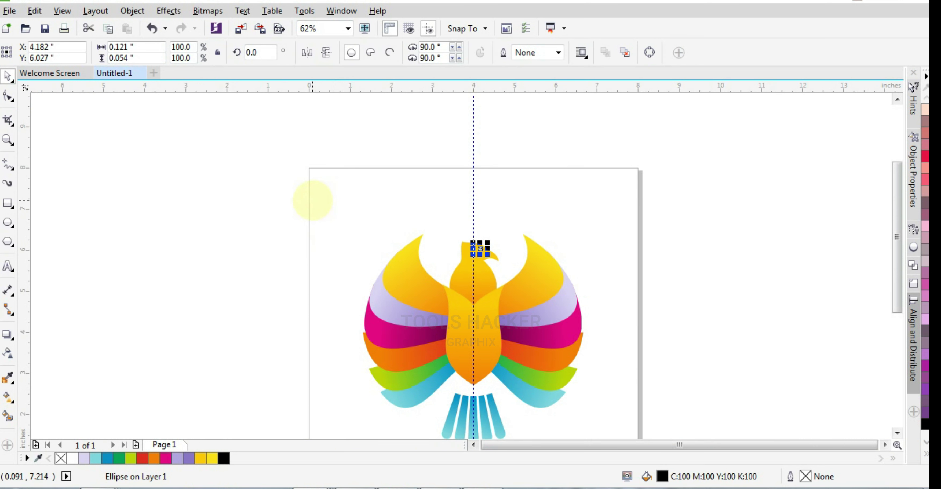
pyautogui.click(299, 193)
pyautogui.scroll(-2, 681, 389)
pyautogui.hotkey('ctrl', 'a')
pyautogui.hotkey('ctrl', 'g')
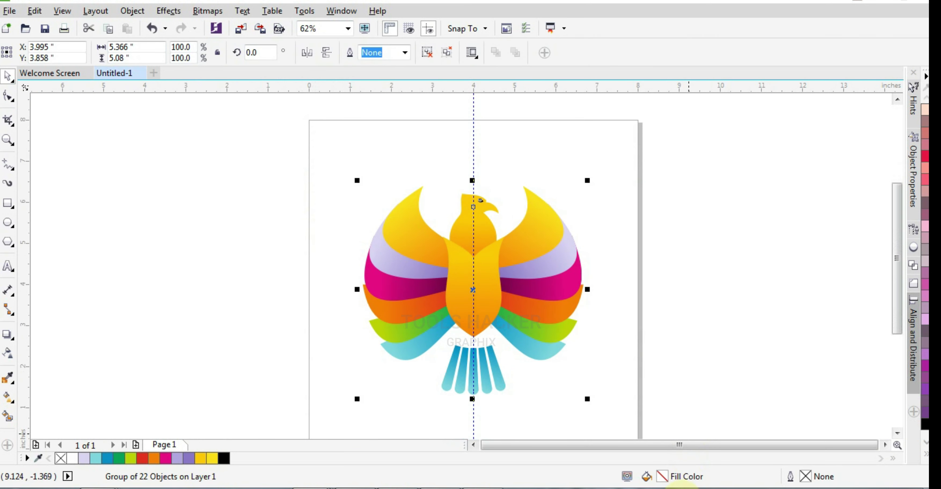
pyautogui.click(657, 329)
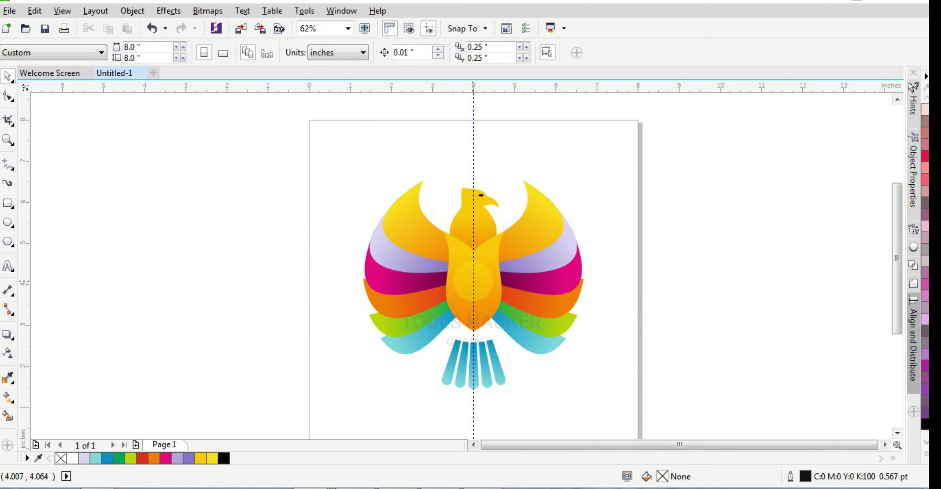
pyautogui.moveTo(894, 294); pyautogui.dragTo(894, 302)
# Step: Draw a wide, flat black ellipse without outline under the tail feathers
pyautogui.click(7, 222)
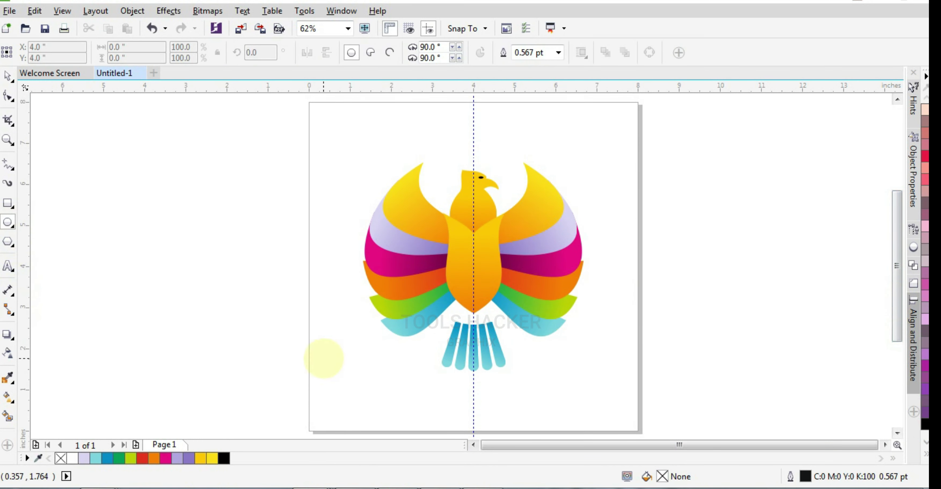
pyautogui.moveTo(373, 353); pyautogui.dragTo(568, 374)
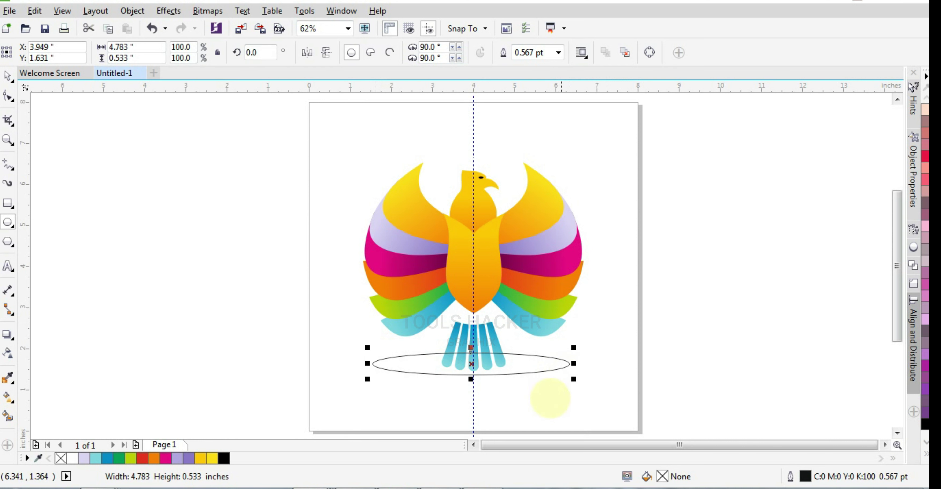
pyautogui.click(925, 424)
pyautogui.click(926, 455)
pyautogui.rightClick(880, 99)
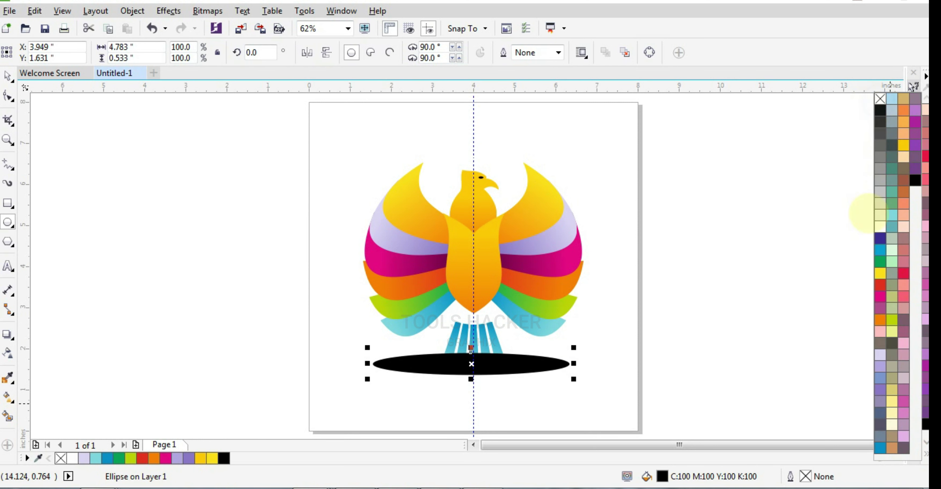
# Step: Give the shadow a fountain transparency fading to its edges and widen it to about 112.5%
pyautogui.click(7, 353)
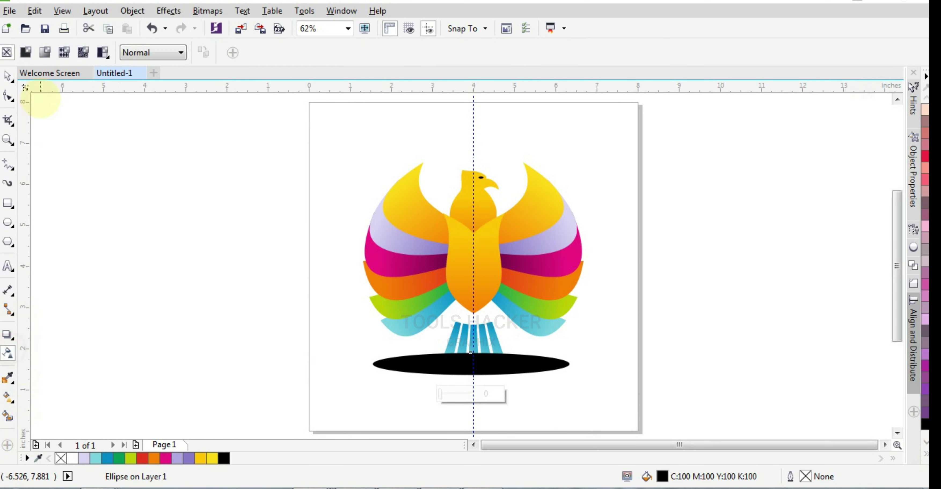
pyautogui.click(25, 52)
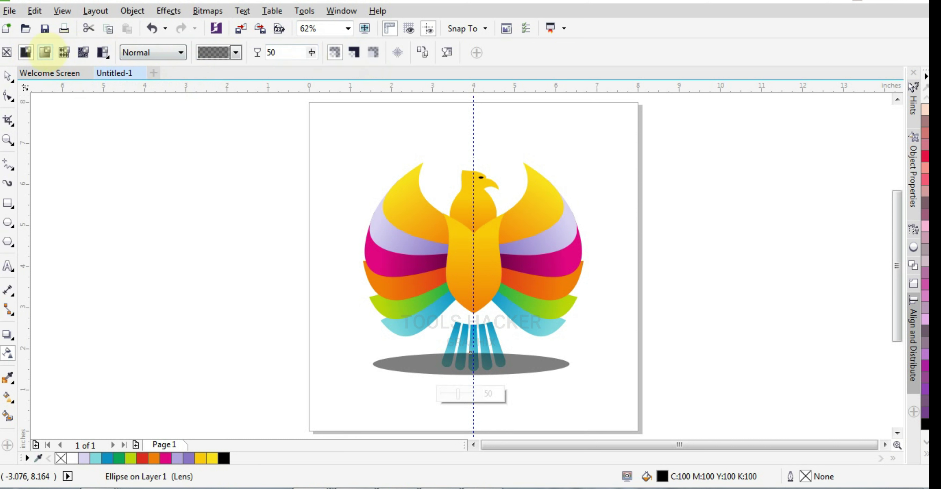
pyautogui.click(45, 52)
pyautogui.press('space')
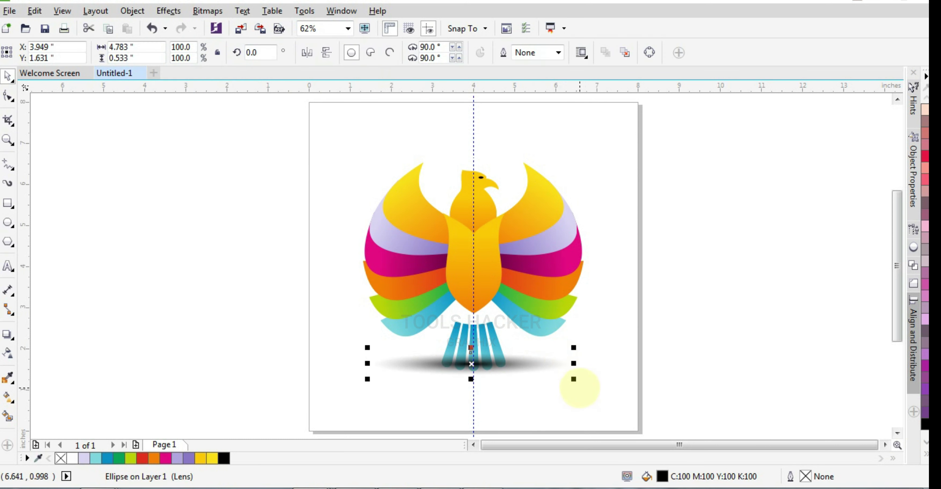
pyautogui.moveTo(573, 379); pyautogui.dragTo(586, 386)
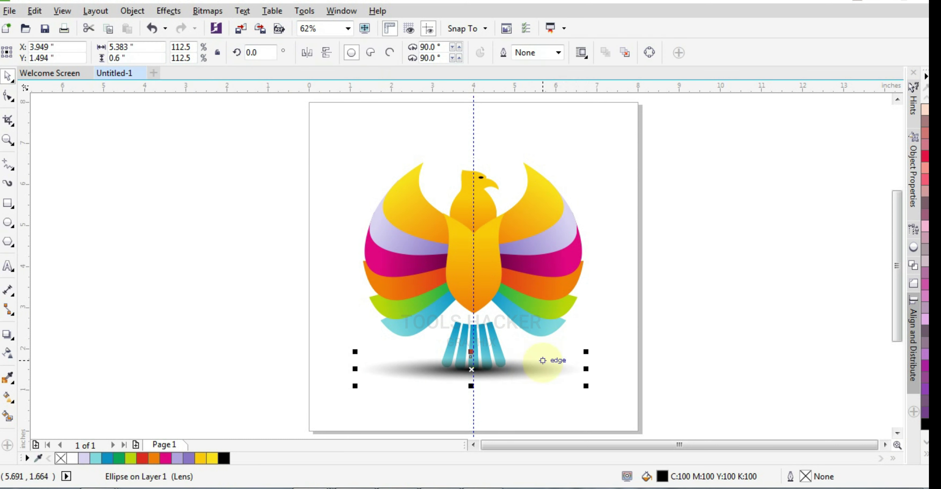
pyautogui.click(638, 330)
# Step: Mirror a copy of the bird below the shadow, fade it downward, and preview full screen
pyautogui.click(496, 343)
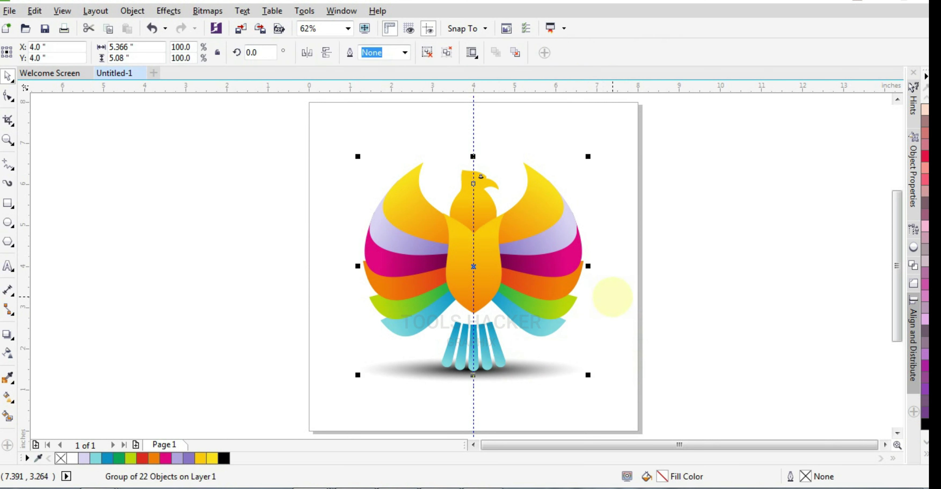
pyautogui.moveTo(473, 156); pyautogui.dragTo(511, 371)
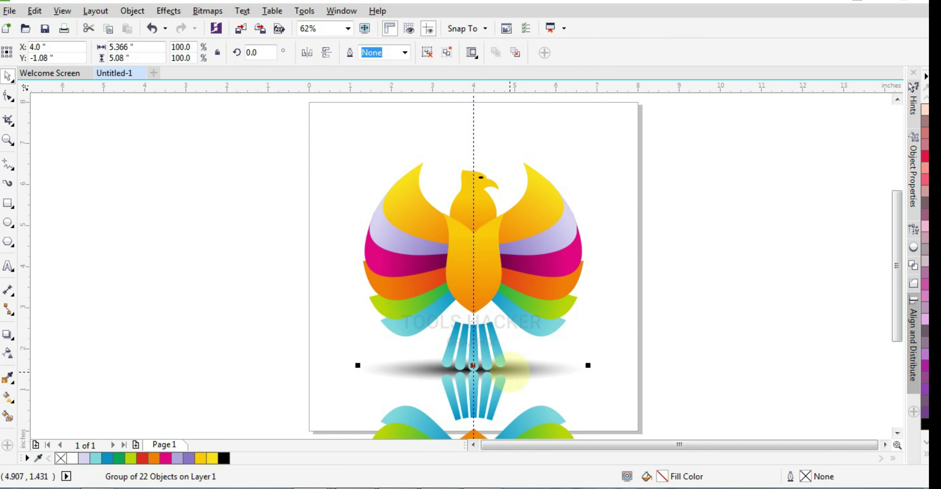
pyautogui.click(7, 352)
pyautogui.moveTo(475, 324)
pyautogui.mouseDown()
pyautogui.moveTo(475, 425)
pyautogui.moveTo(475, 417)
pyautogui.mouseUp()
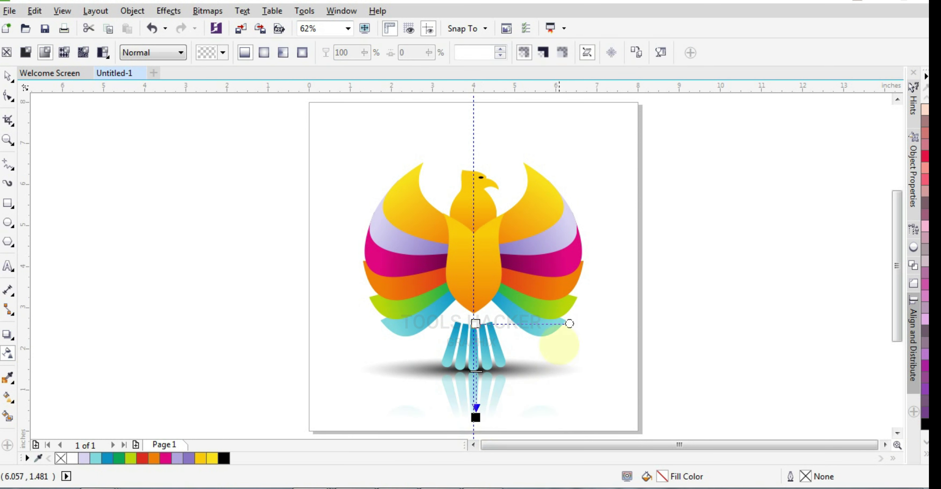
pyautogui.click(8, 139)
pyautogui.moveTo(290, 98); pyautogui.dragTo(647, 401)
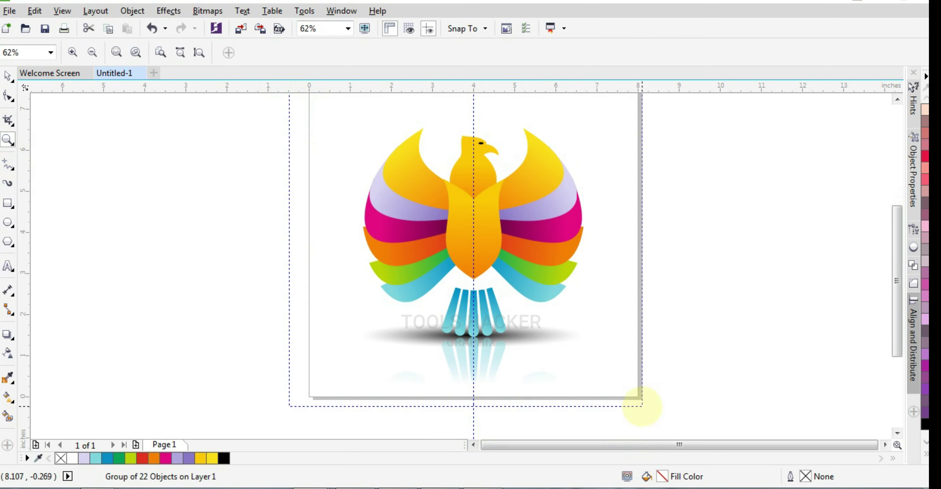
pyautogui.press('F9')
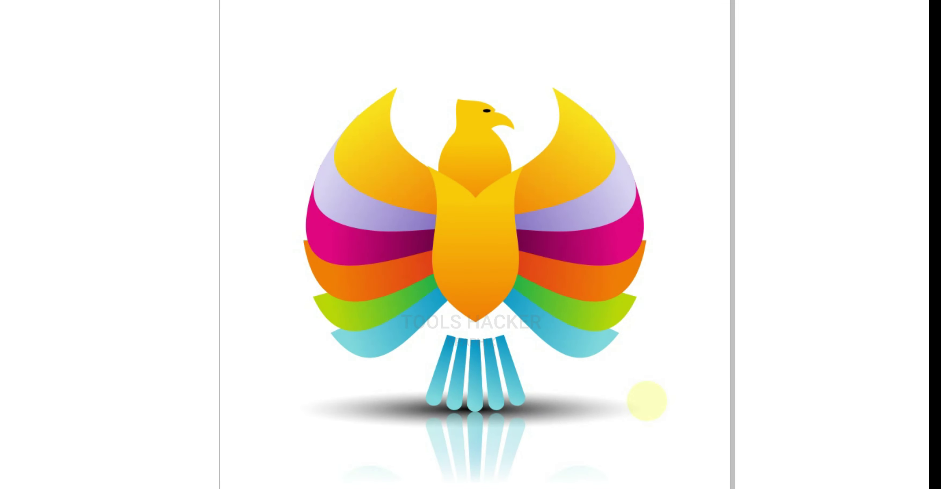